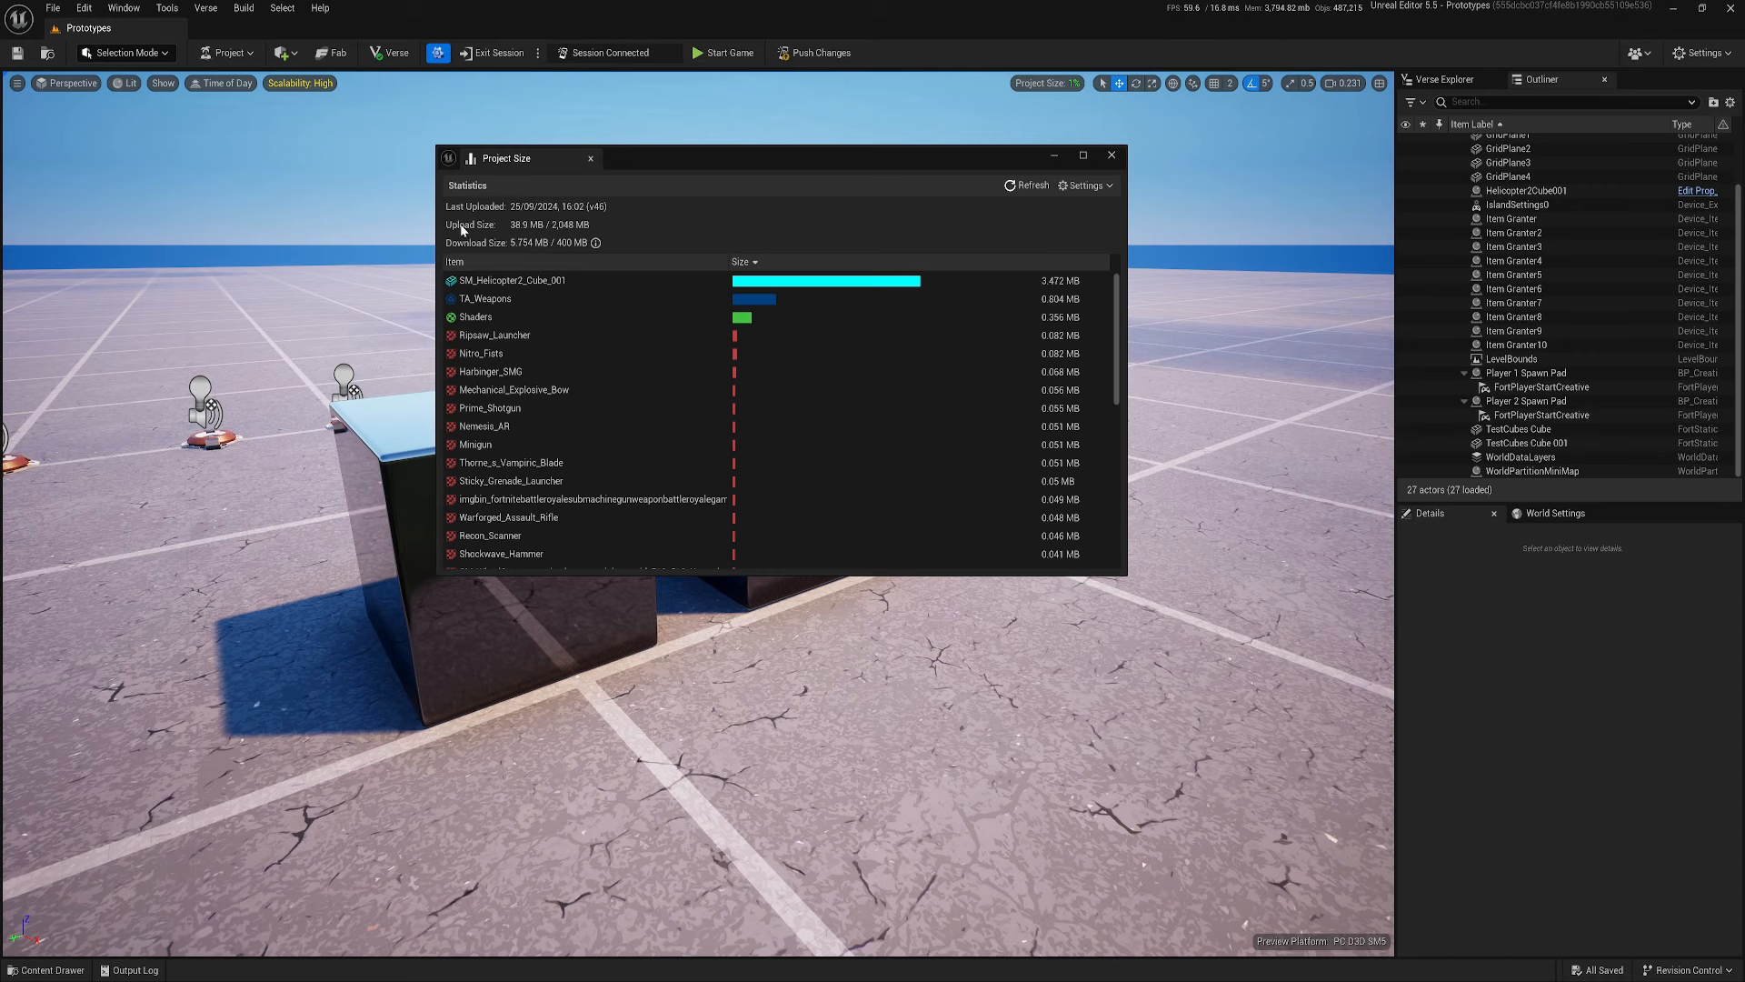
- Browse the project's own content folders, including the optimized subfolder of the Helicopter folder
click(45, 970)
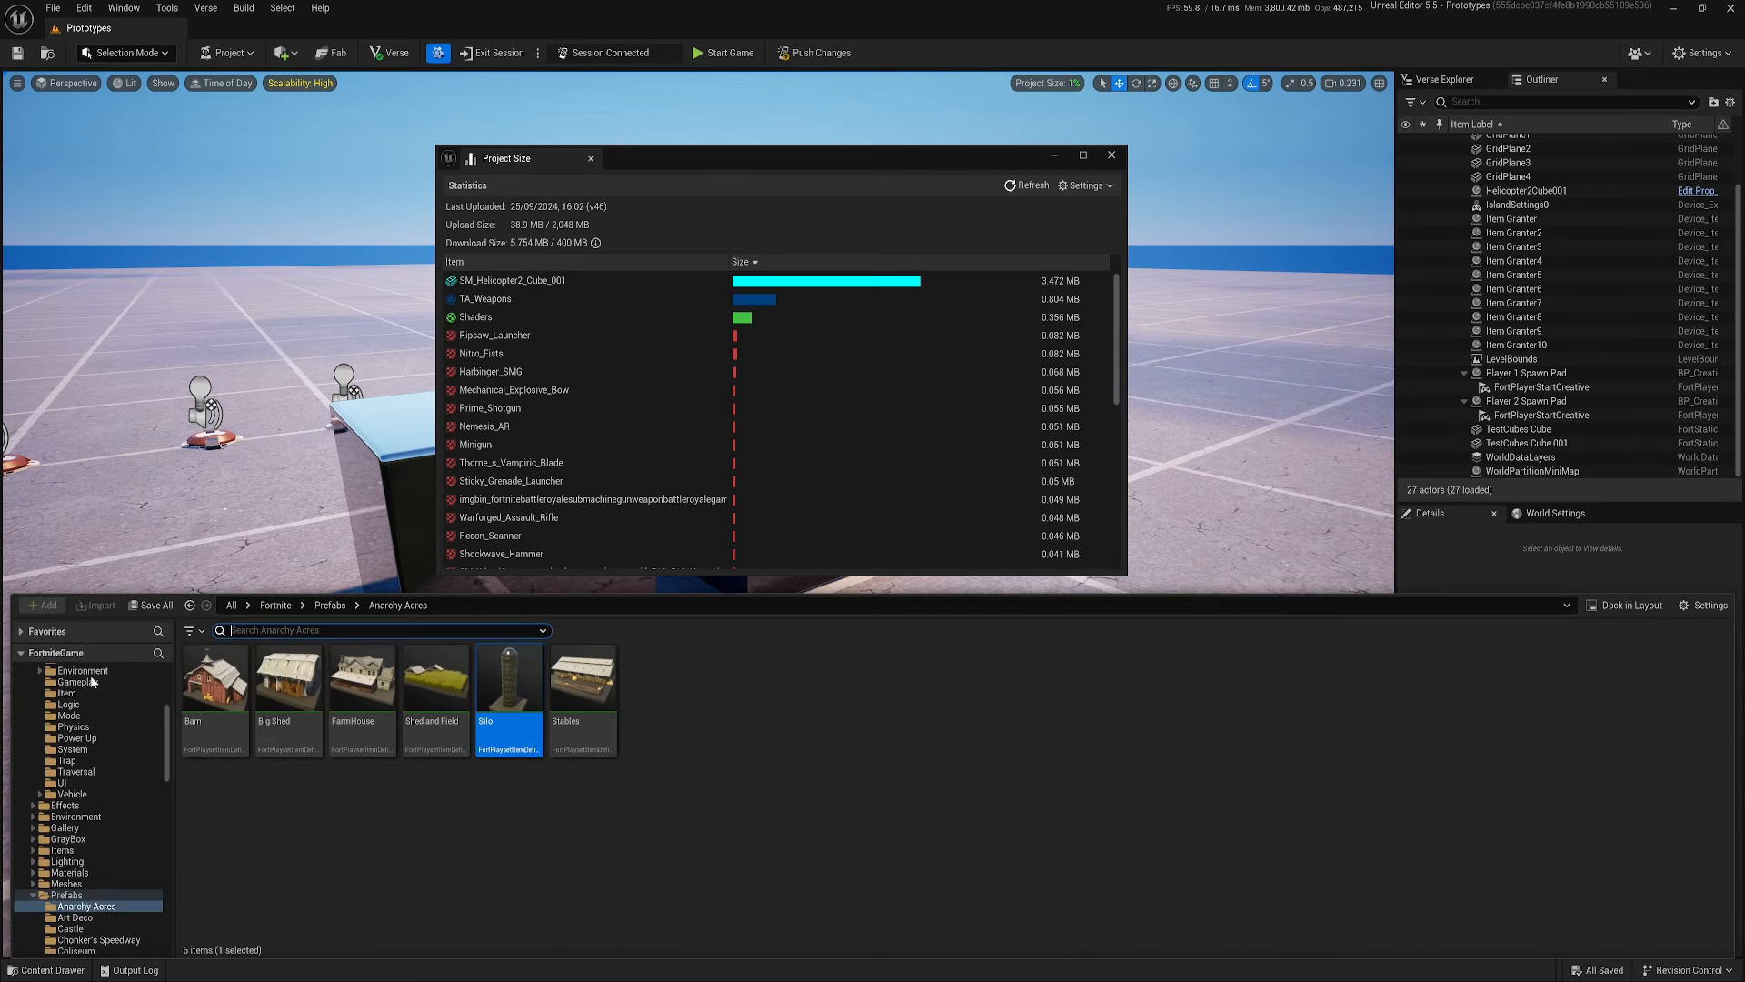
scroll(94, 858, up, 6)
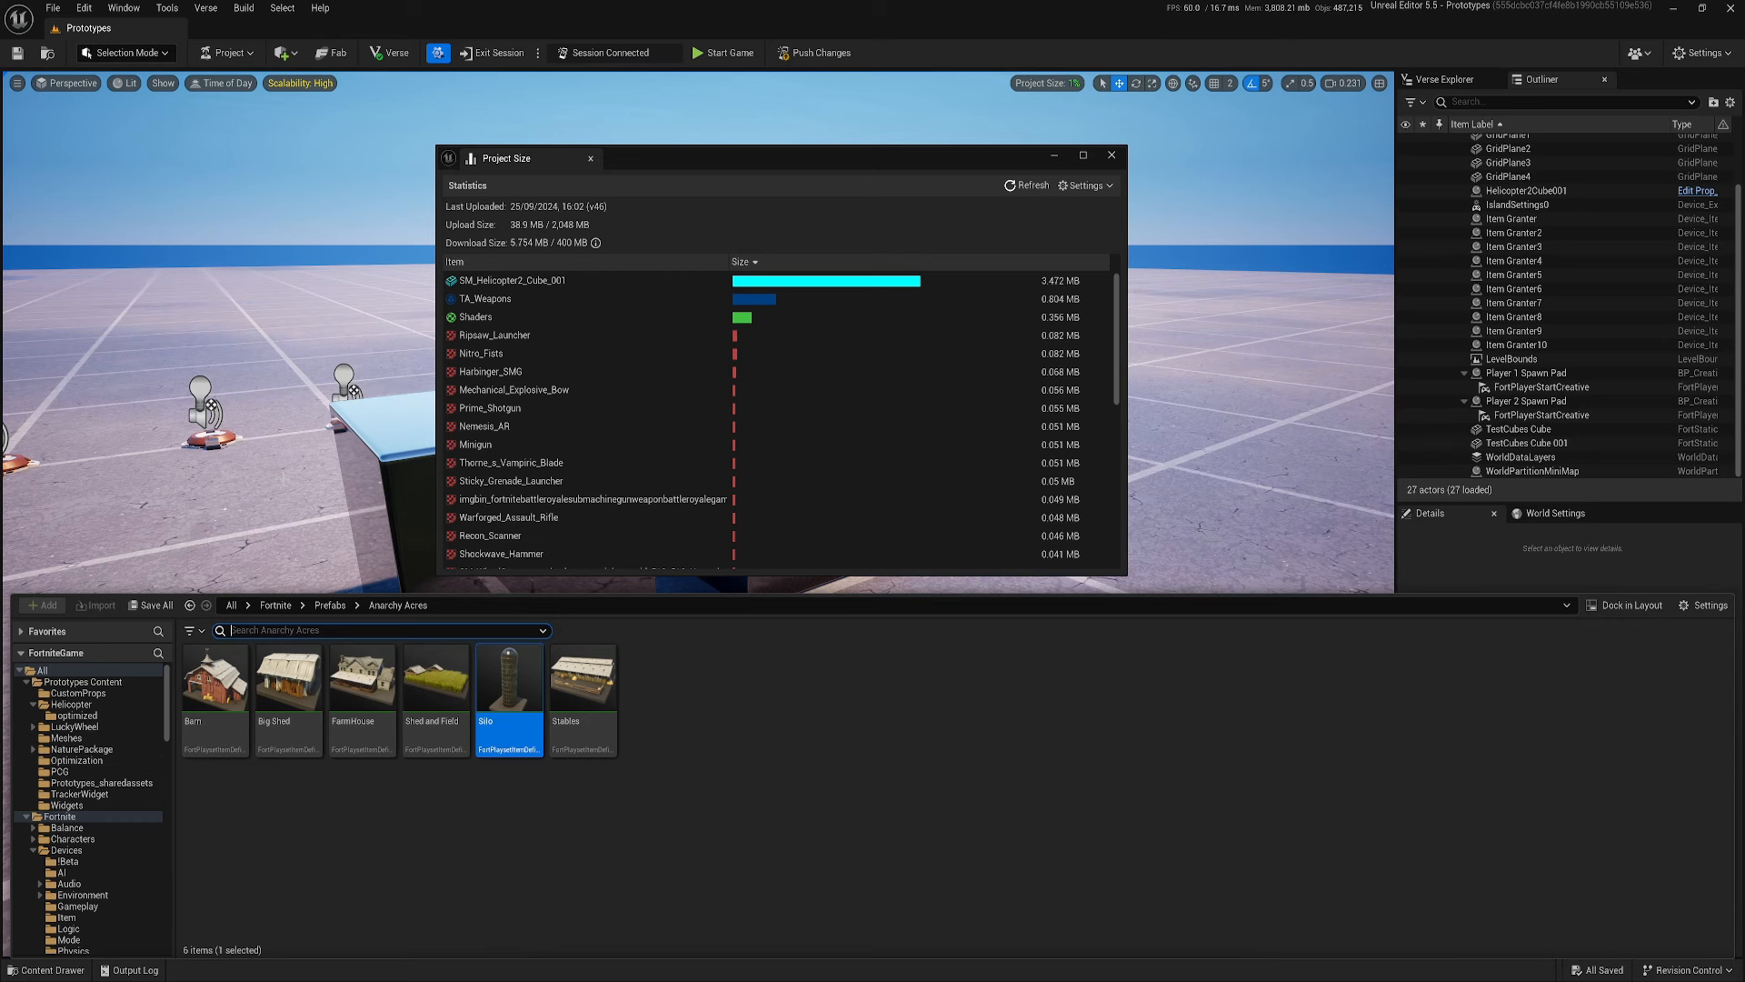
right_drag(283, 477, 330, 477)
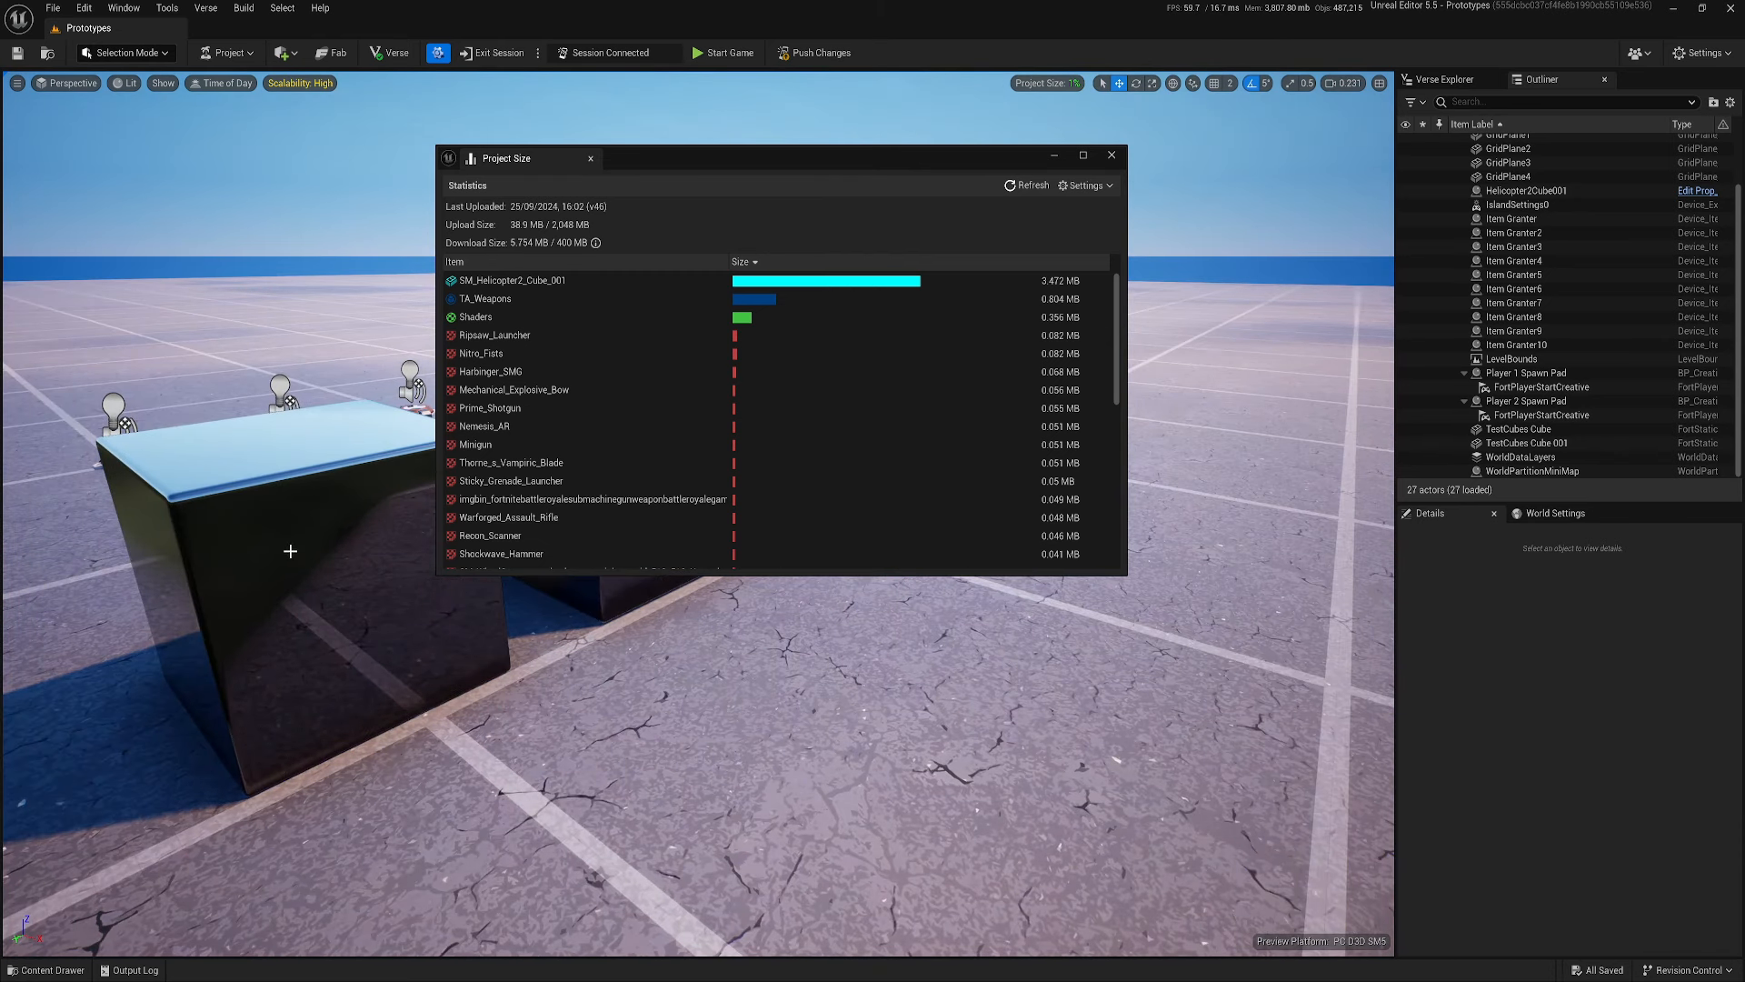
right_drag(290, 551, 182, 722)
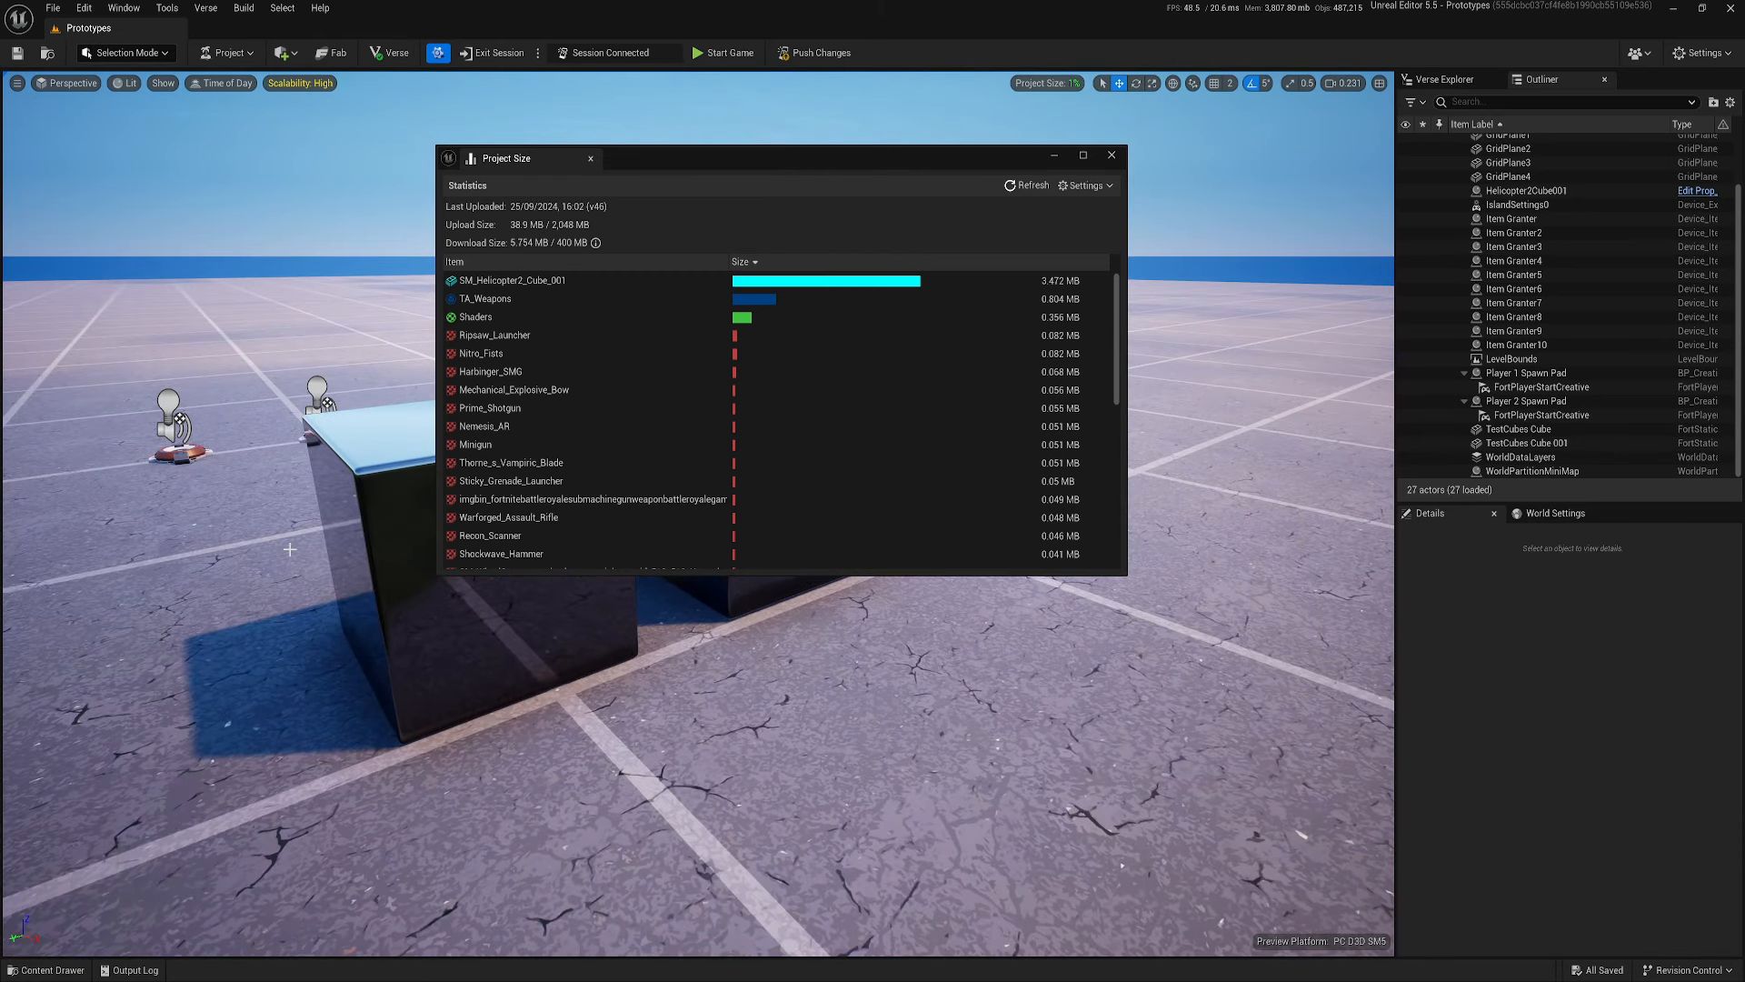
click(47, 970)
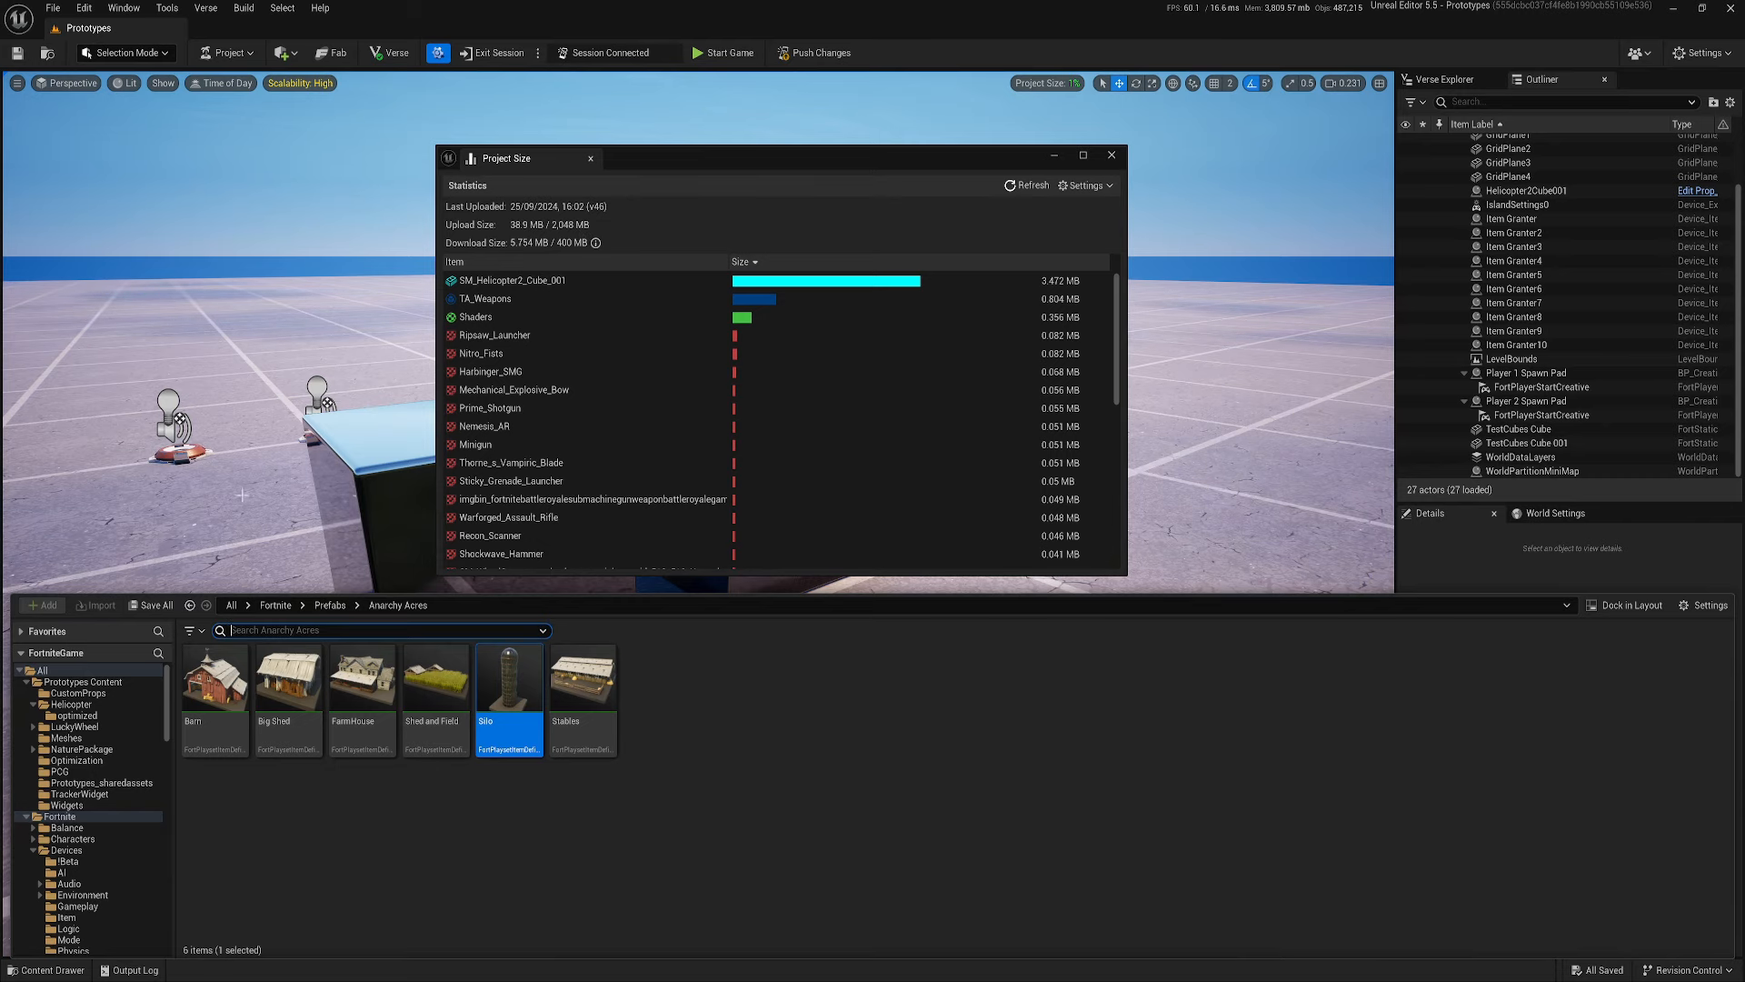
click(77, 716)
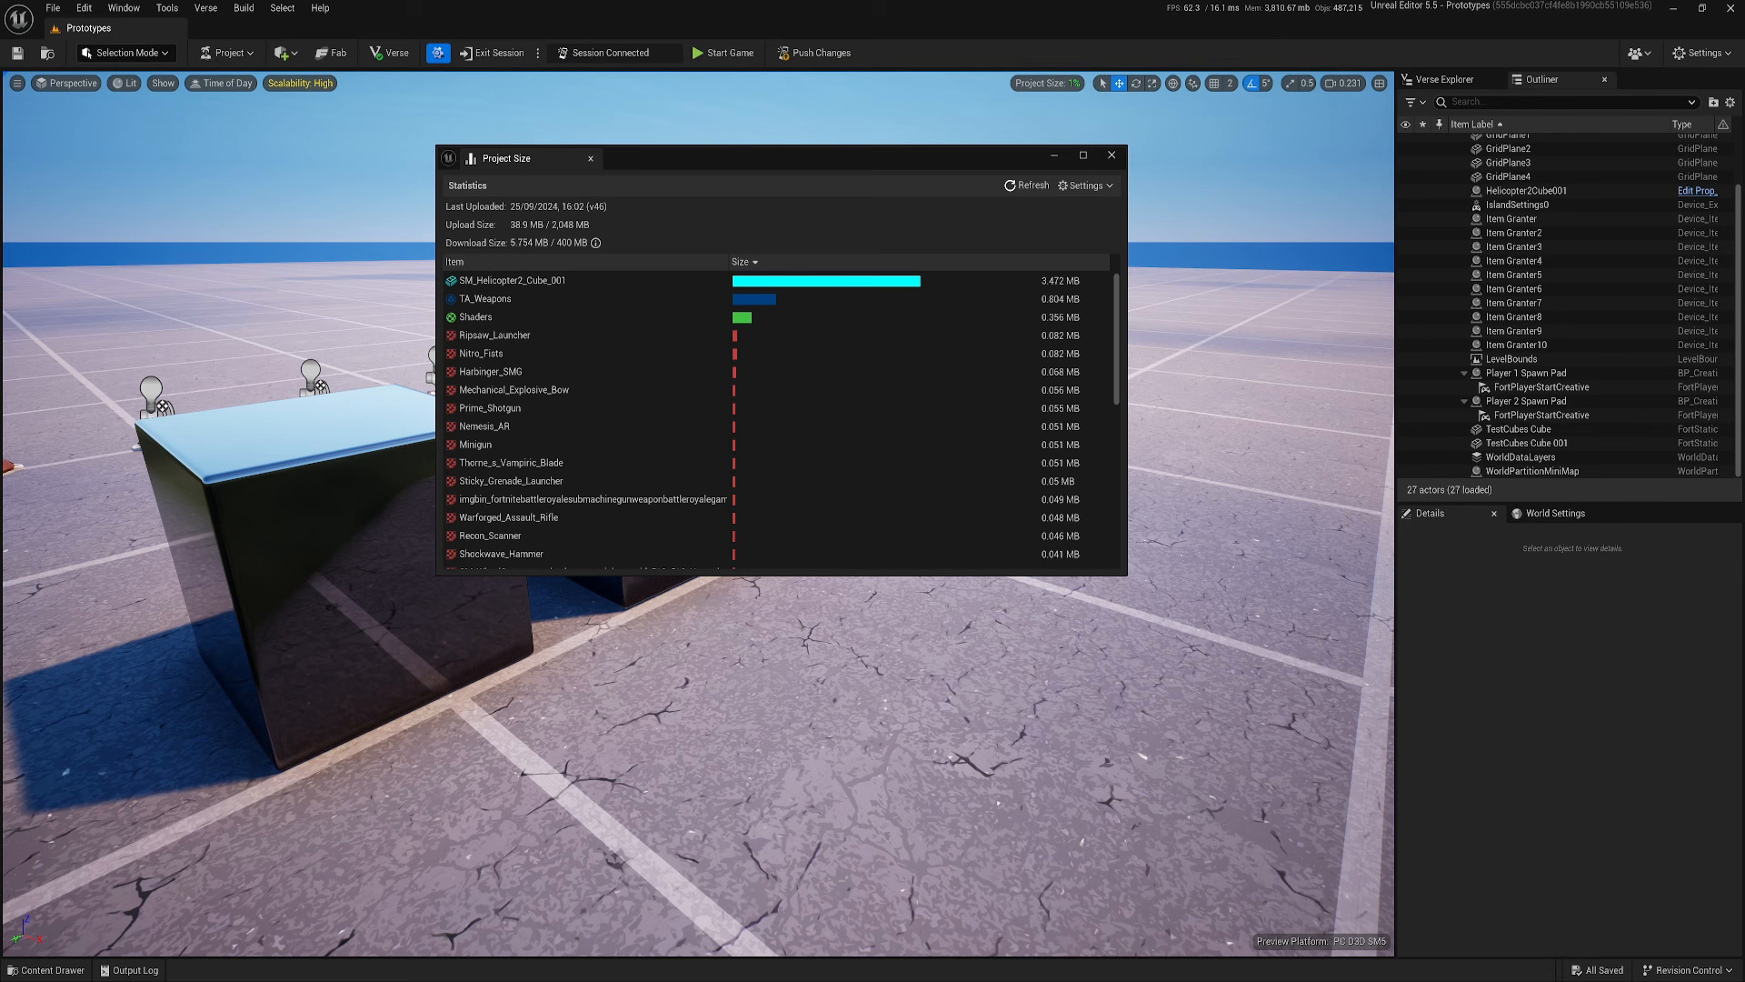
- Select TestCubes Cube in the level and browse the Fortnite prefabs in the Fall Guys folder
click(324, 590)
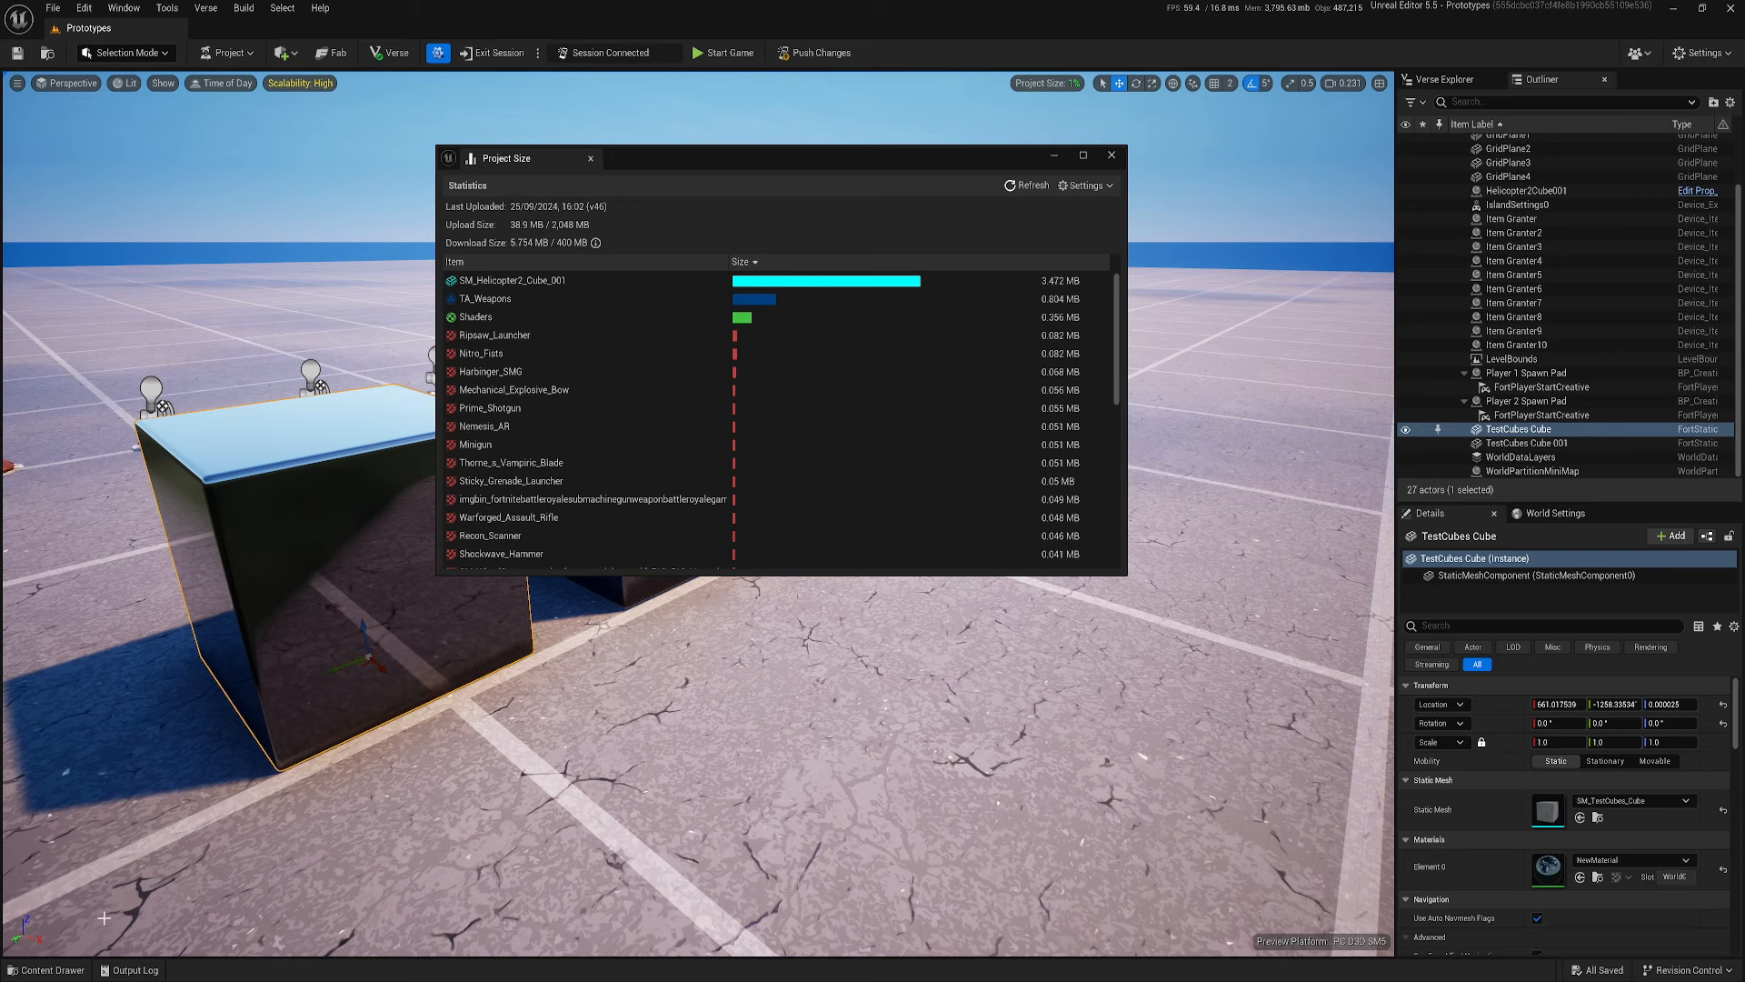
click(50, 970)
click(69, 850)
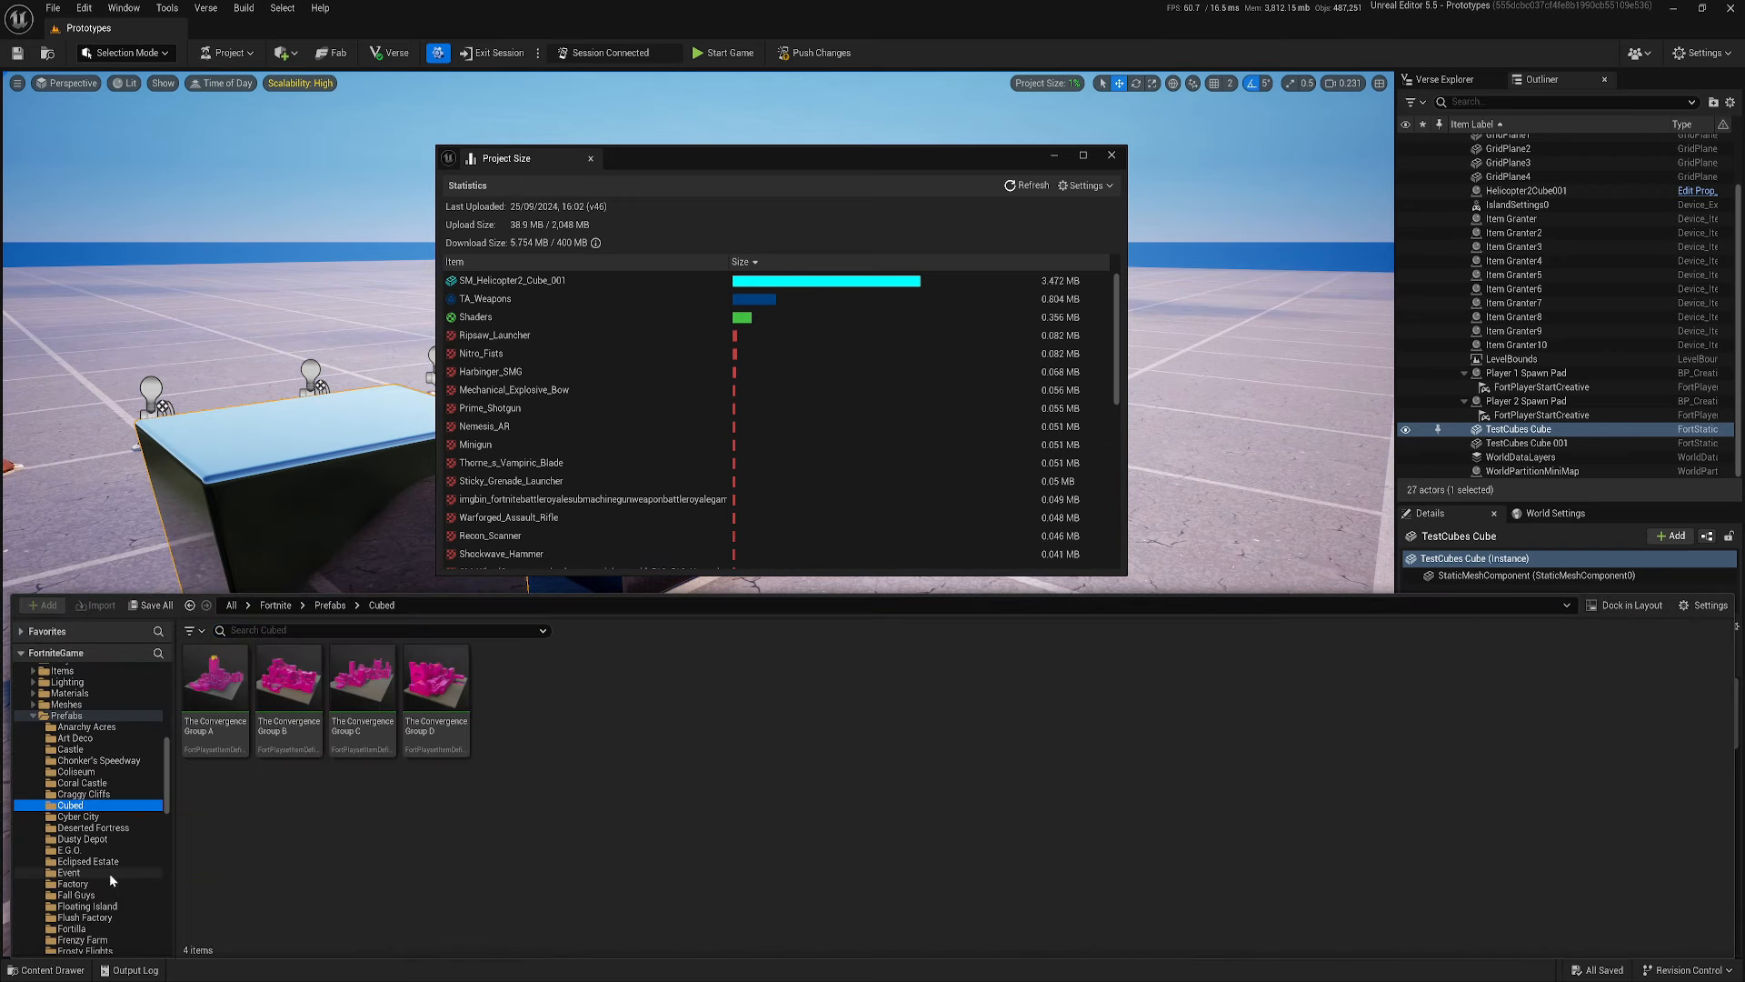
click(79, 895)
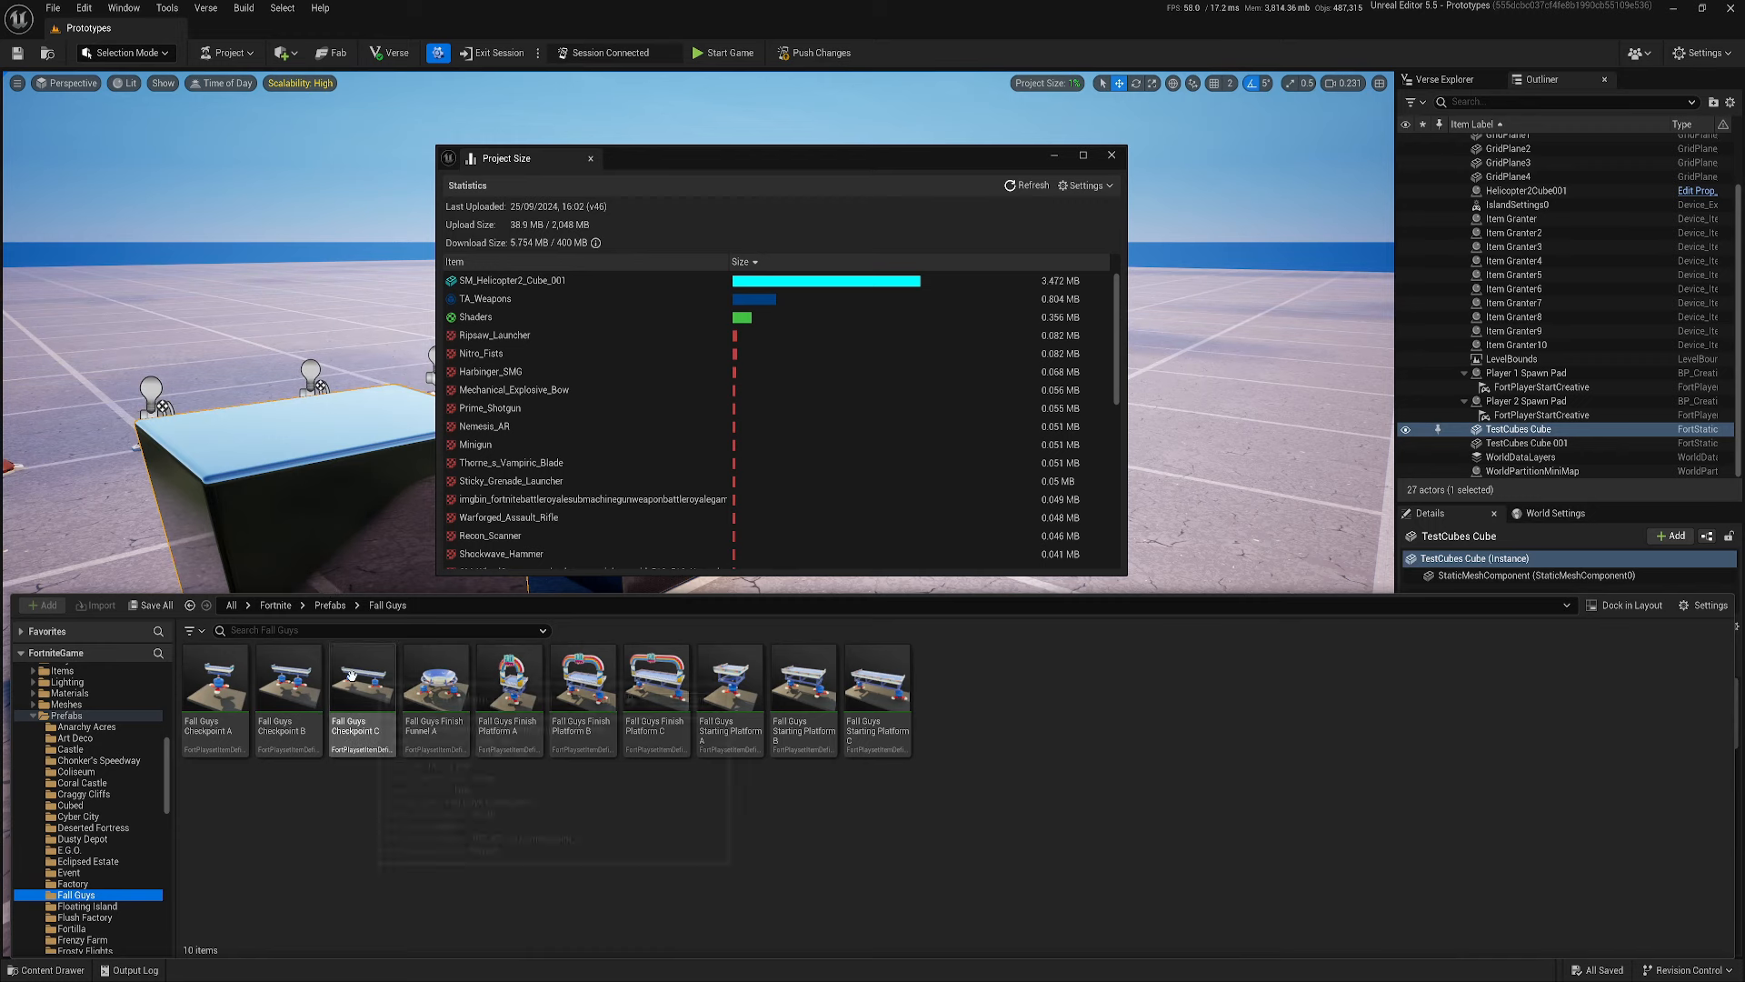
mouse_move(520, 748)
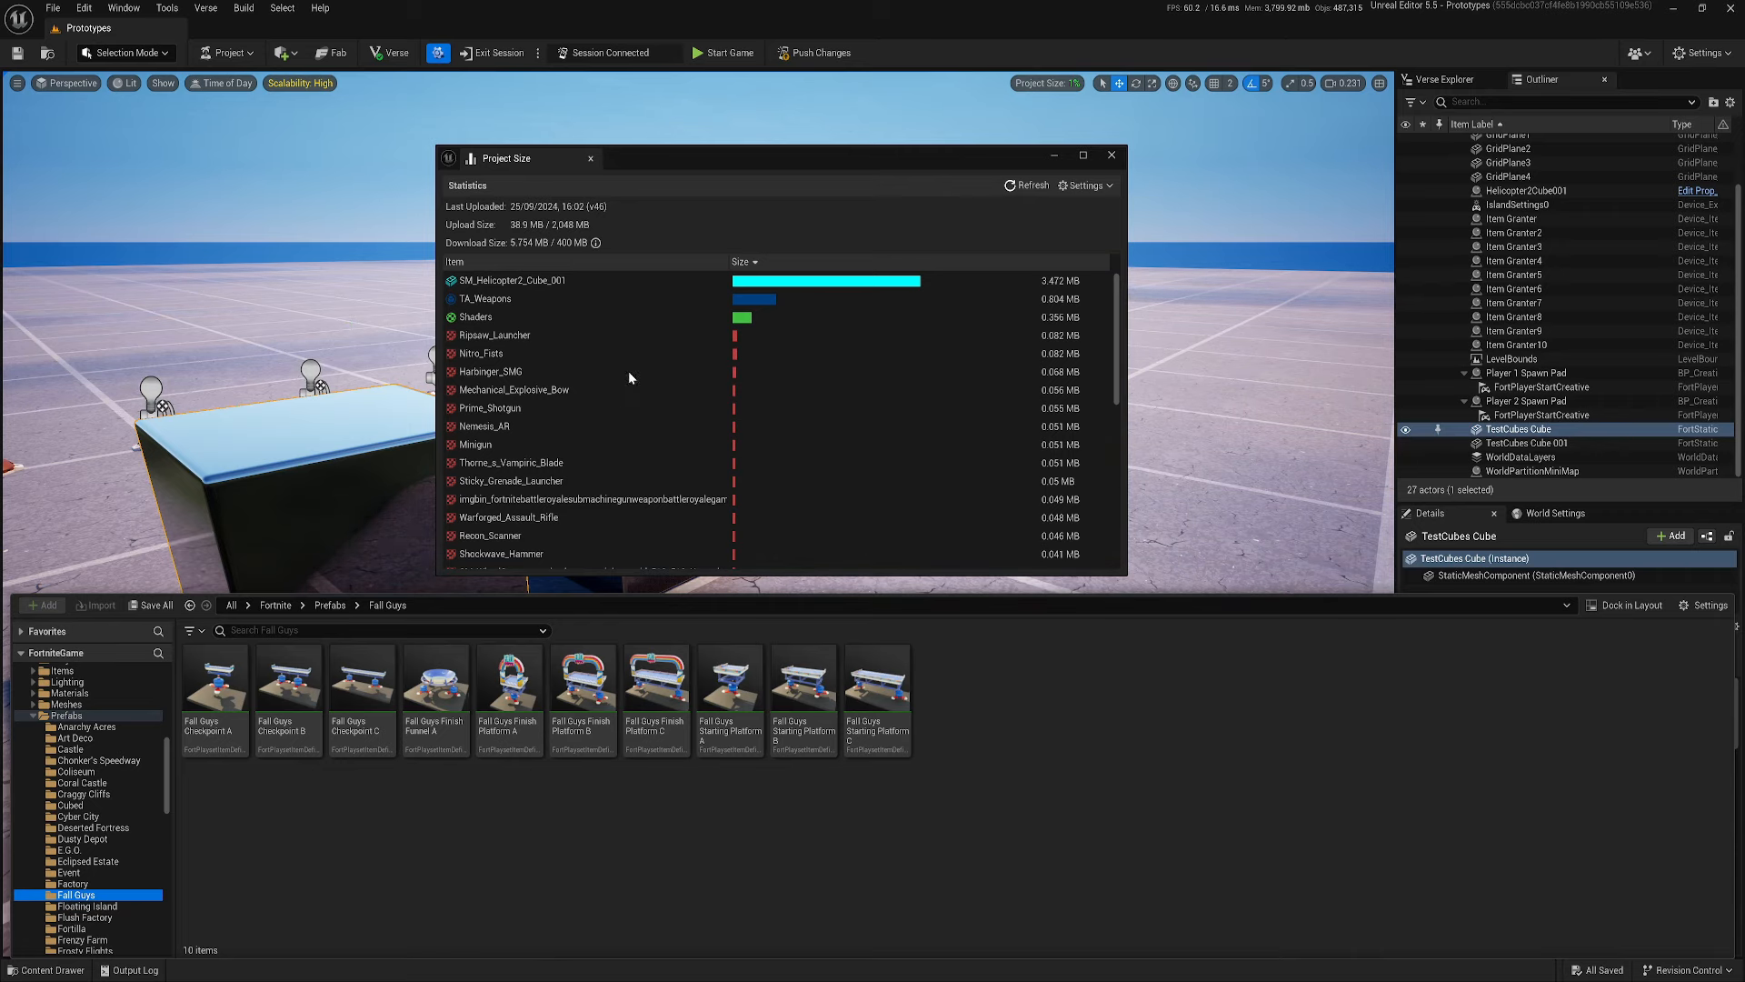
- Close the Project Size window and examine the two test cubes in the level from several angles
click(635, 243)
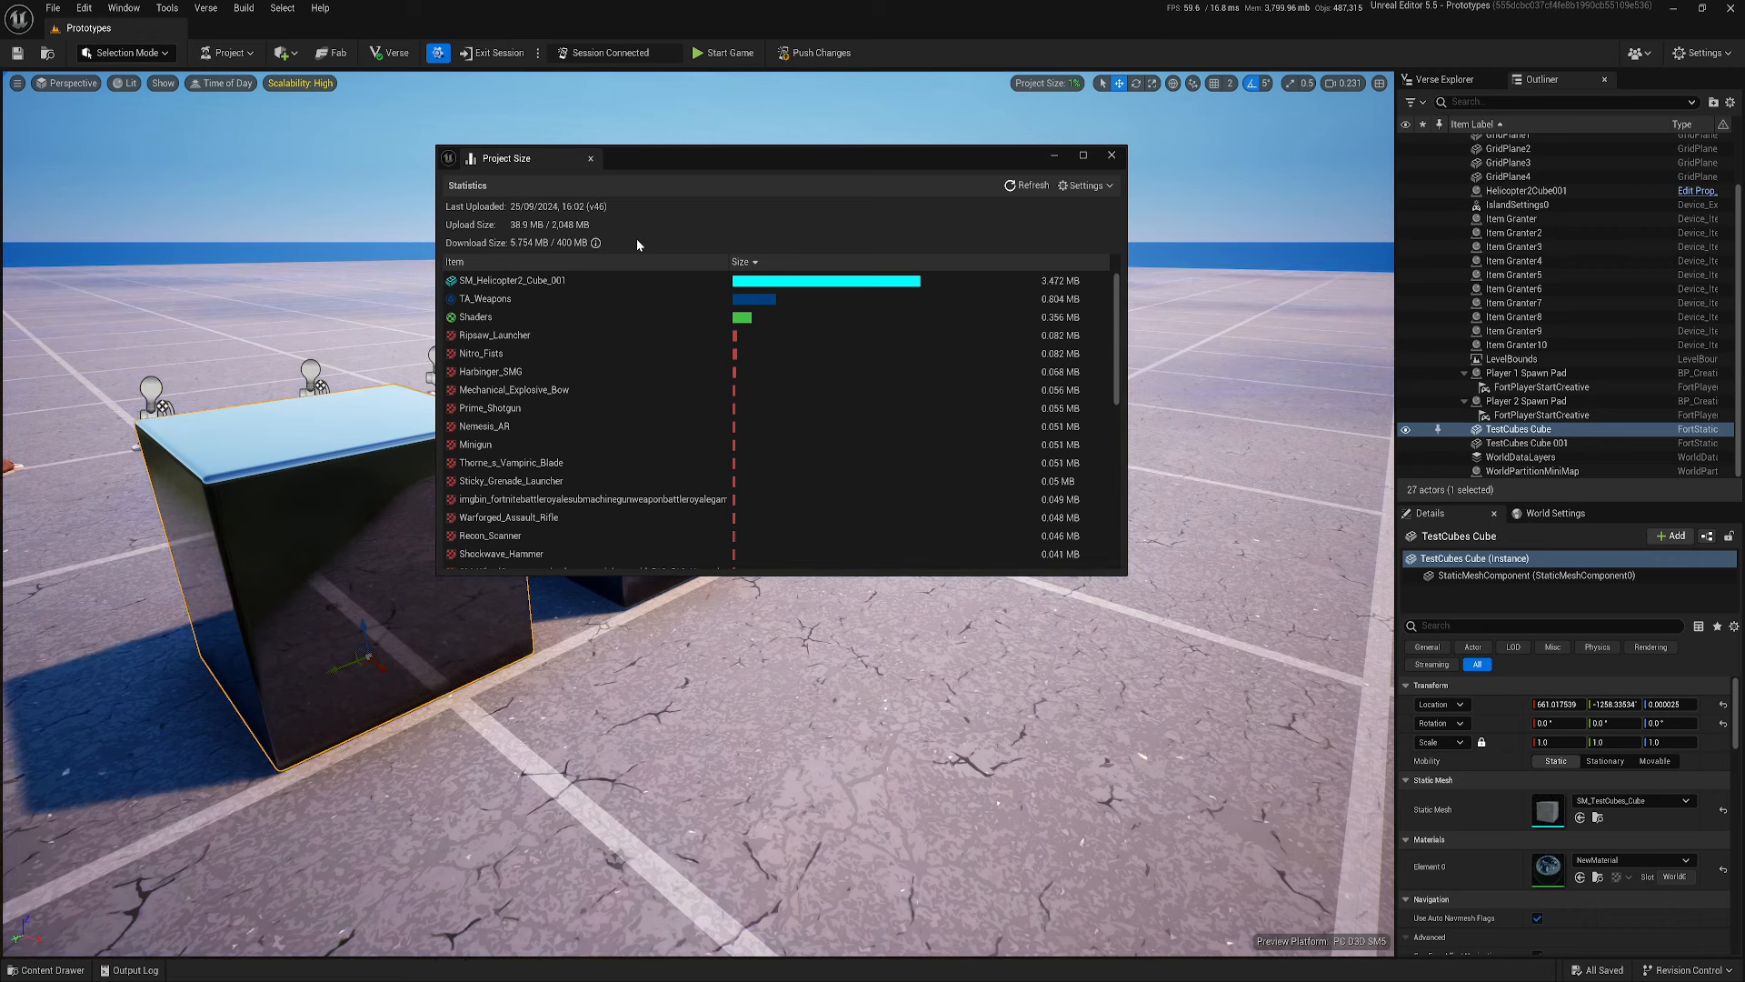
click(1111, 156)
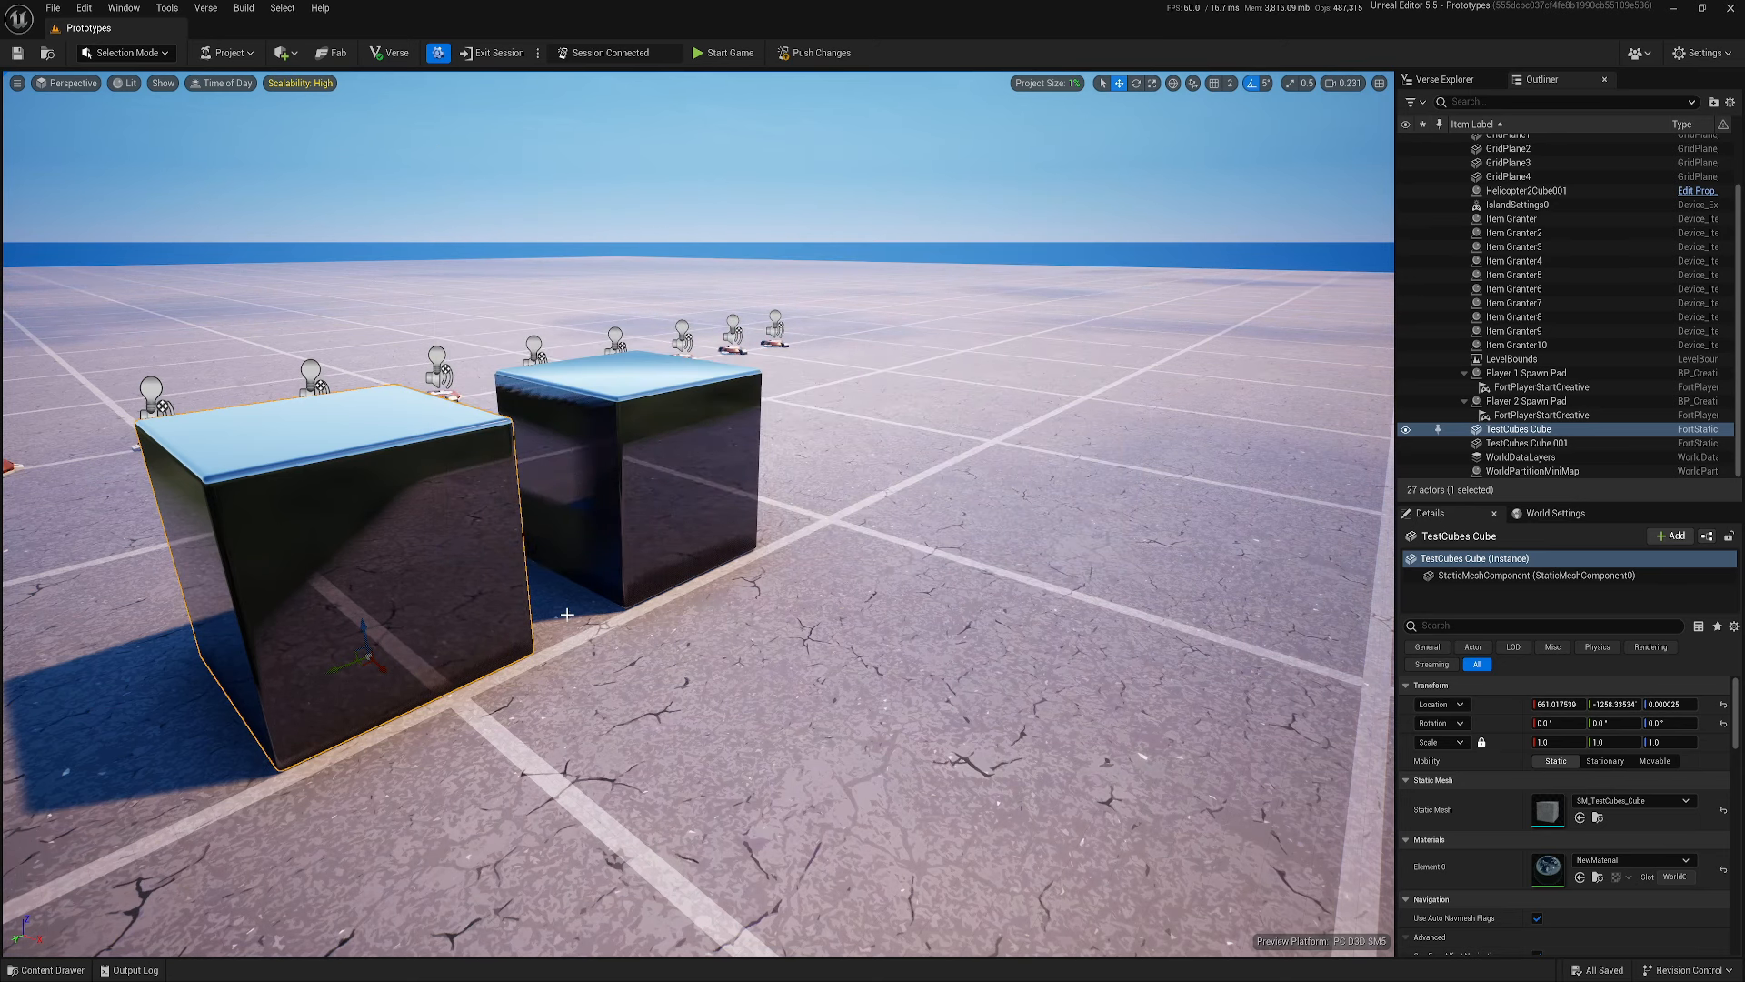
scroll(590, 592, down, 2)
key(s)
key(a)
scroll(590, 592, down, 3)
mouse_move(590, 592)
right_down()
mouse_move(544, 592)
mouse_move(535, 574)
mouse_move(541, 597)
mouse_move(590, 592)
right_up()
key(w)
key(q)
key(d)
key(e)
key(a)
key(s)
key(d)
key(w)
key(e)
scroll(541, 593, up, 2)
key(a)
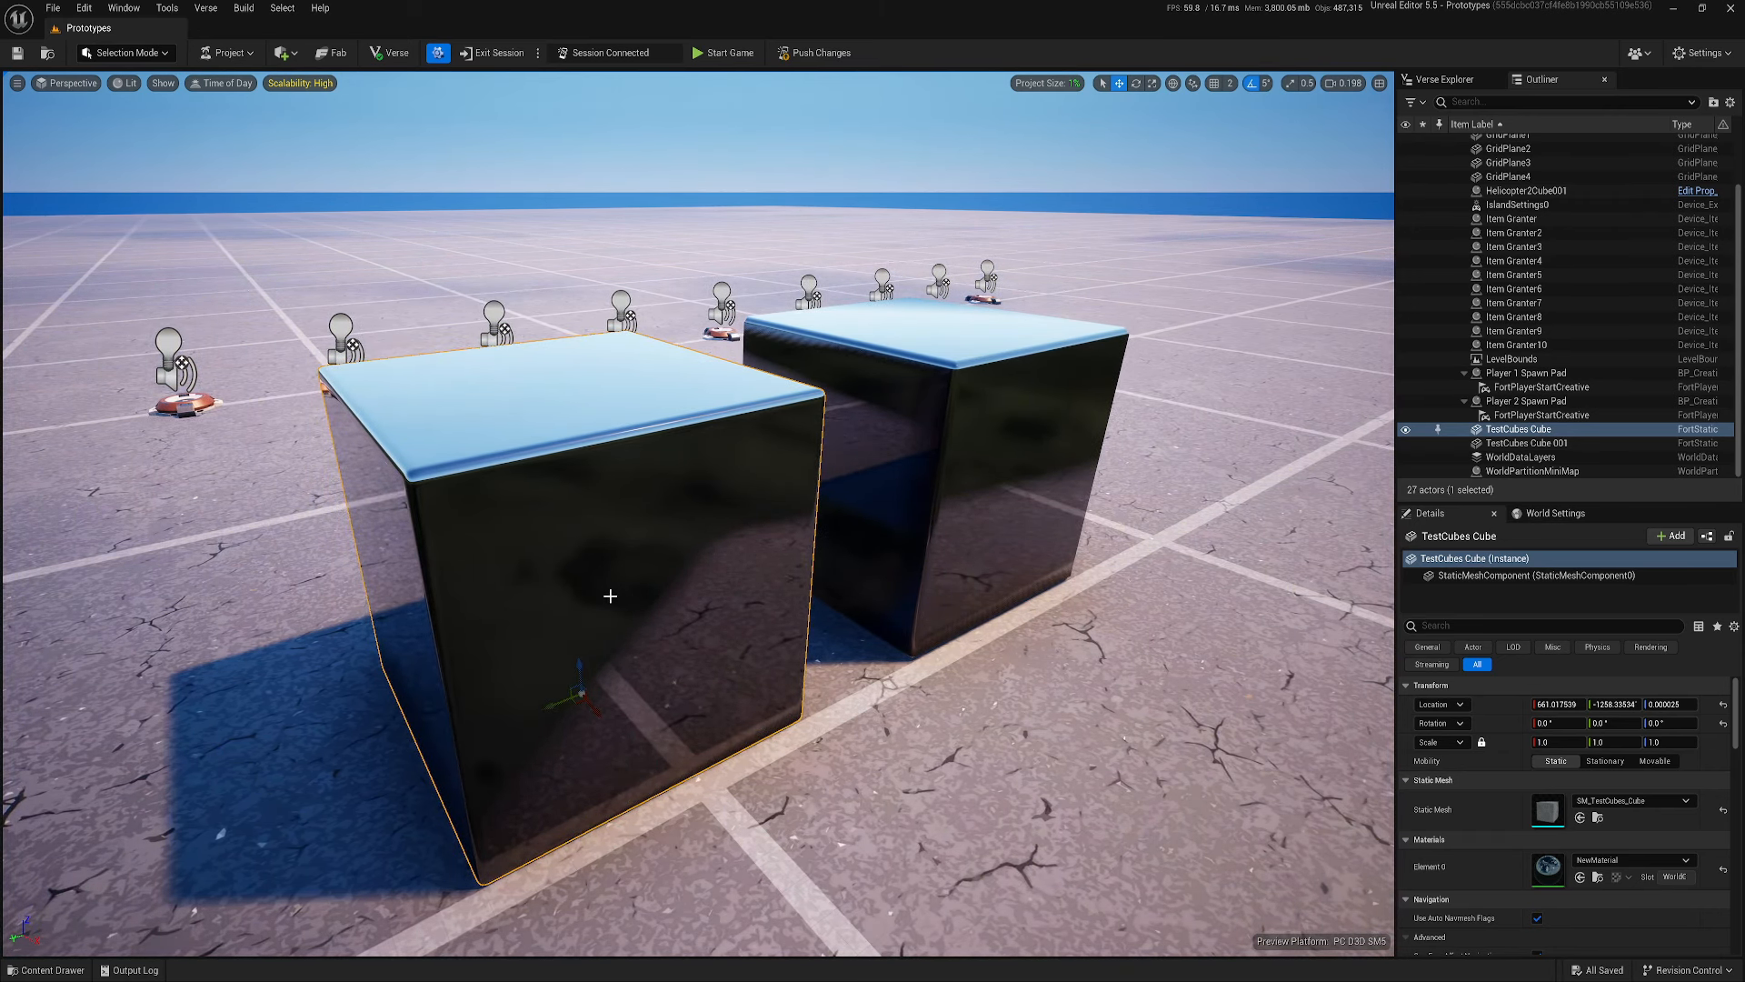
key(q)
right_drag(600, 595, 654, 583)
key(d)
scroll(654, 583, up, 1)
key(a)
key(q)
key(e)
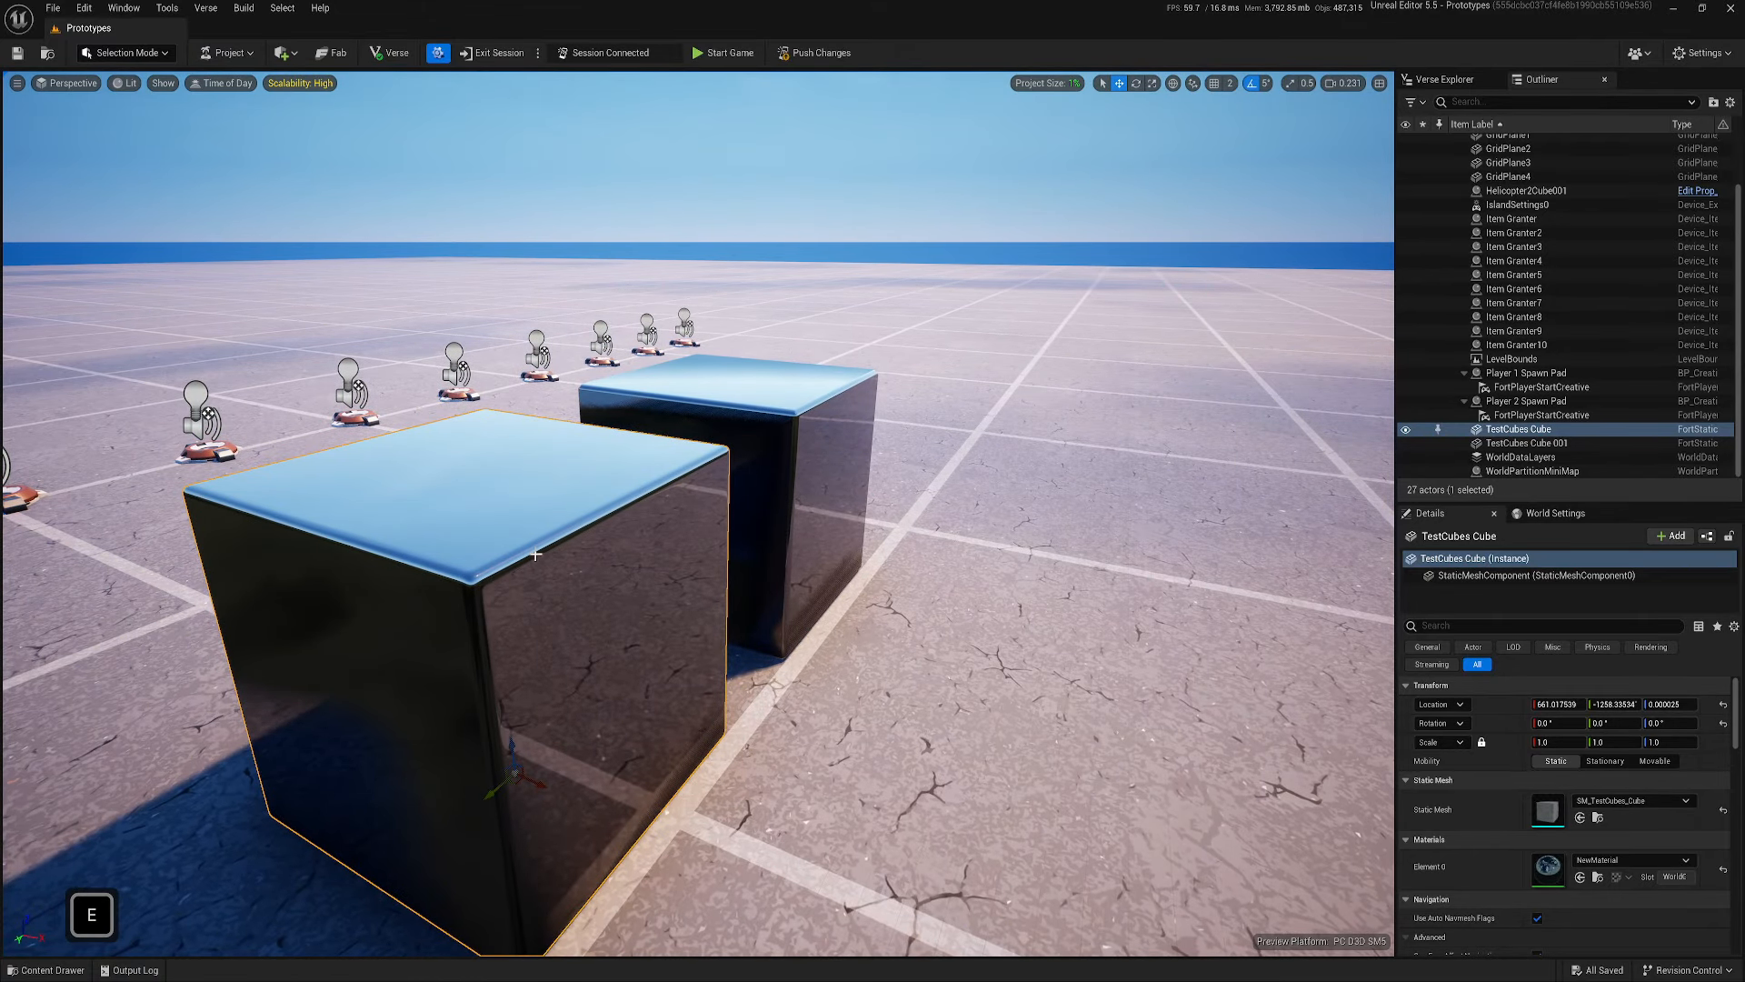
- Display the level in Lit Wireframe and compare the mesh density of the two test cubes
click(125, 83)
click(162, 173)
key(a)
right_drag(691, 518, 576, 488)
key(d)
key(s)
key(d)
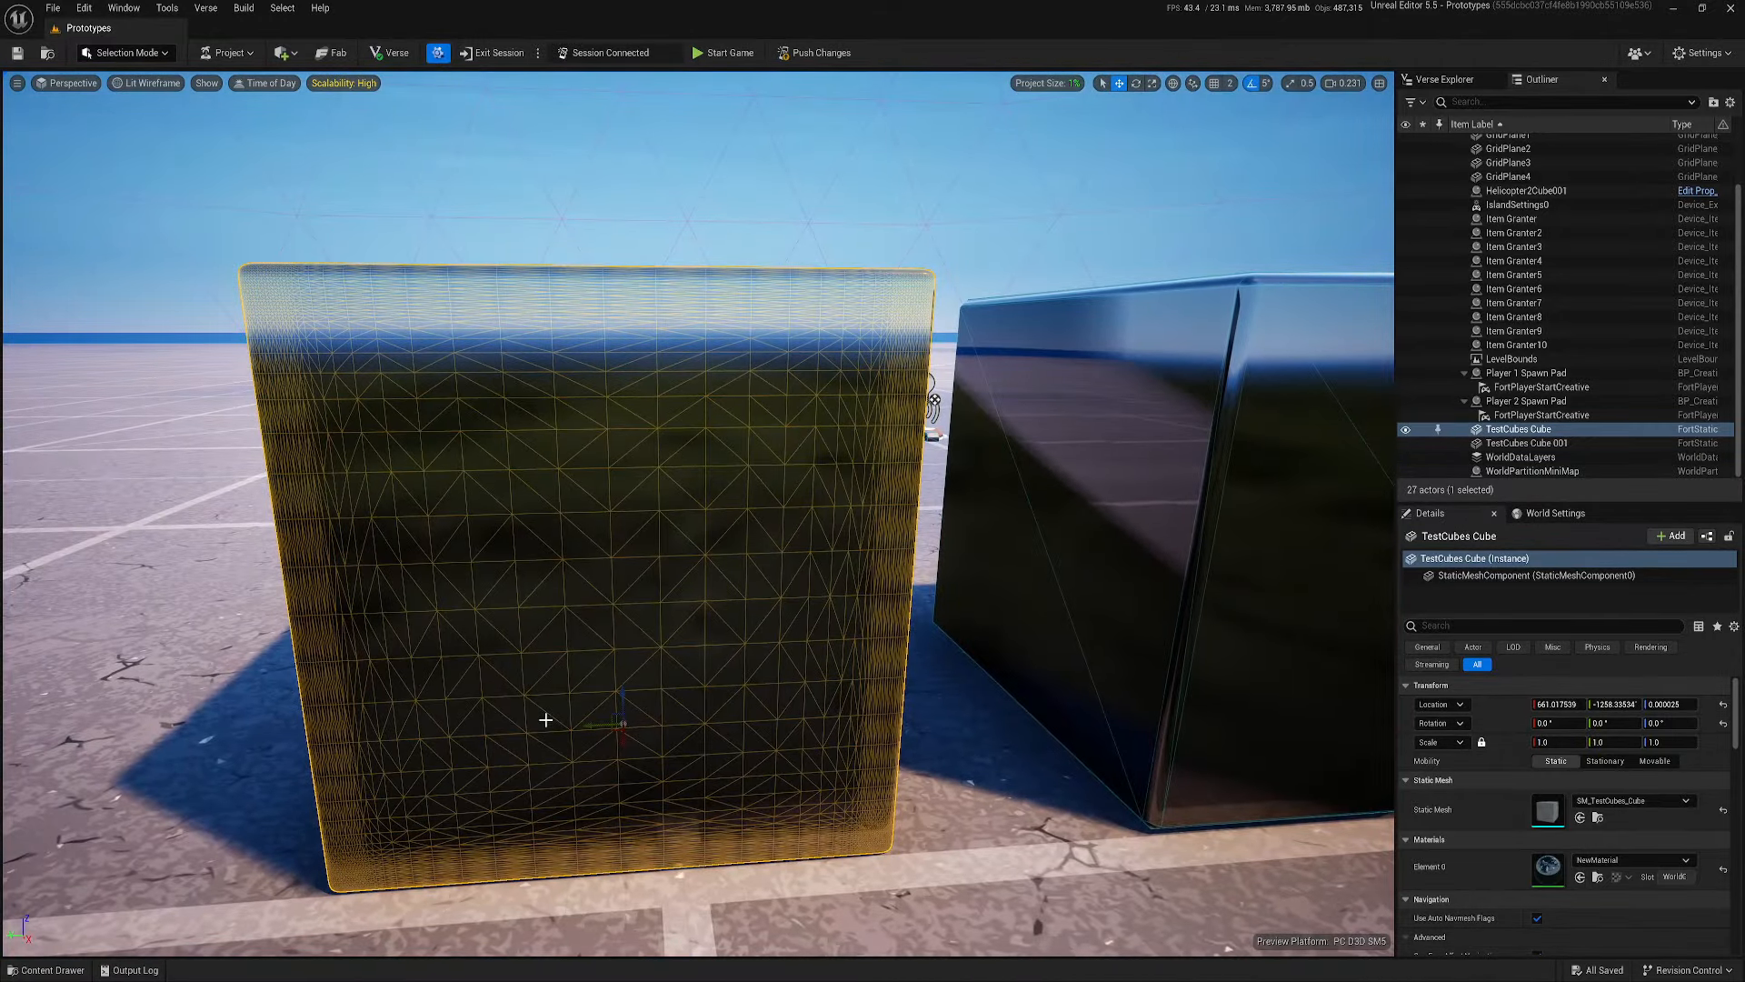
- Return the level view to Lit mode and compare how the two cubes look when shaded
click(146, 83)
click(145, 119)
scroll(690, 518, down, 4)
right_drag(691, 518, 691, 518)
key(a)
key(a)
key(s)
key(q)
key(a)
key(w)
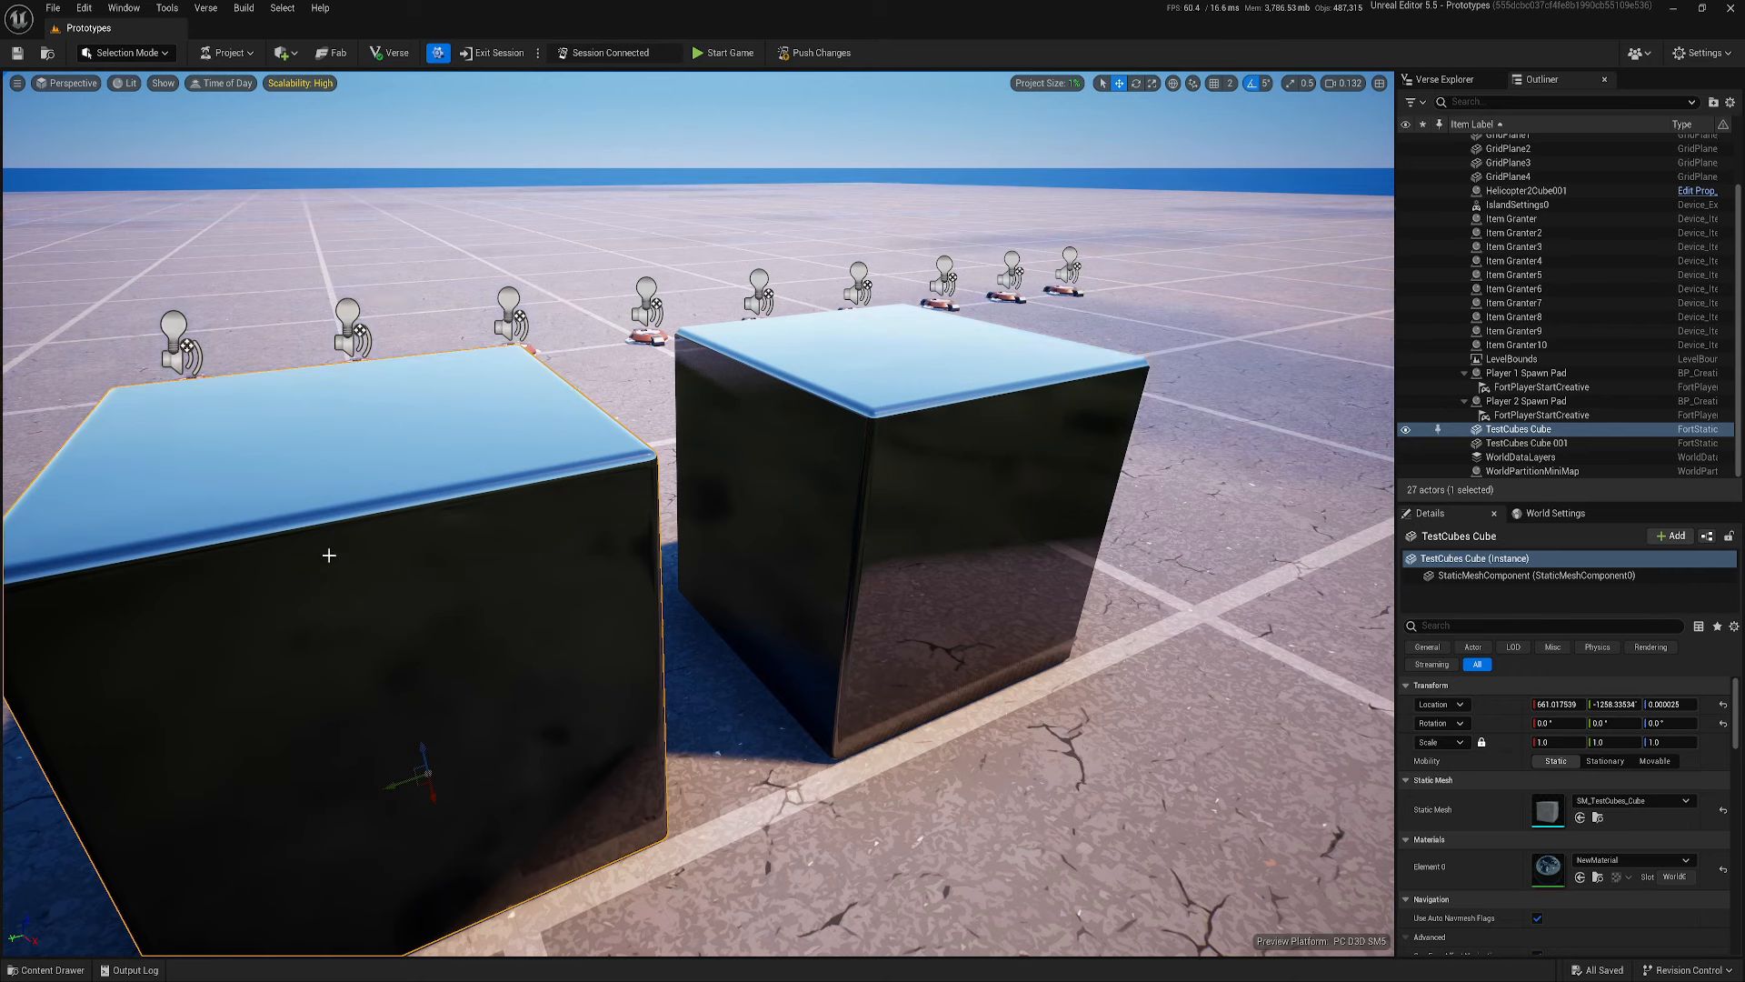
- Display the level in plain Wireframe mode to compare the two cubes' triangles
key(alt+2)
key(s)
key(d)
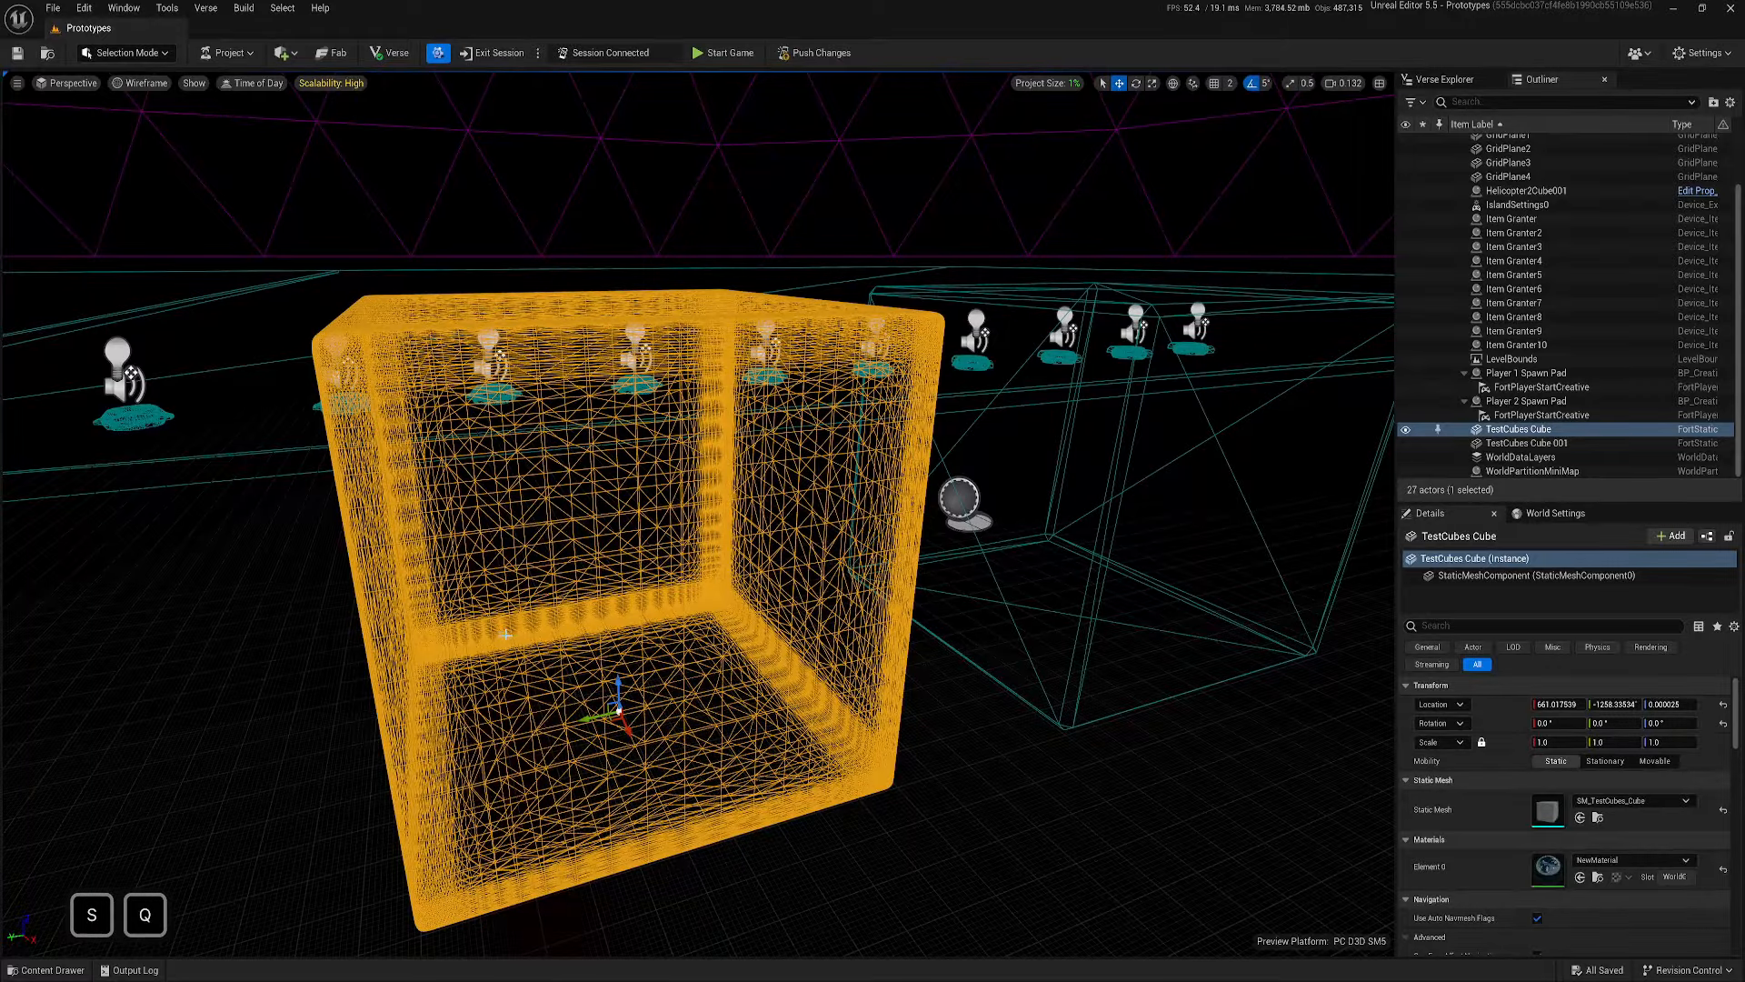
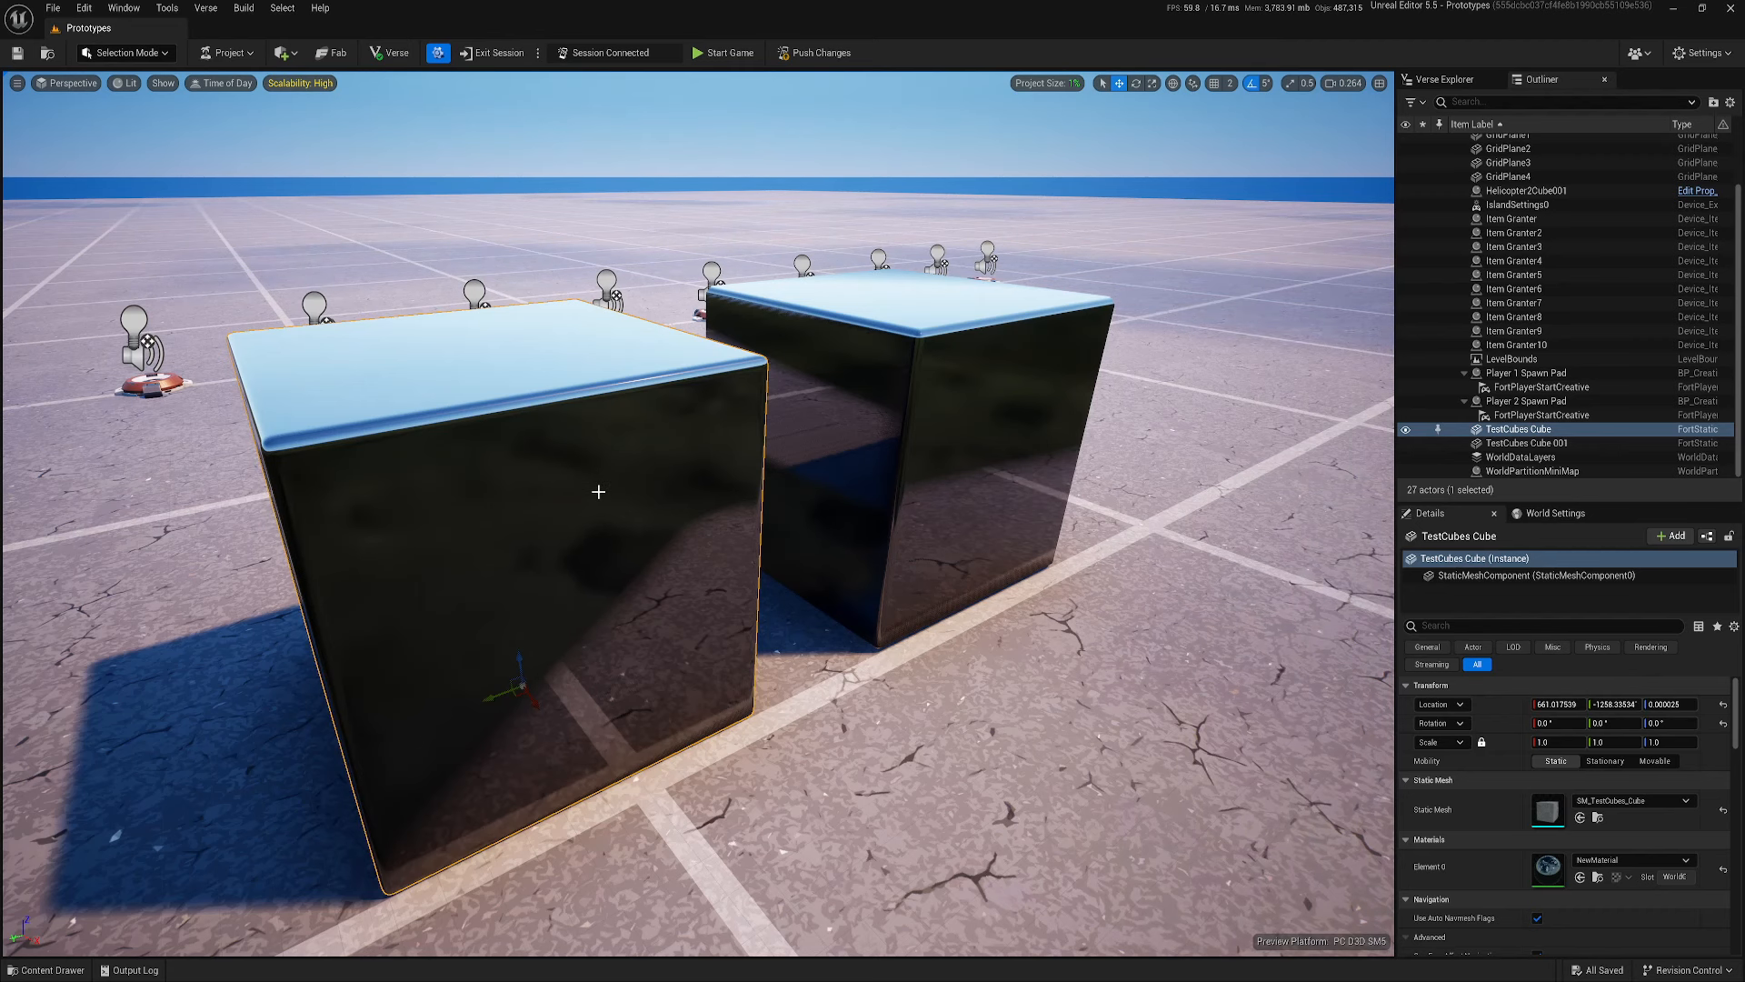
- Open the static mesh SM_TestCubes_Cube of the selected cube and examine its geometry and Nanite statistics
key(f)
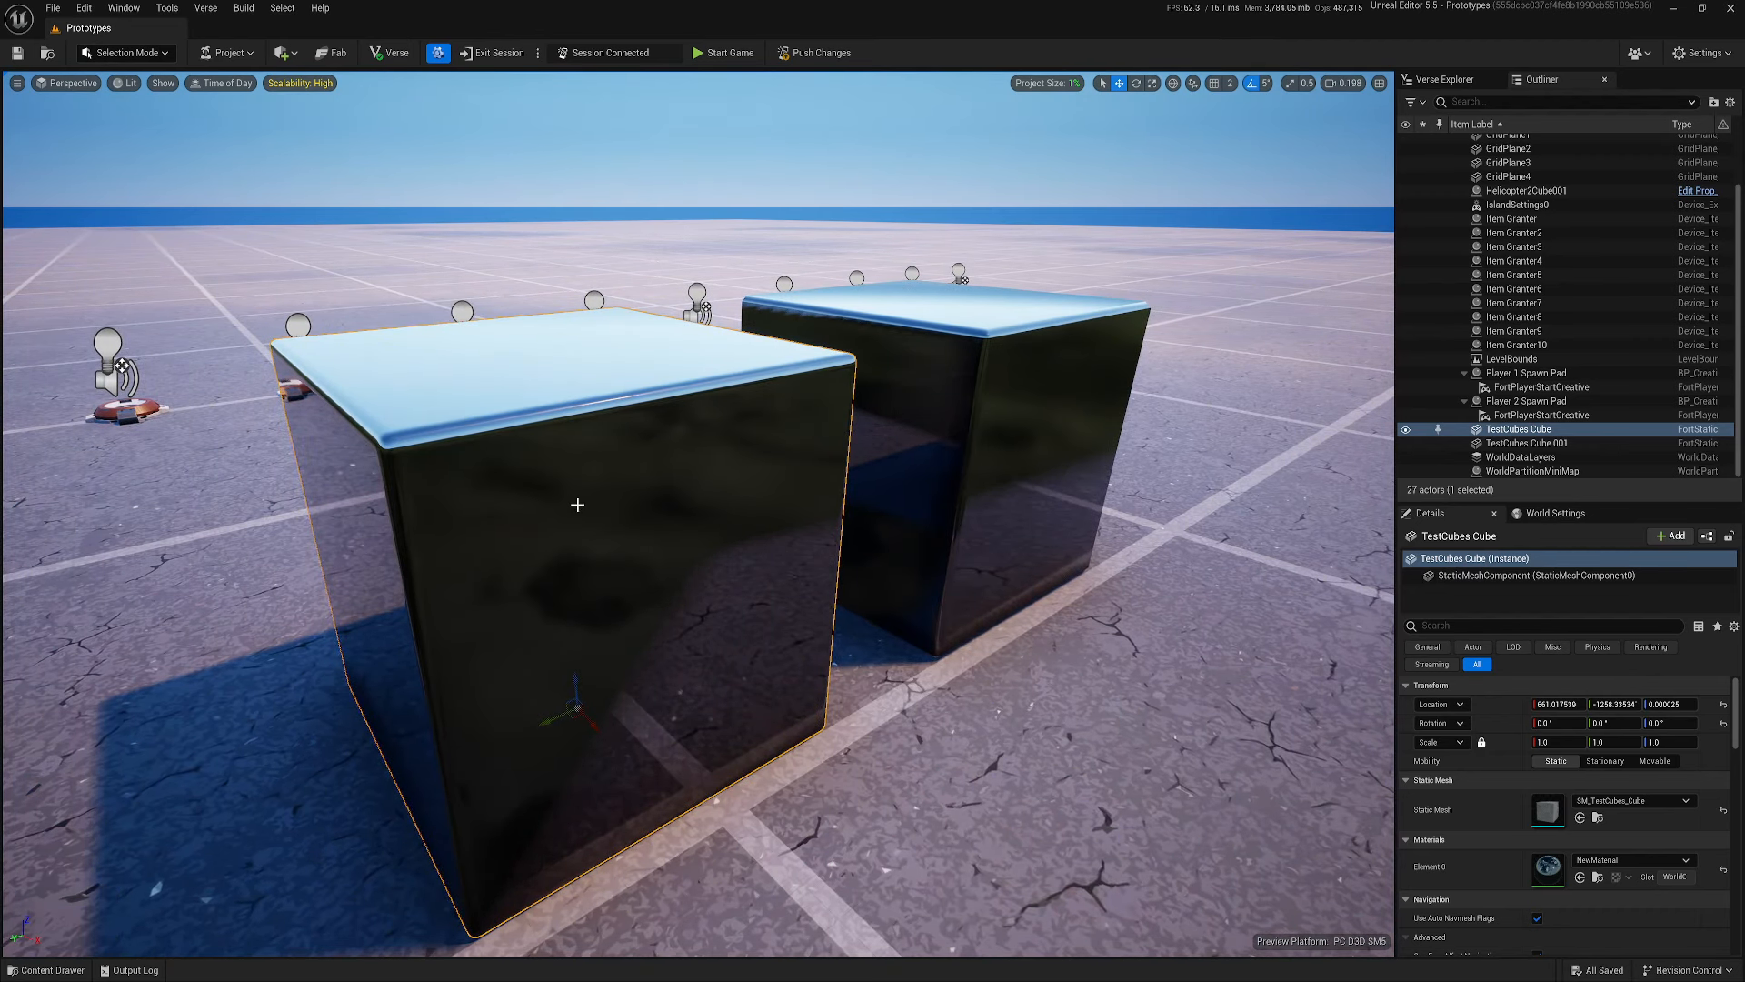
double_click(1548, 809)
drag(954, 186, 1152, 211)
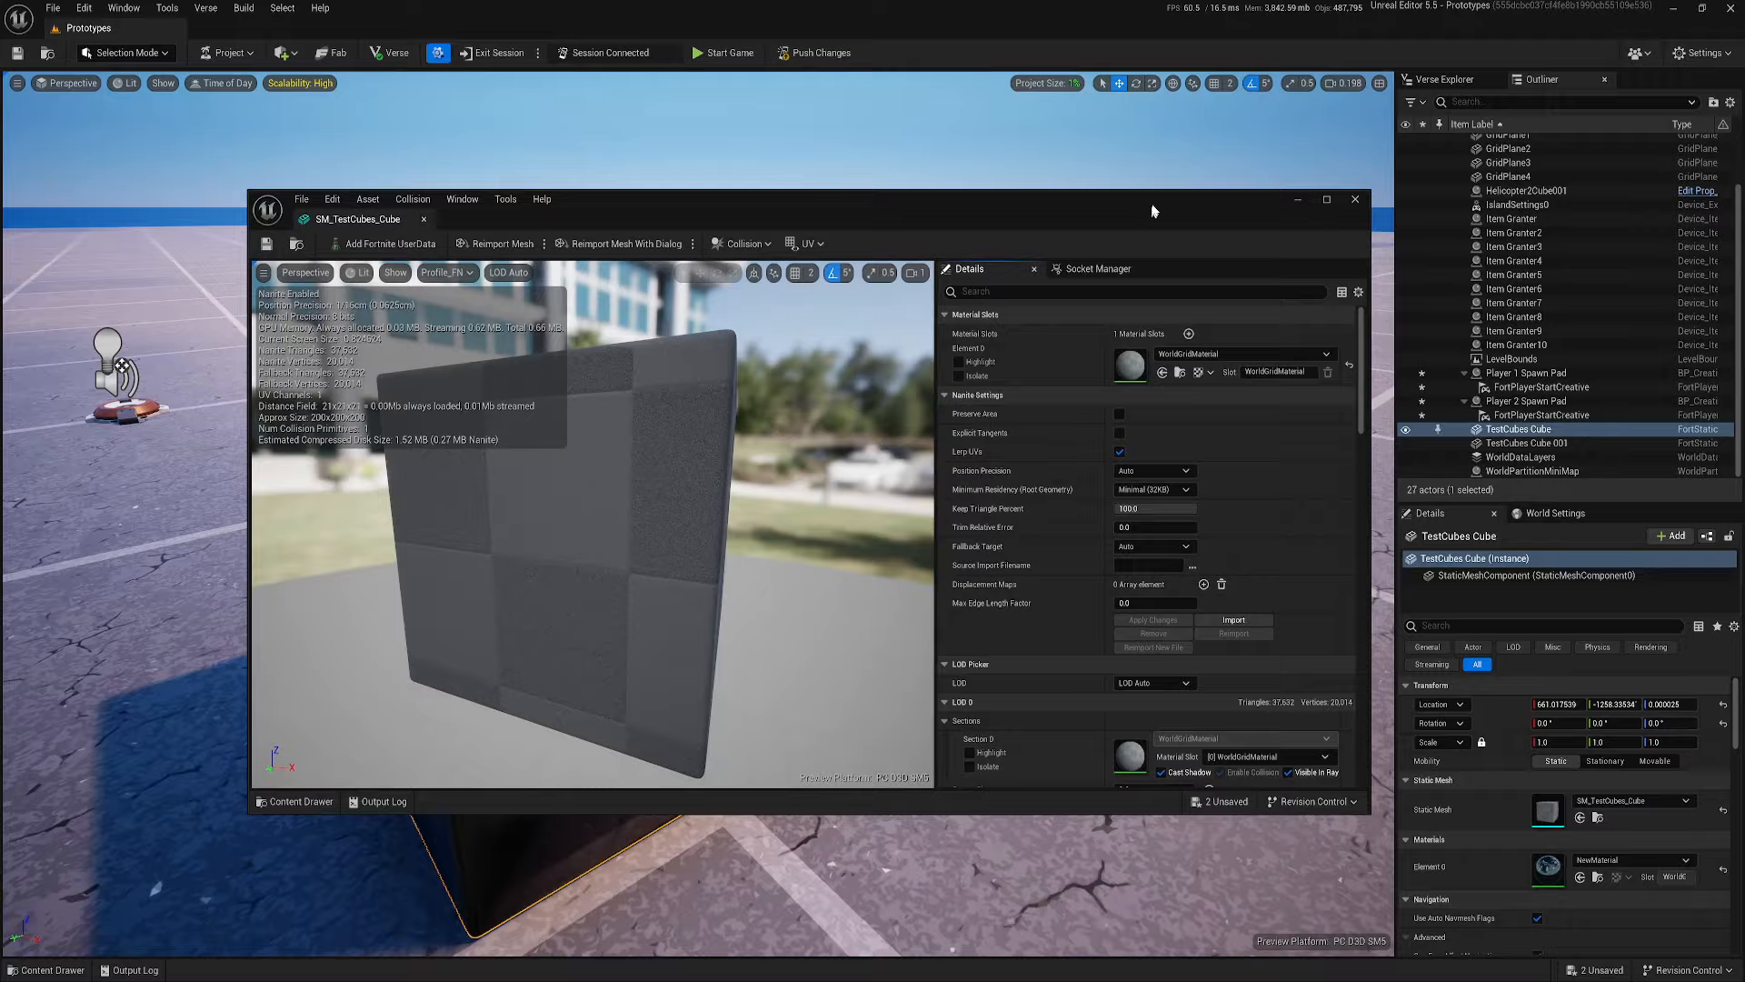
double_click(1152, 211)
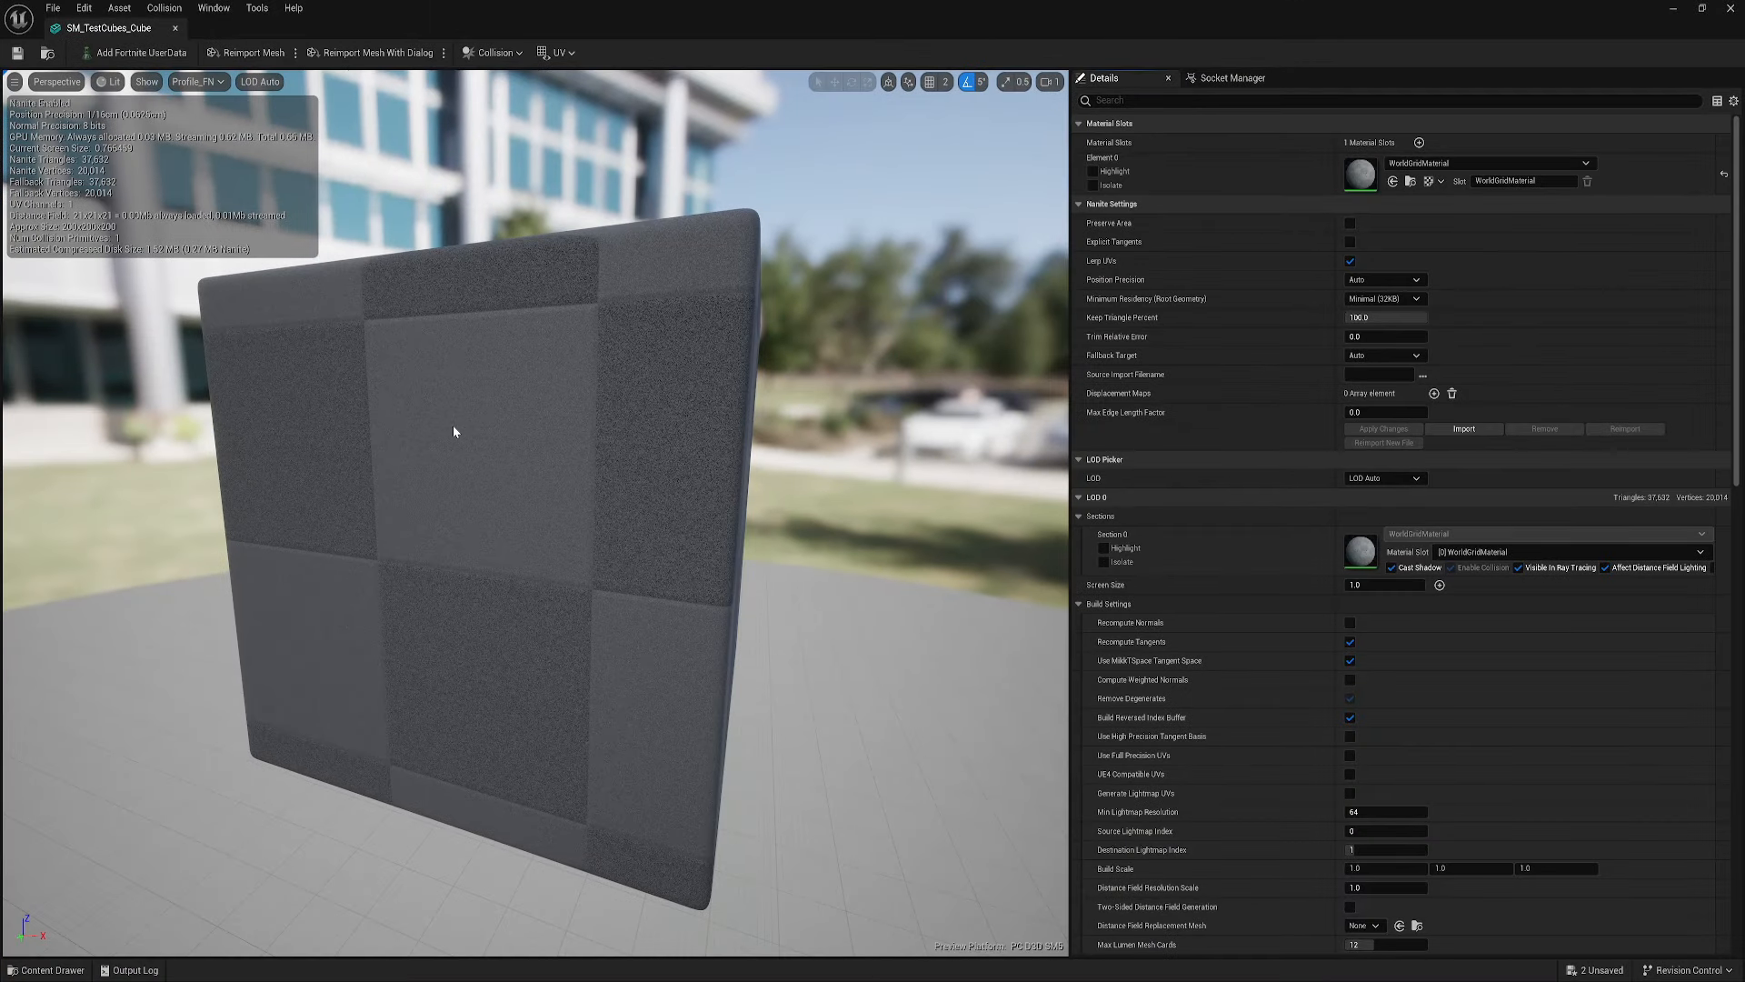
drag(453, 424, 461, 375)
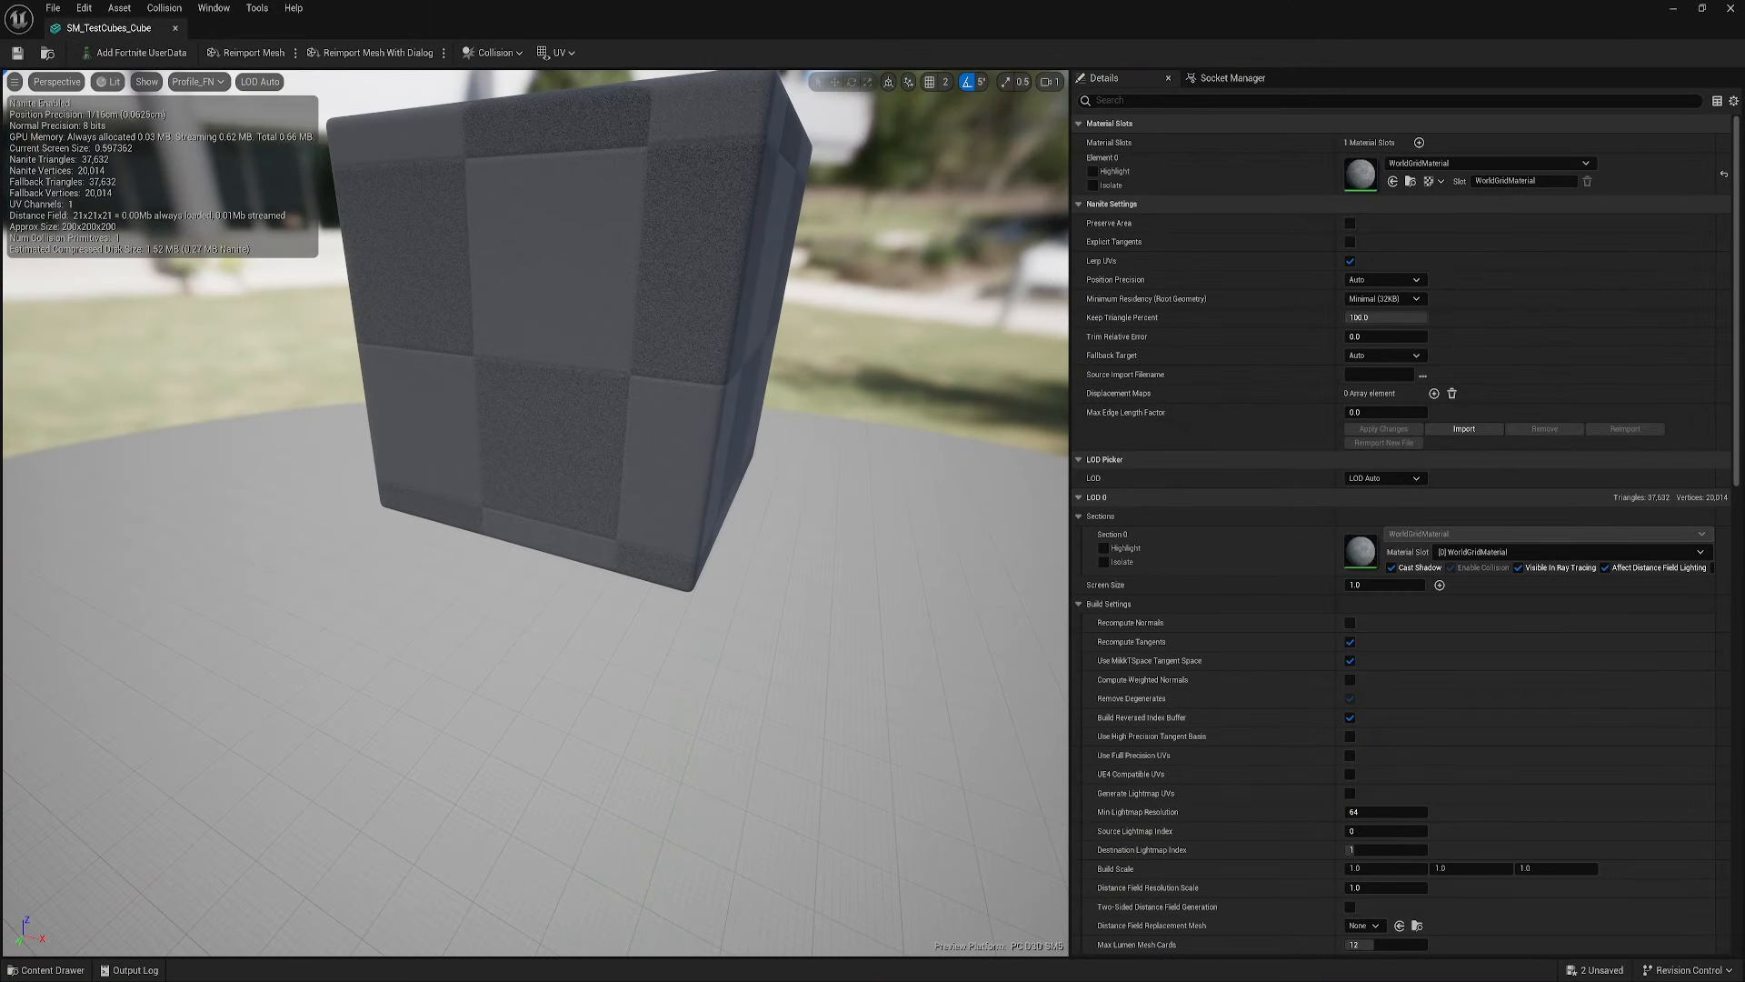
middle_drag(461, 374, 506, 390)
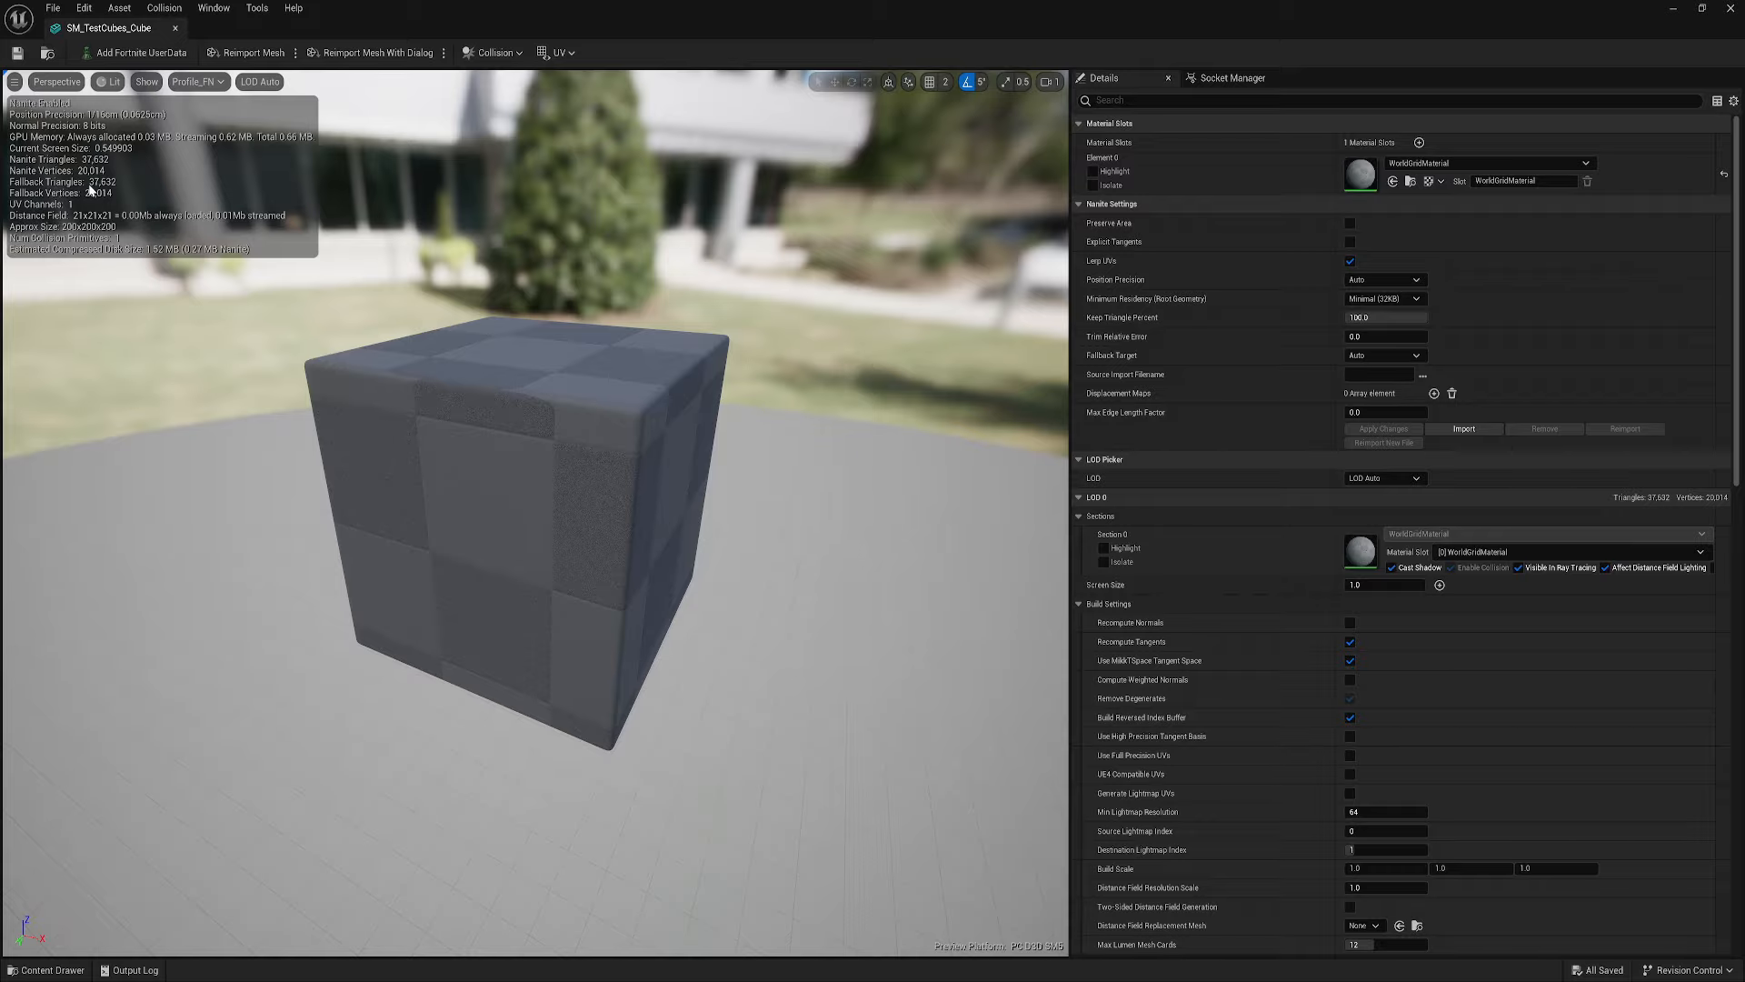
- Move the mesh editor window aside and disable the platform preview, returning the level to PC D3D SM6
drag(582, 14, 562, 727)
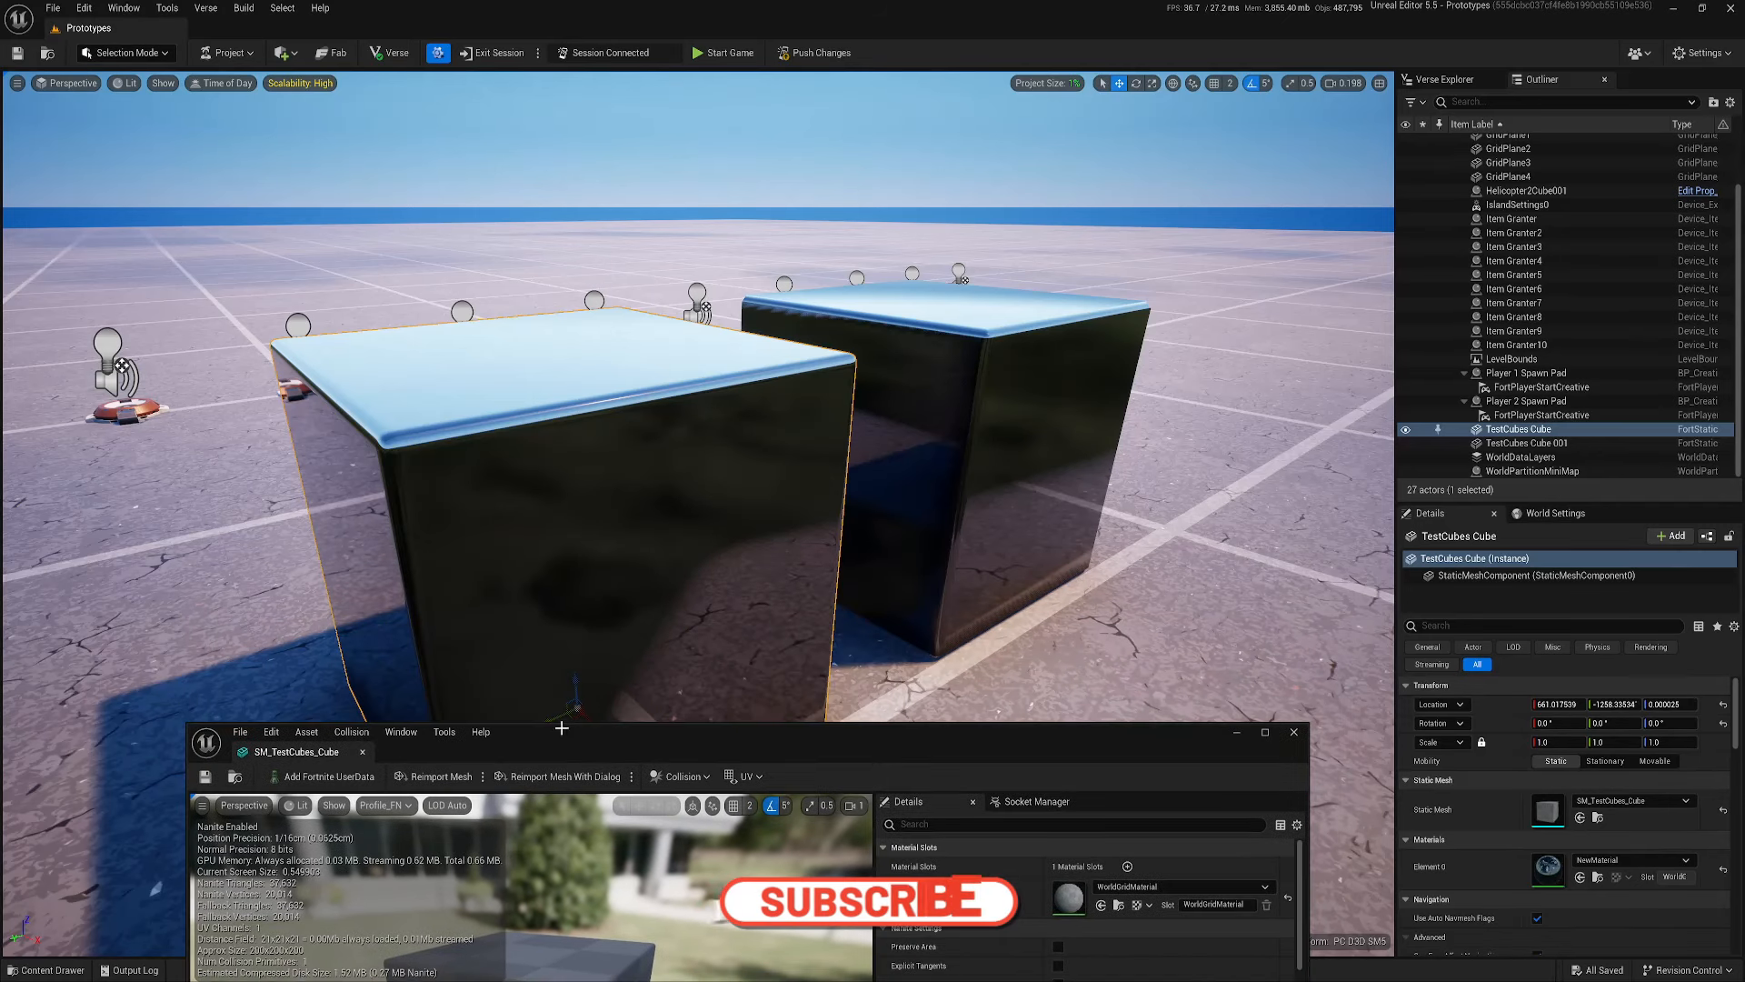
click(438, 54)
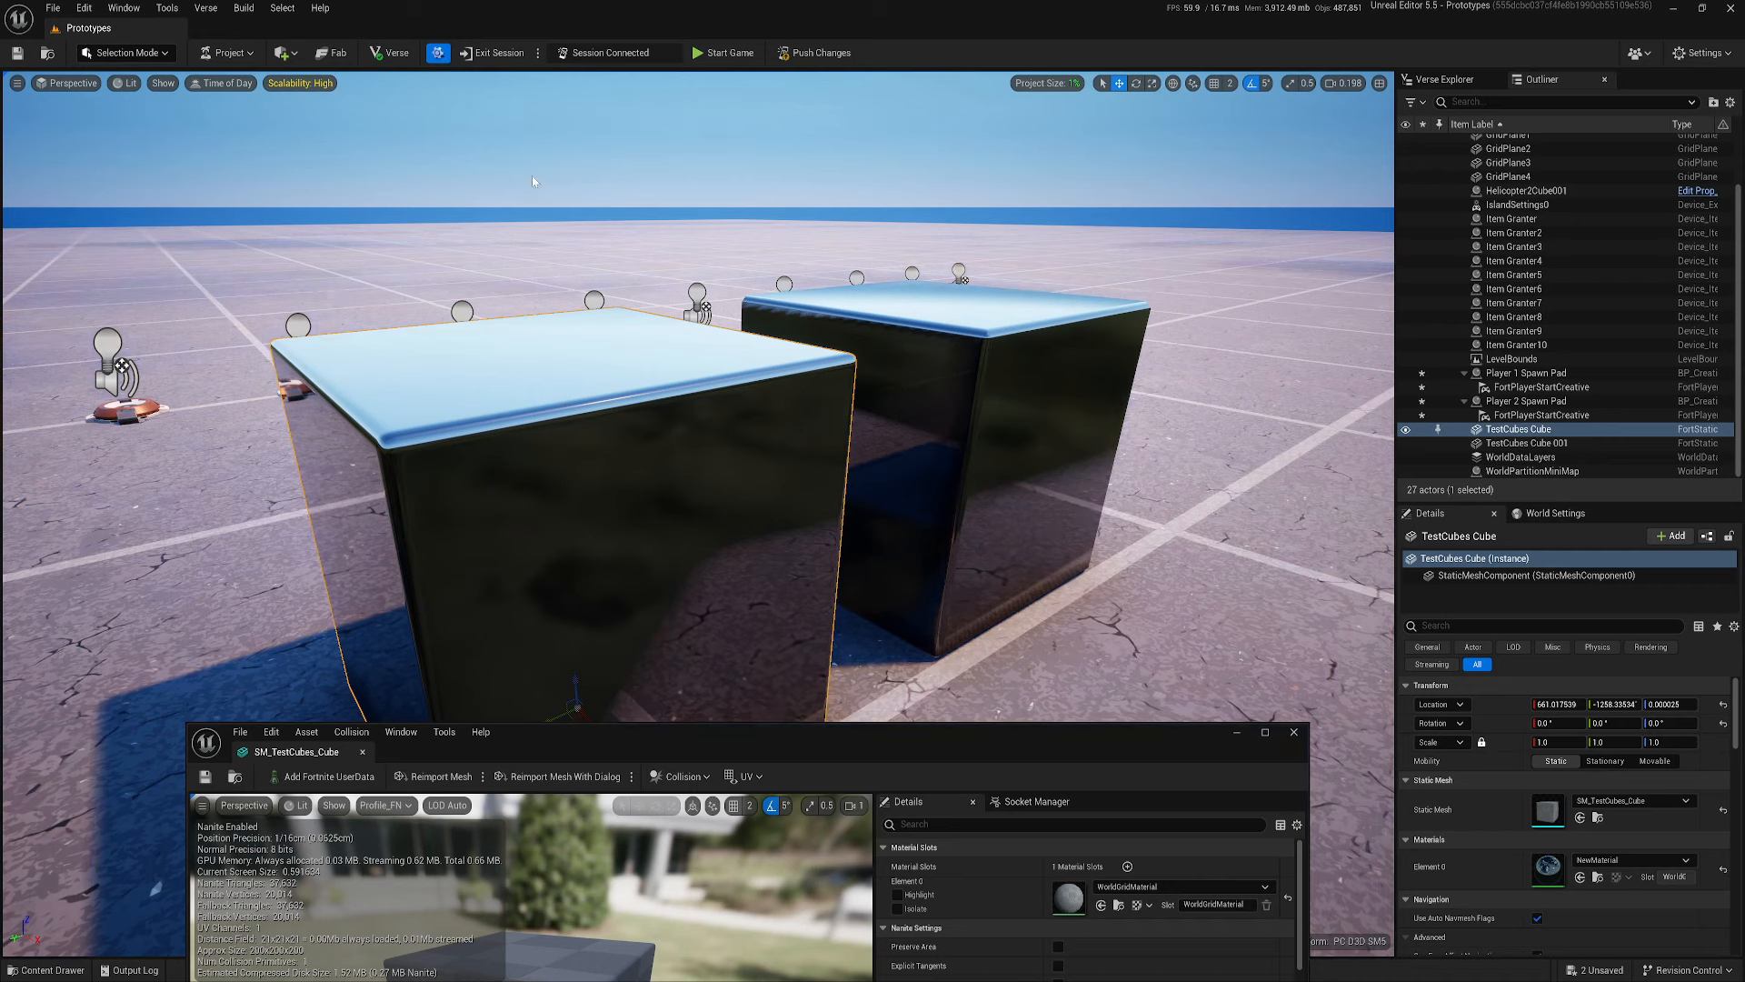
click(1703, 53)
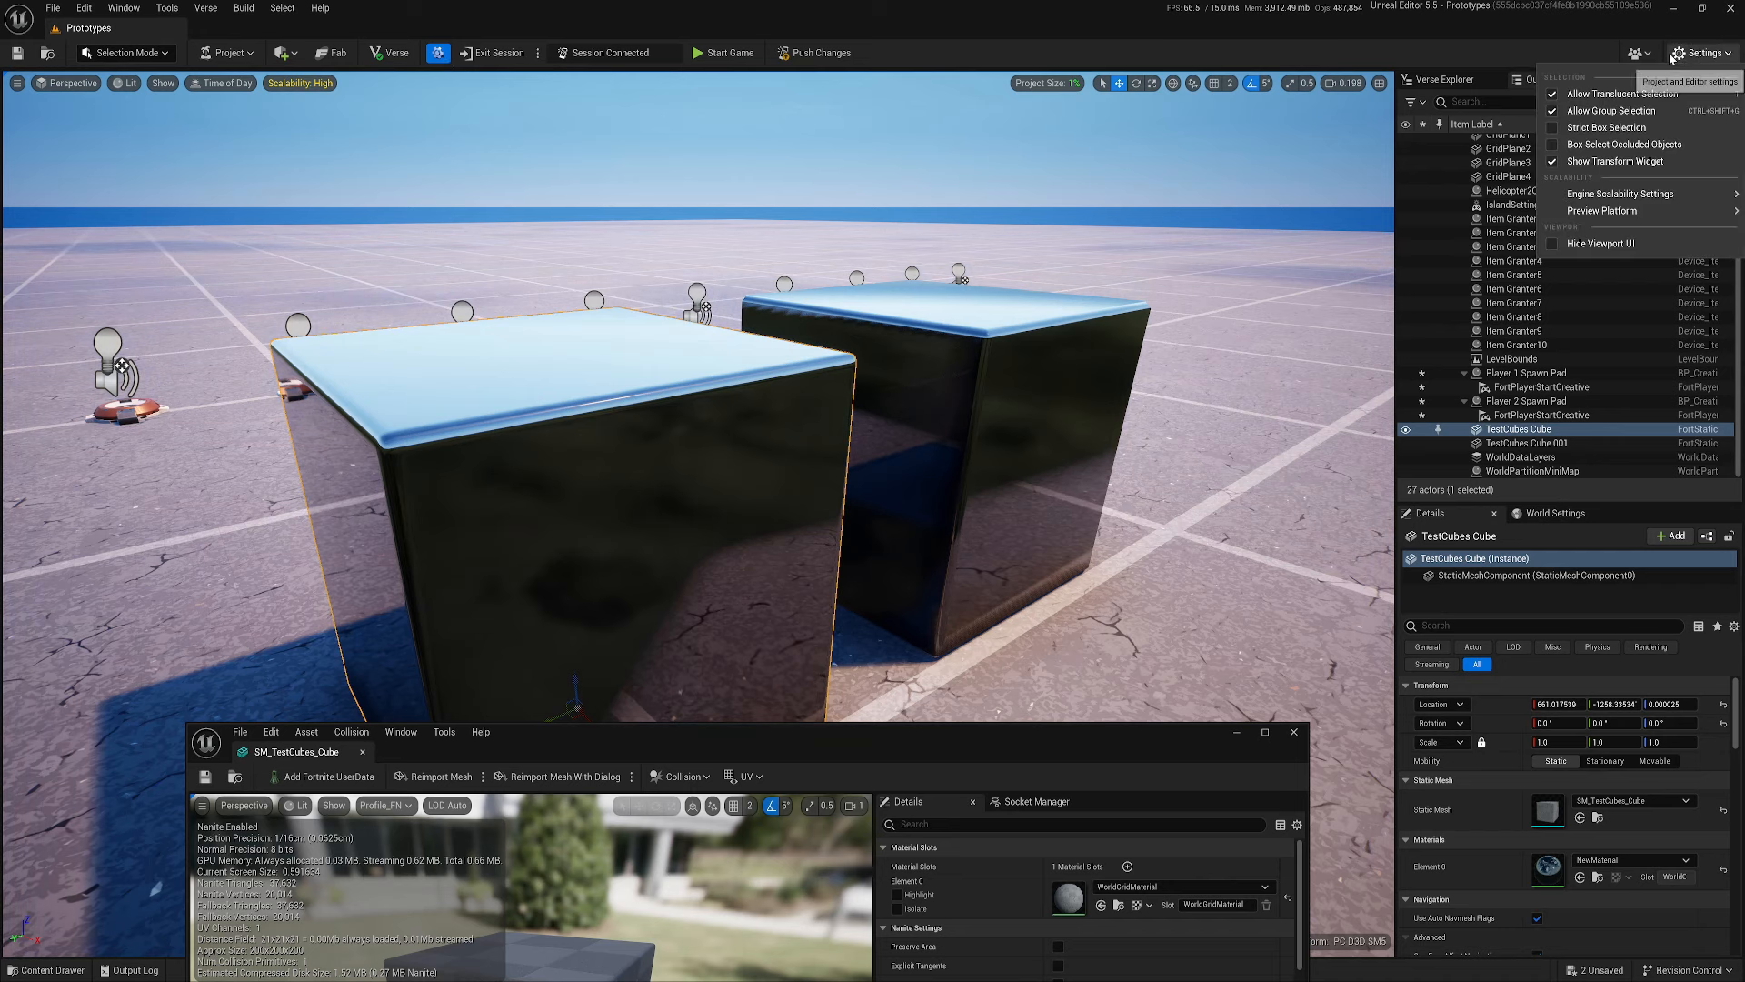
mouse_move(1600, 223)
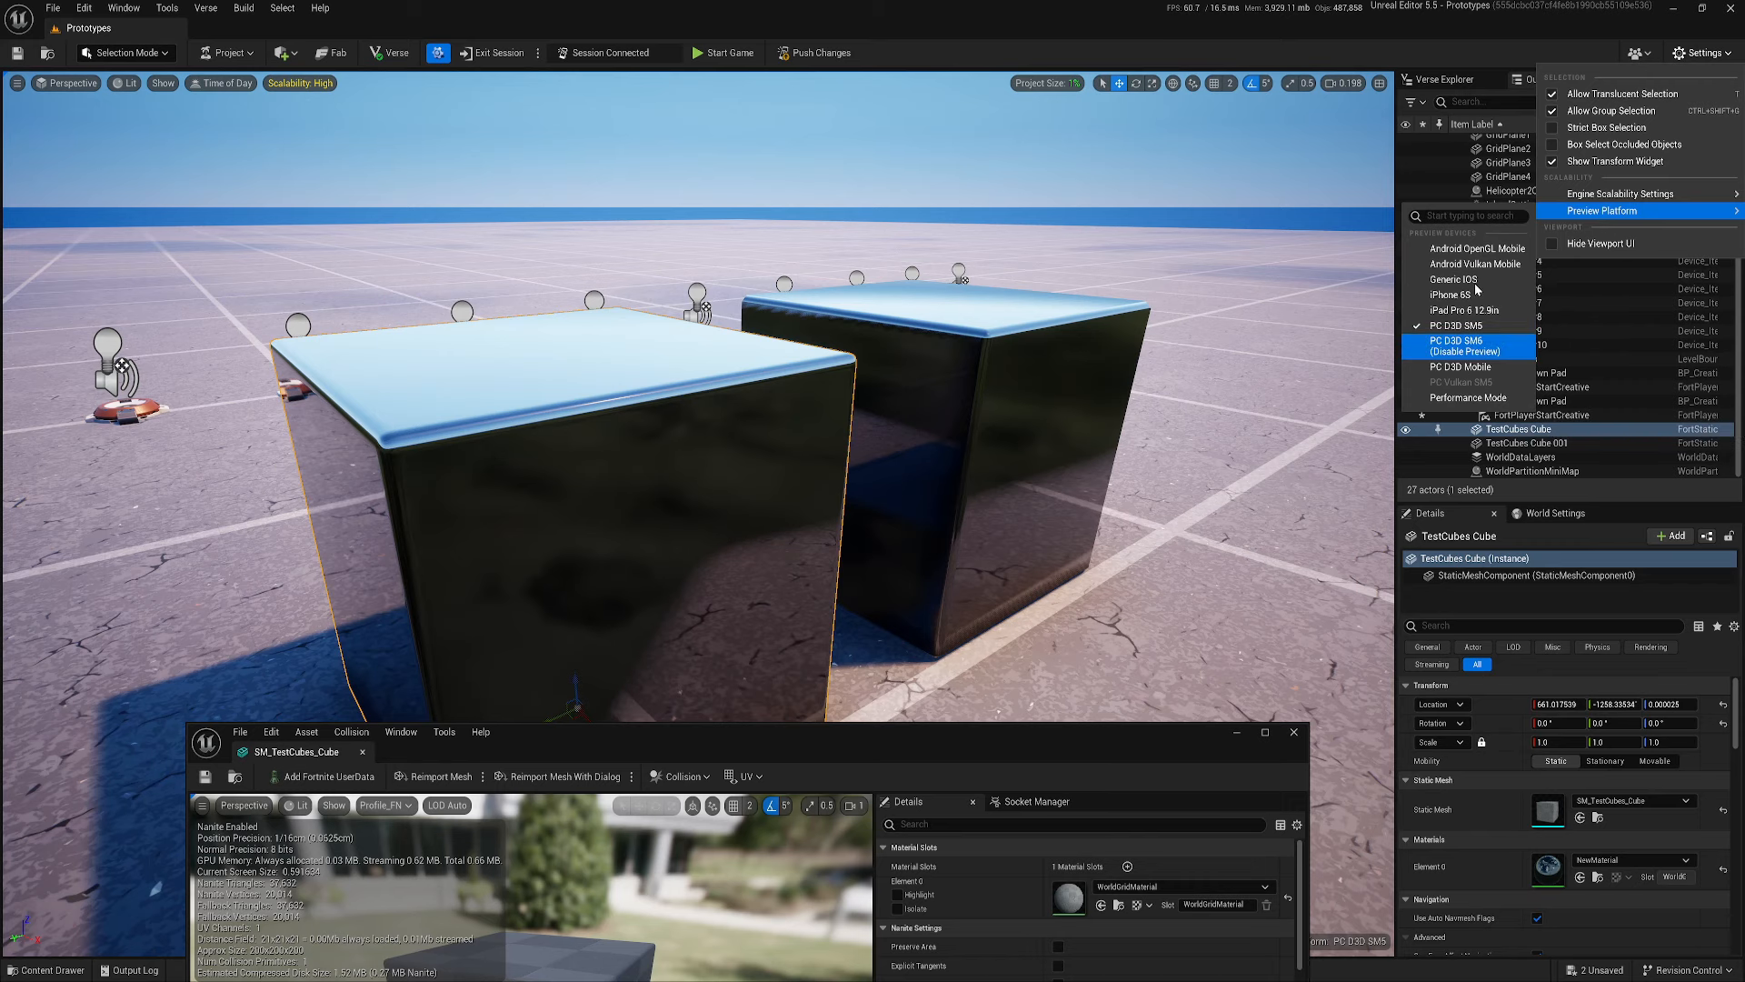
right_drag(831, 346, 851, 339)
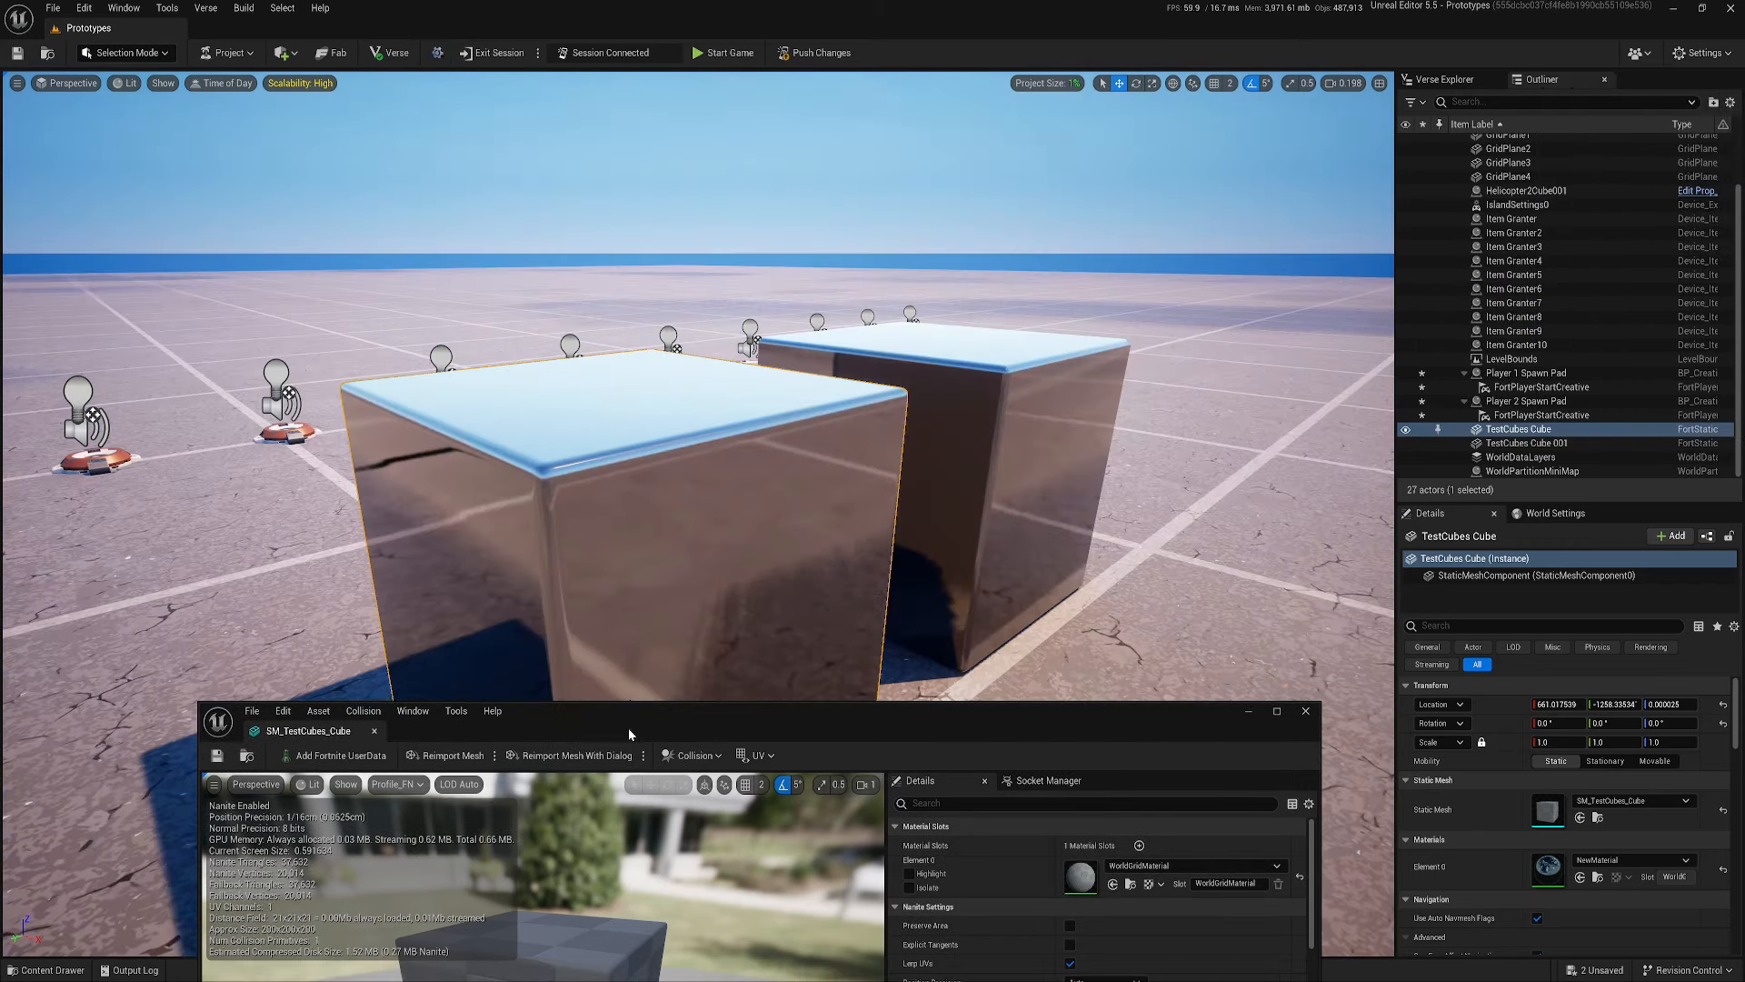
- In the maximized mesh editor, set the Nanite Fallback Target to Percent Triangles with a Fallback Triangle Percent of 50
drag(629, 727, 505, 2)
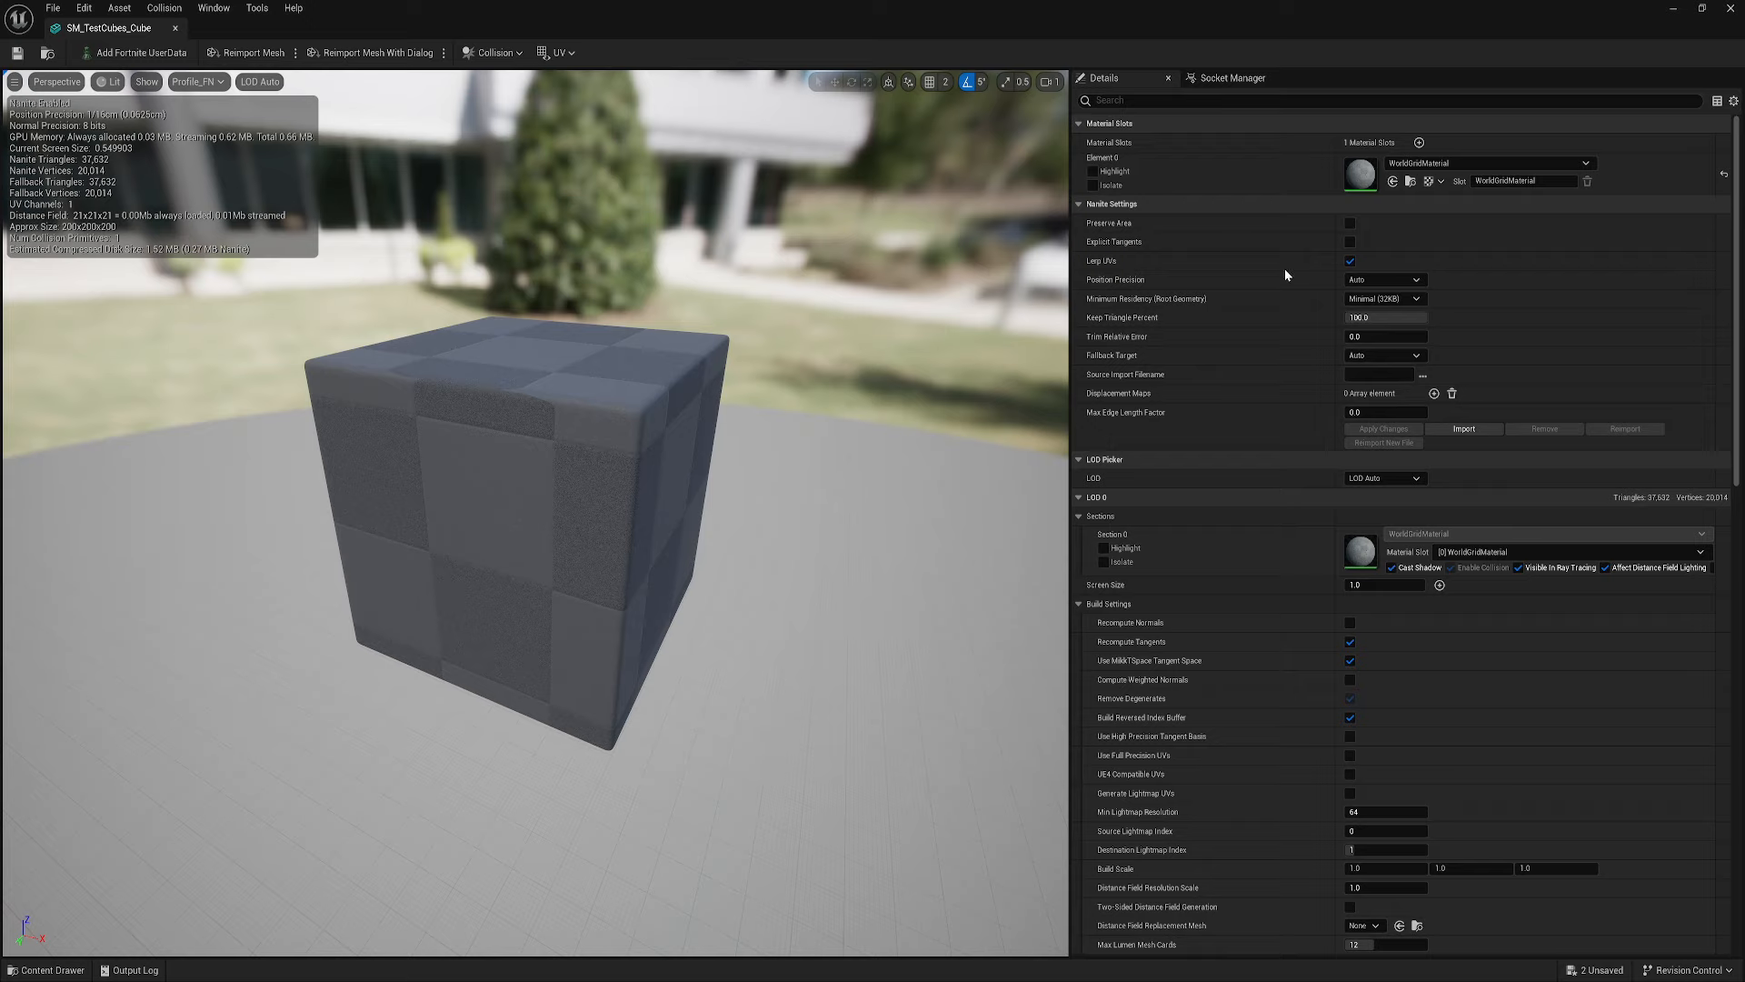
click(1398, 356)
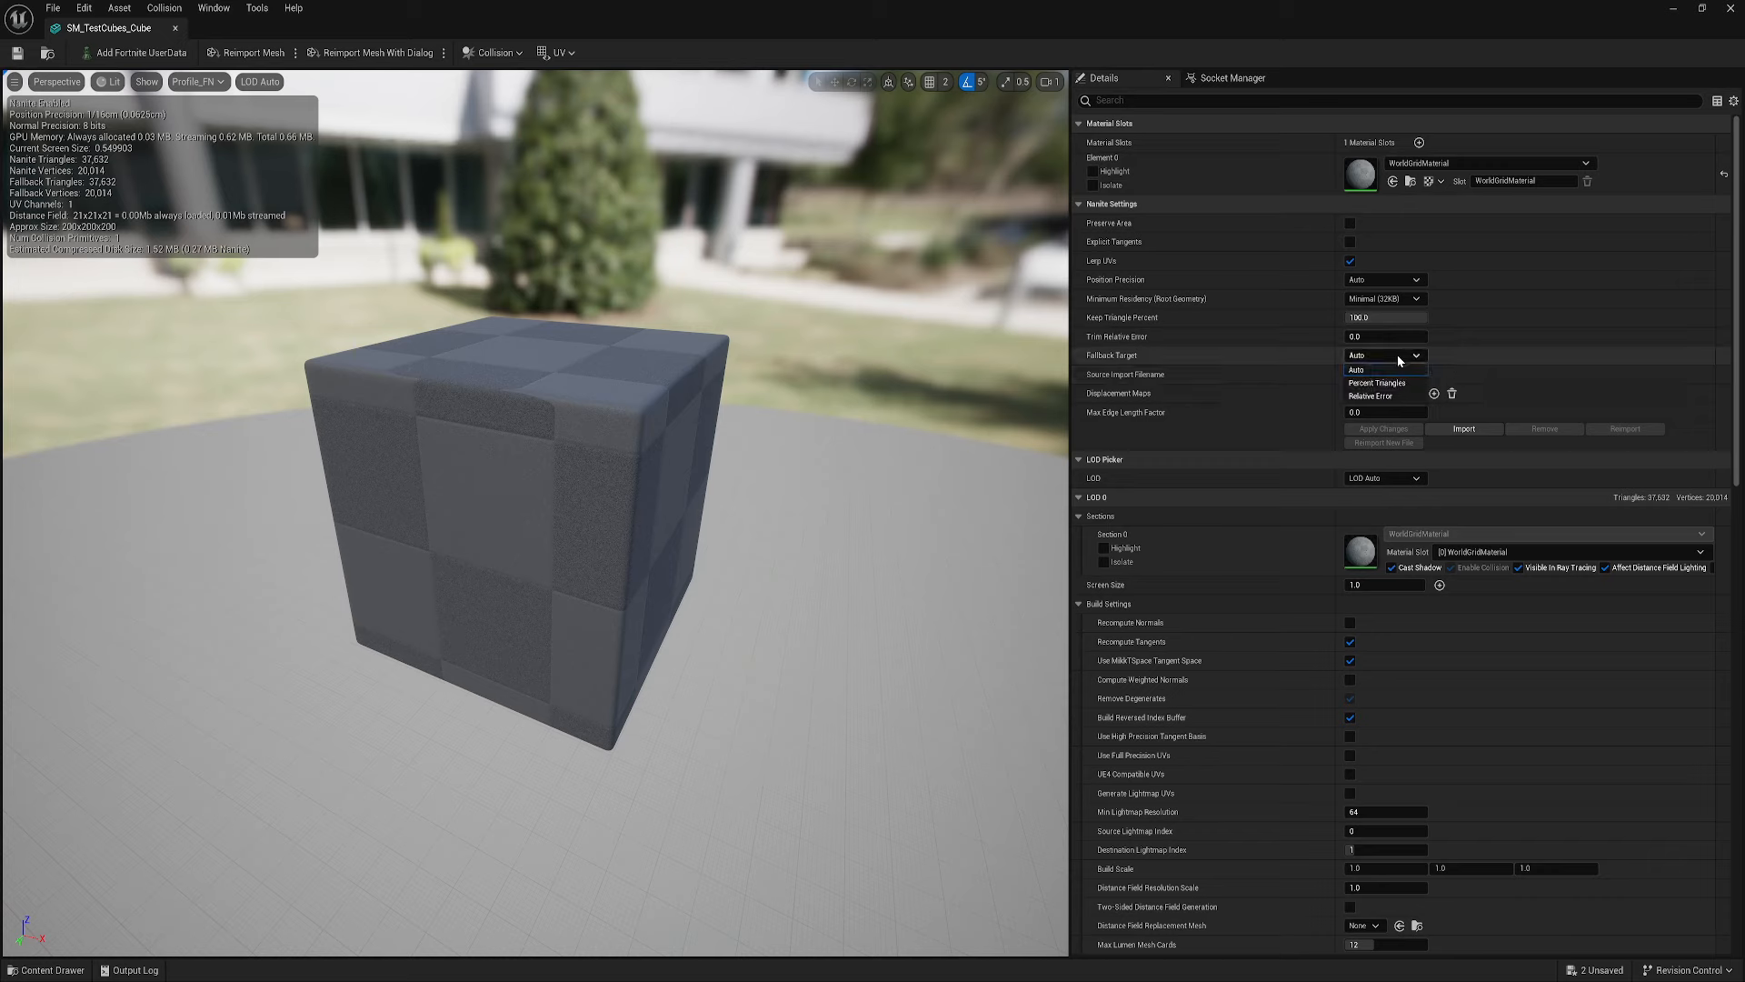
click(1377, 382)
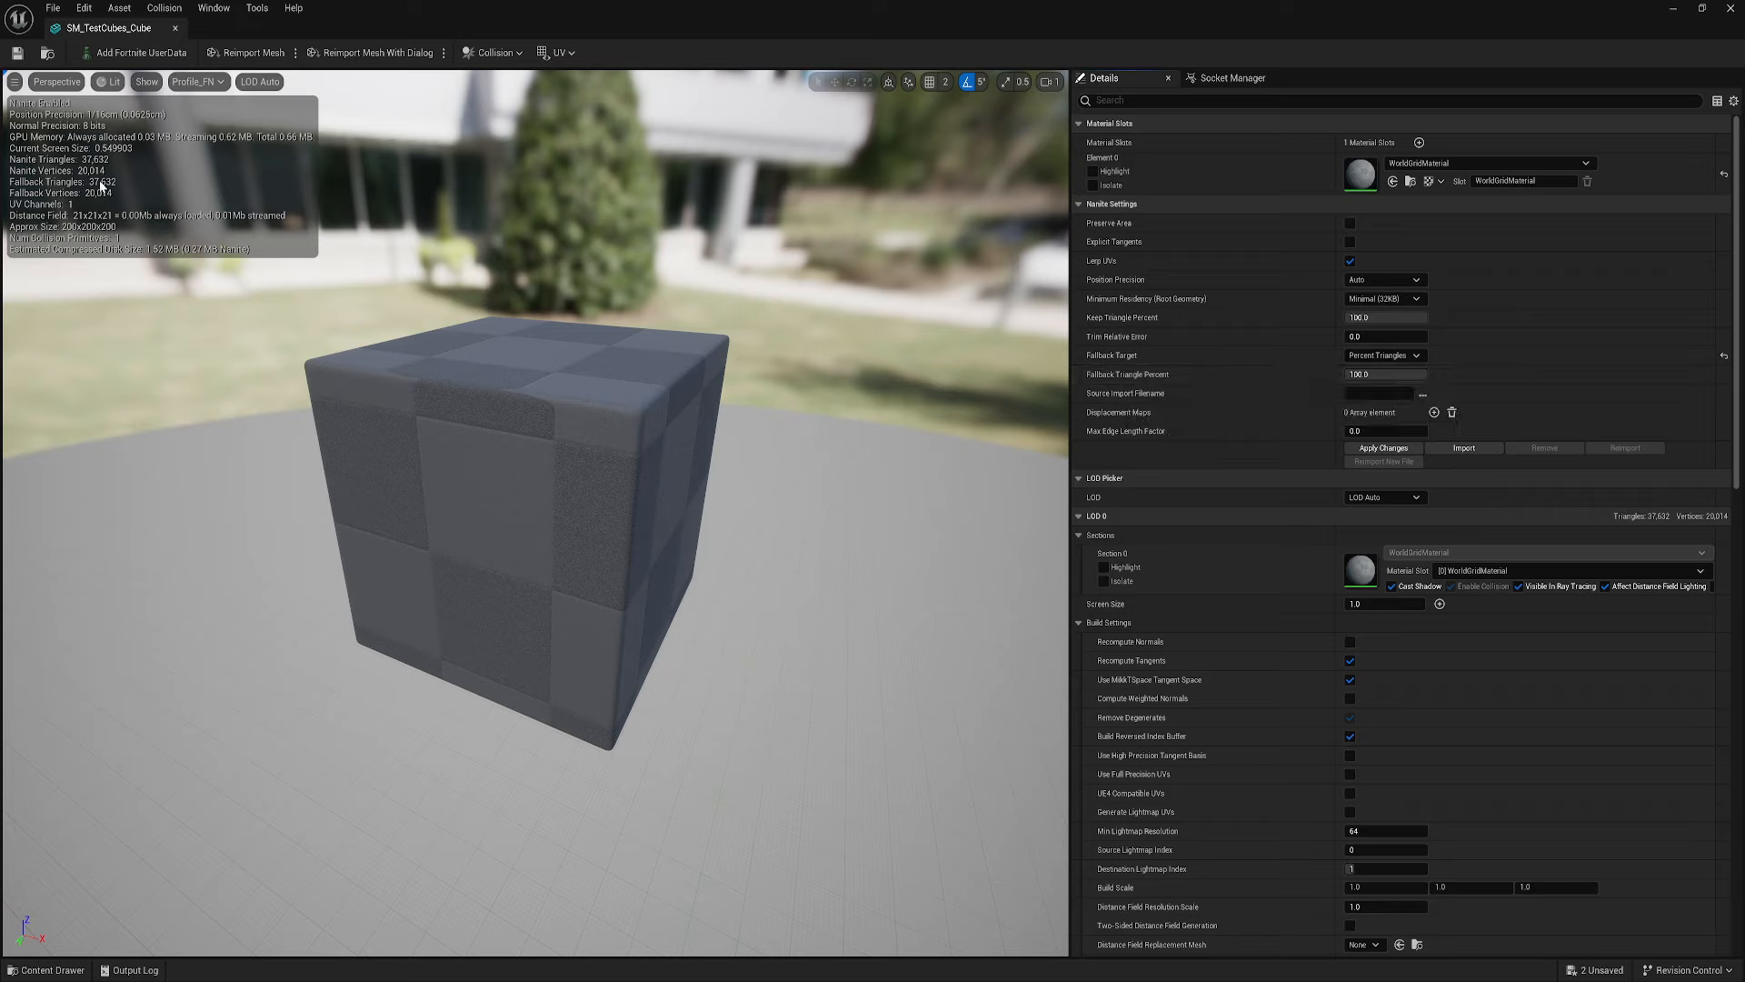
click(1374, 374)
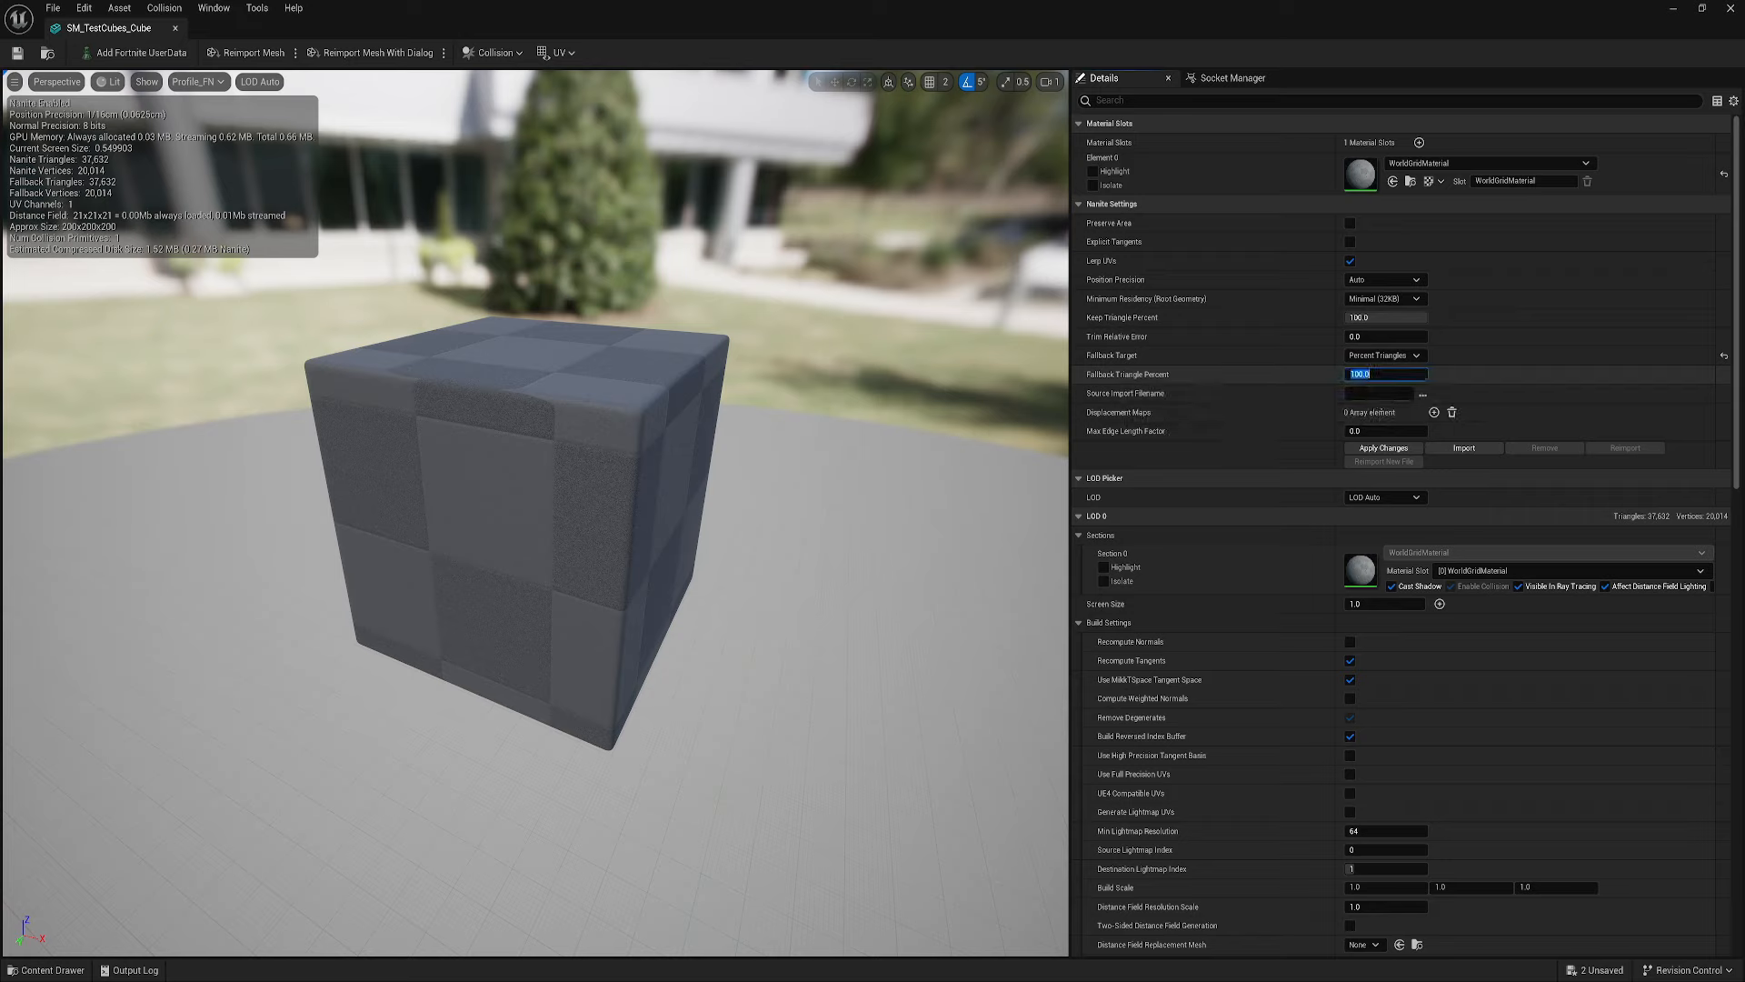
text(50)
- Set the Nanite Keep Triangle Percent to 50 and apply the changes to SM_TestCubes_Cube
click(1380, 319)
text(50)
key(Return)
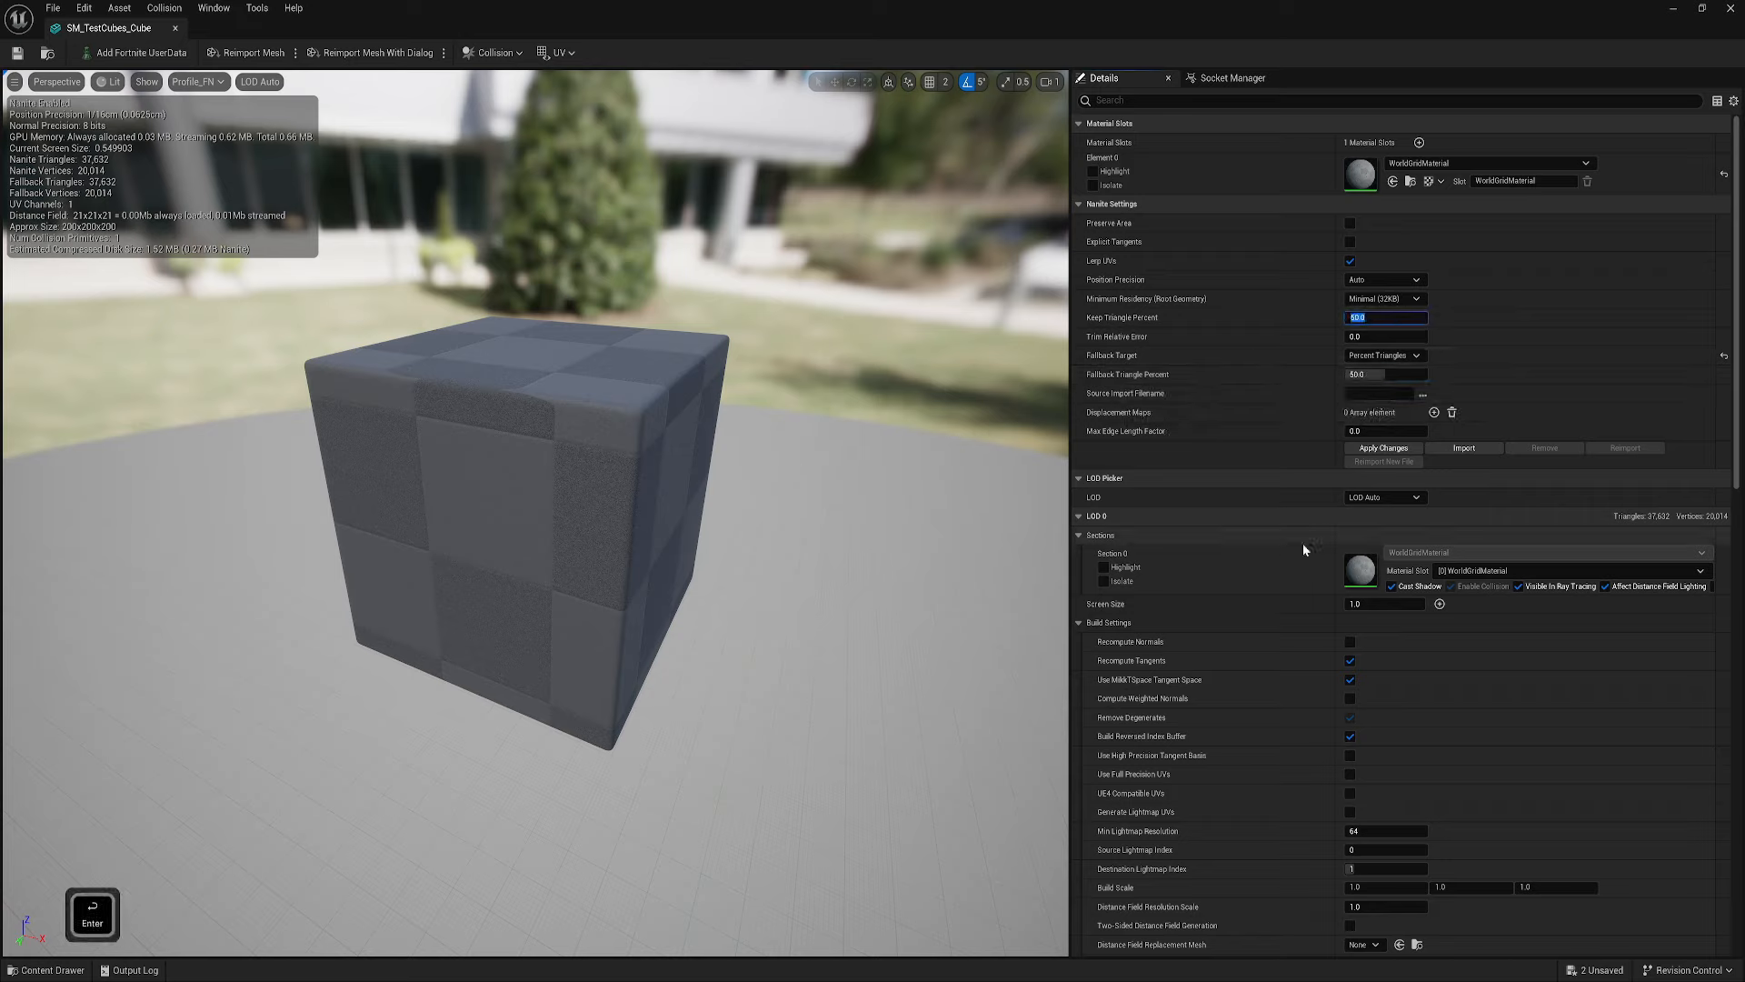
click(1373, 449)
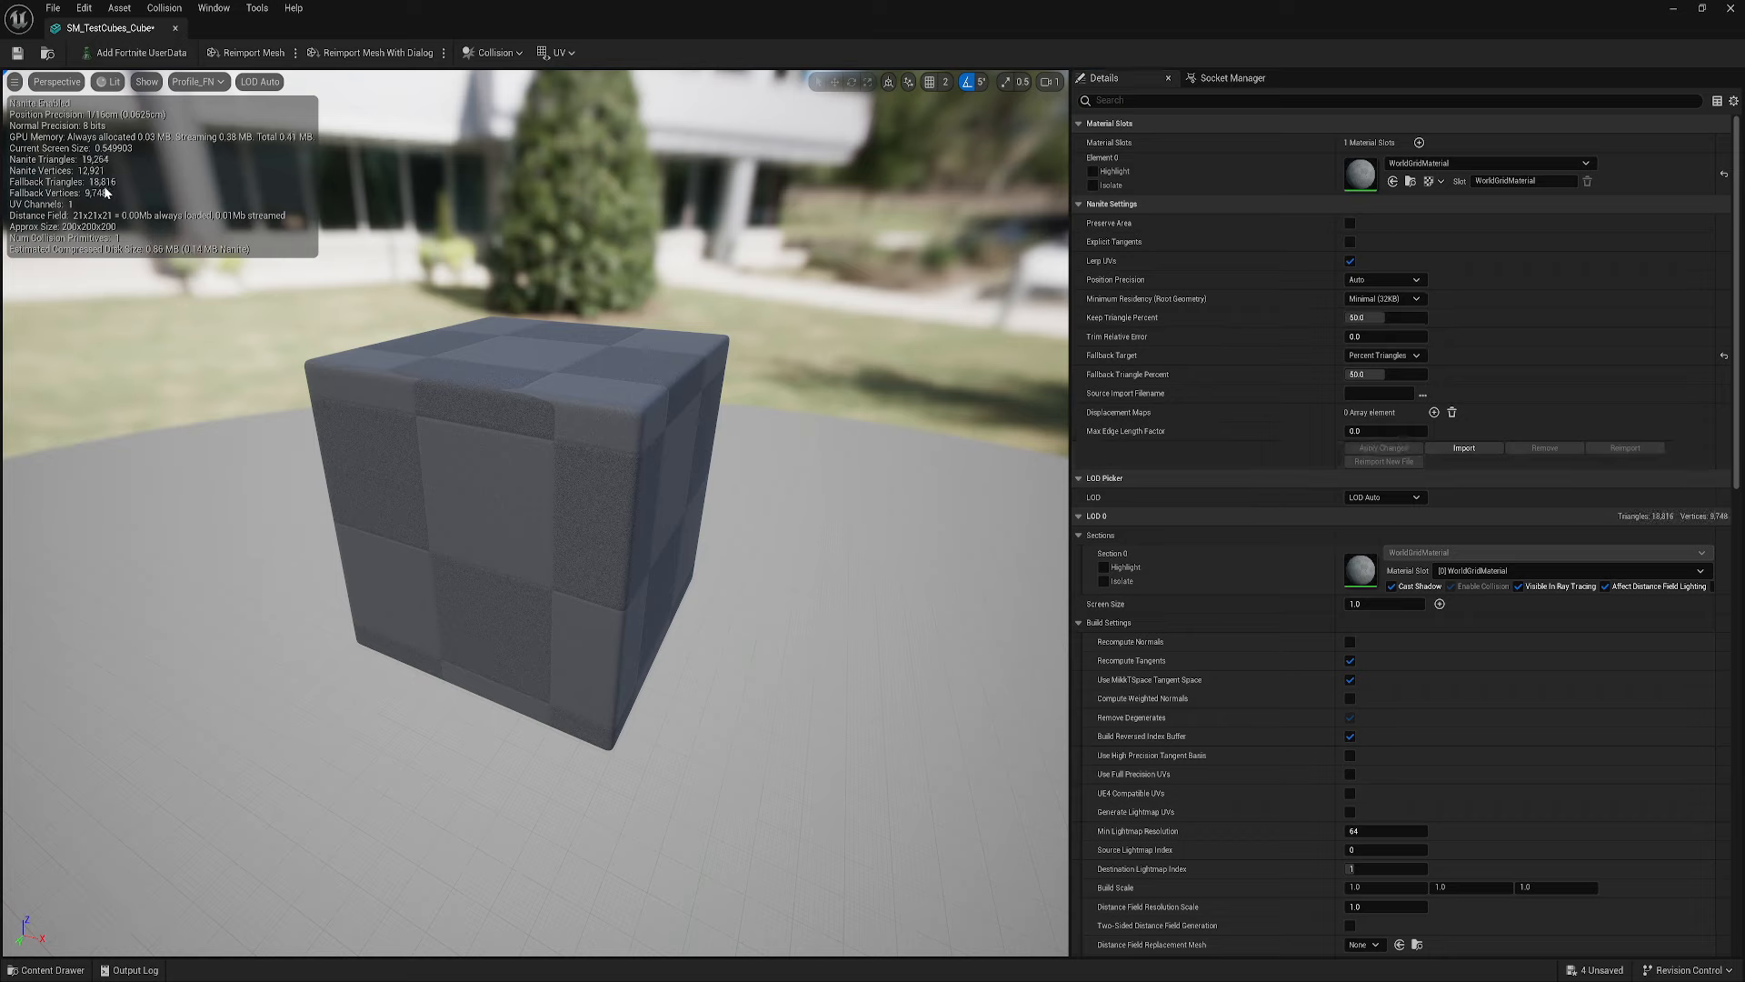
- Switch the mesh viewport to lit wireframe and turn on the display of the Nanite fallback mesh
click(108, 81)
click(149, 189)
right_drag(545, 509, 564, 491)
scroll(564, 491, down, 3)
click(192, 88)
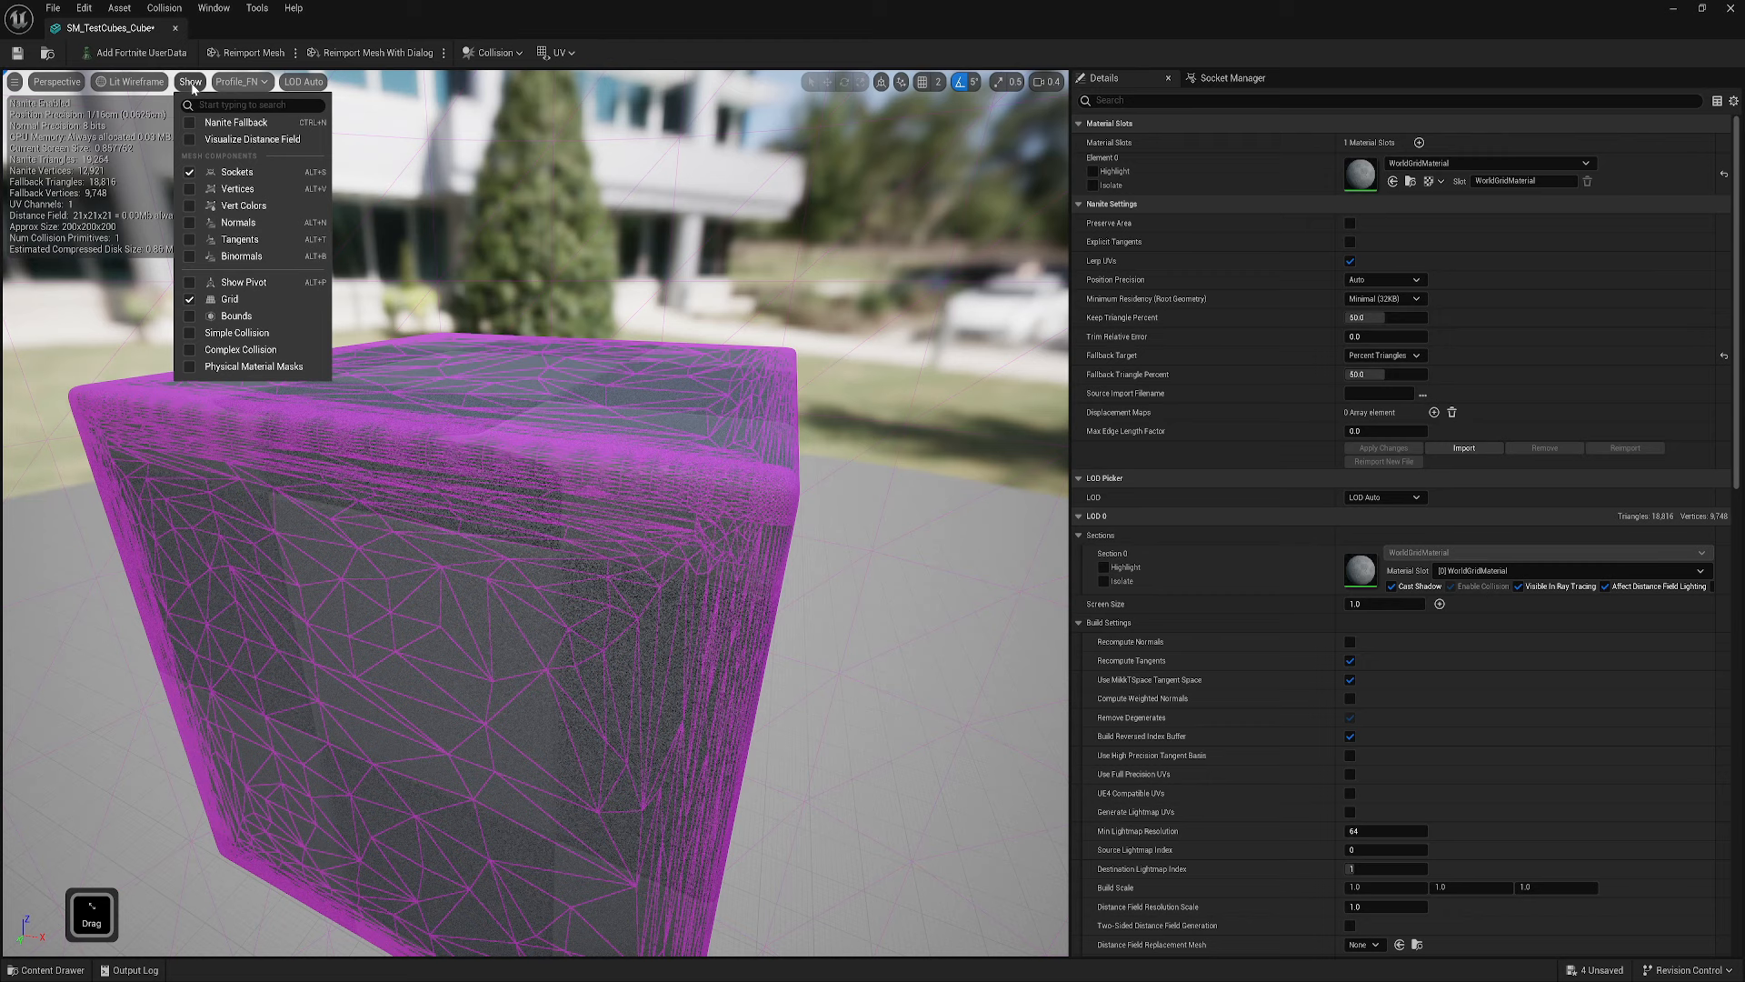
click(231, 123)
- Switch the viewport to plain wireframe and examine the cube's fallback triangles
key(s)
right_drag(511, 362, 530, 406)
key(w)
key(a)
key(q)
key(alt+2)
key(s)
- Open the preview scene settings and hide the environment and floor around the cube
click(214, 8)
click(284, 130)
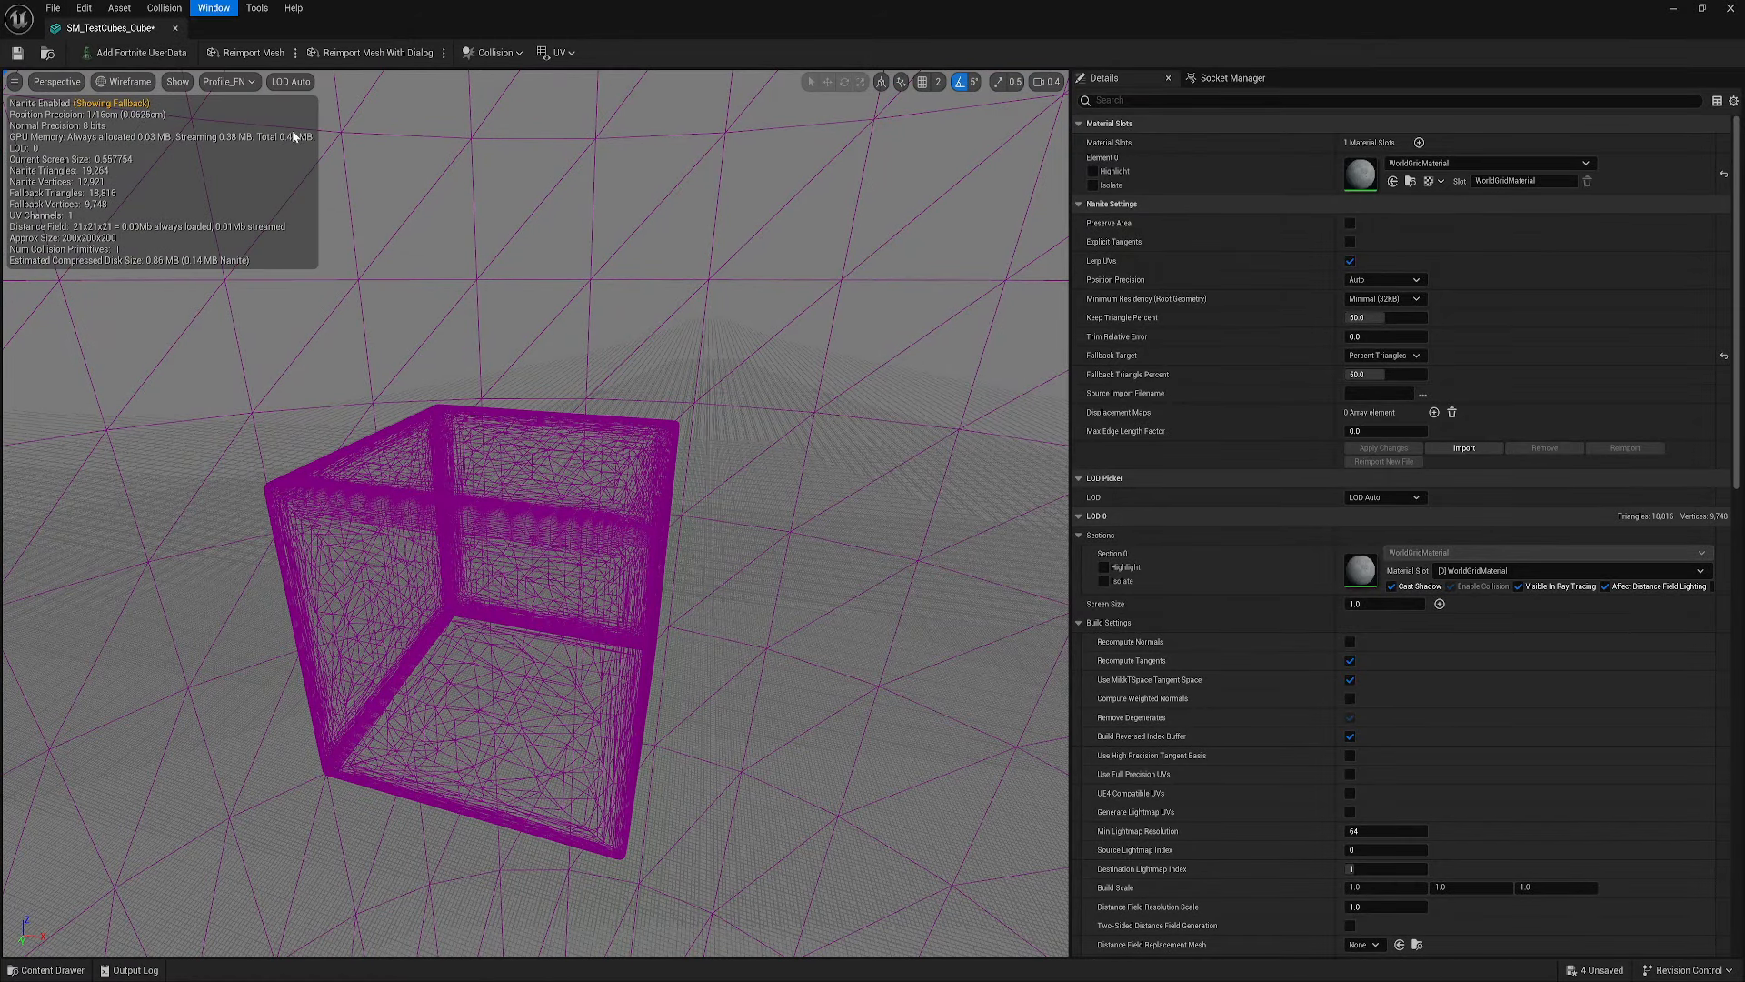
click(1114, 608)
scroll(1040, 571, down, 4)
click(1499, 289)
- Set both the Fallback Triangle Percent and the Keep Triangle Percent to 100 and apply the changes
right_drag(564, 509, 564, 473)
key(s)
click(1384, 375)
click(1375, 318)
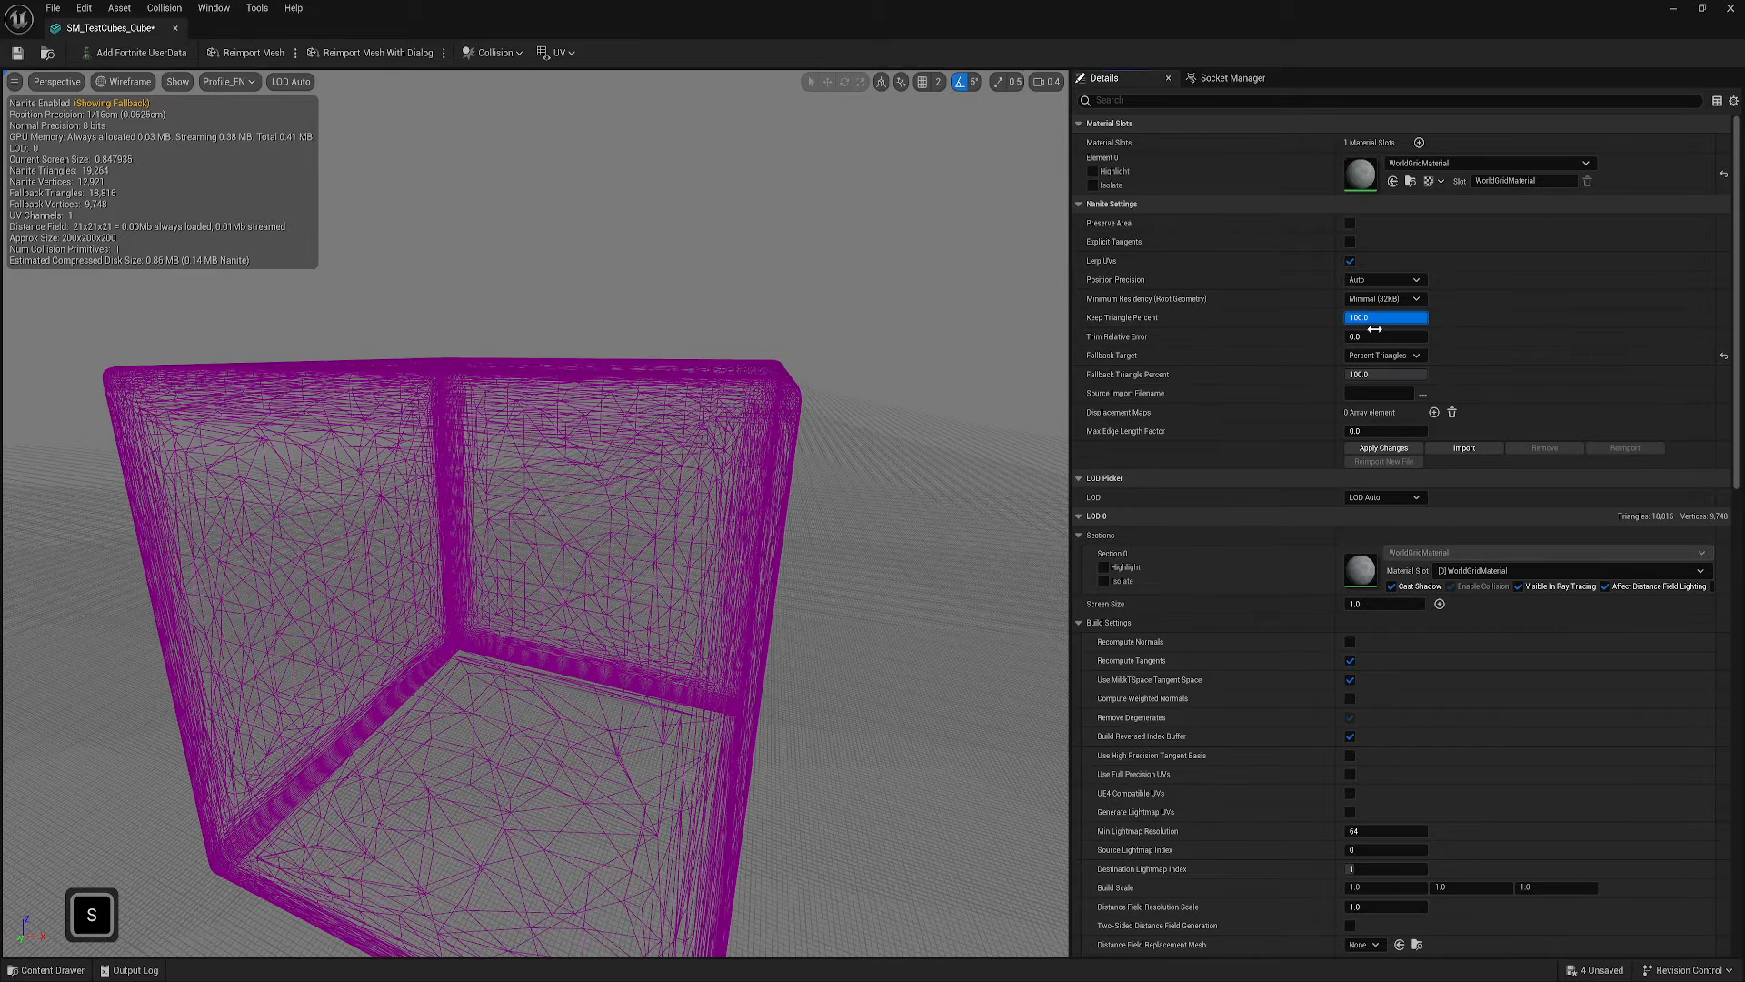
click(1384, 448)
- Examine the cube's full-density wireframe from several sides and distances
key(e)
right_drag(635, 547, 537, 573)
key(a)
key(w)
key(s)
key(w)
key(s)
key(w)
key(d)
key(e)
key(w)
key(a)
key(s)
key(w)
key(q)
key(s)
key(s)
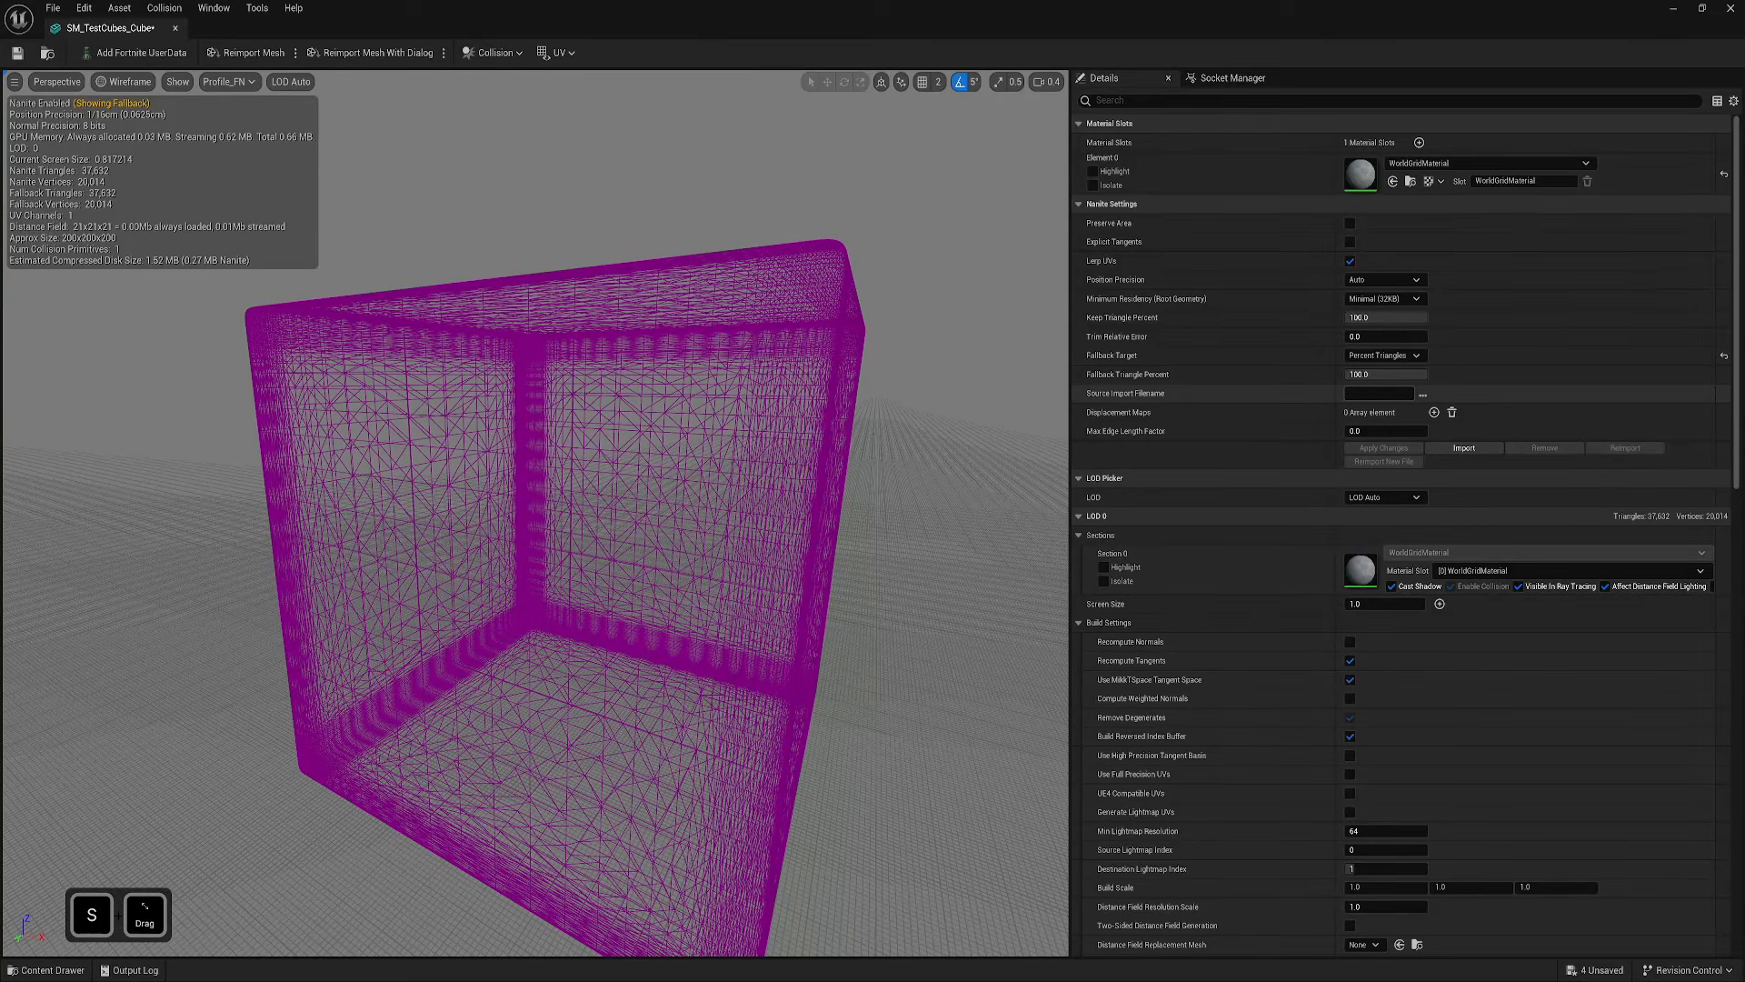
- Set both the Fallback Triangle Percent and the Keep Triangle Percent to 25 and apply the changes
click(1383, 374)
text(25)
key(Return)
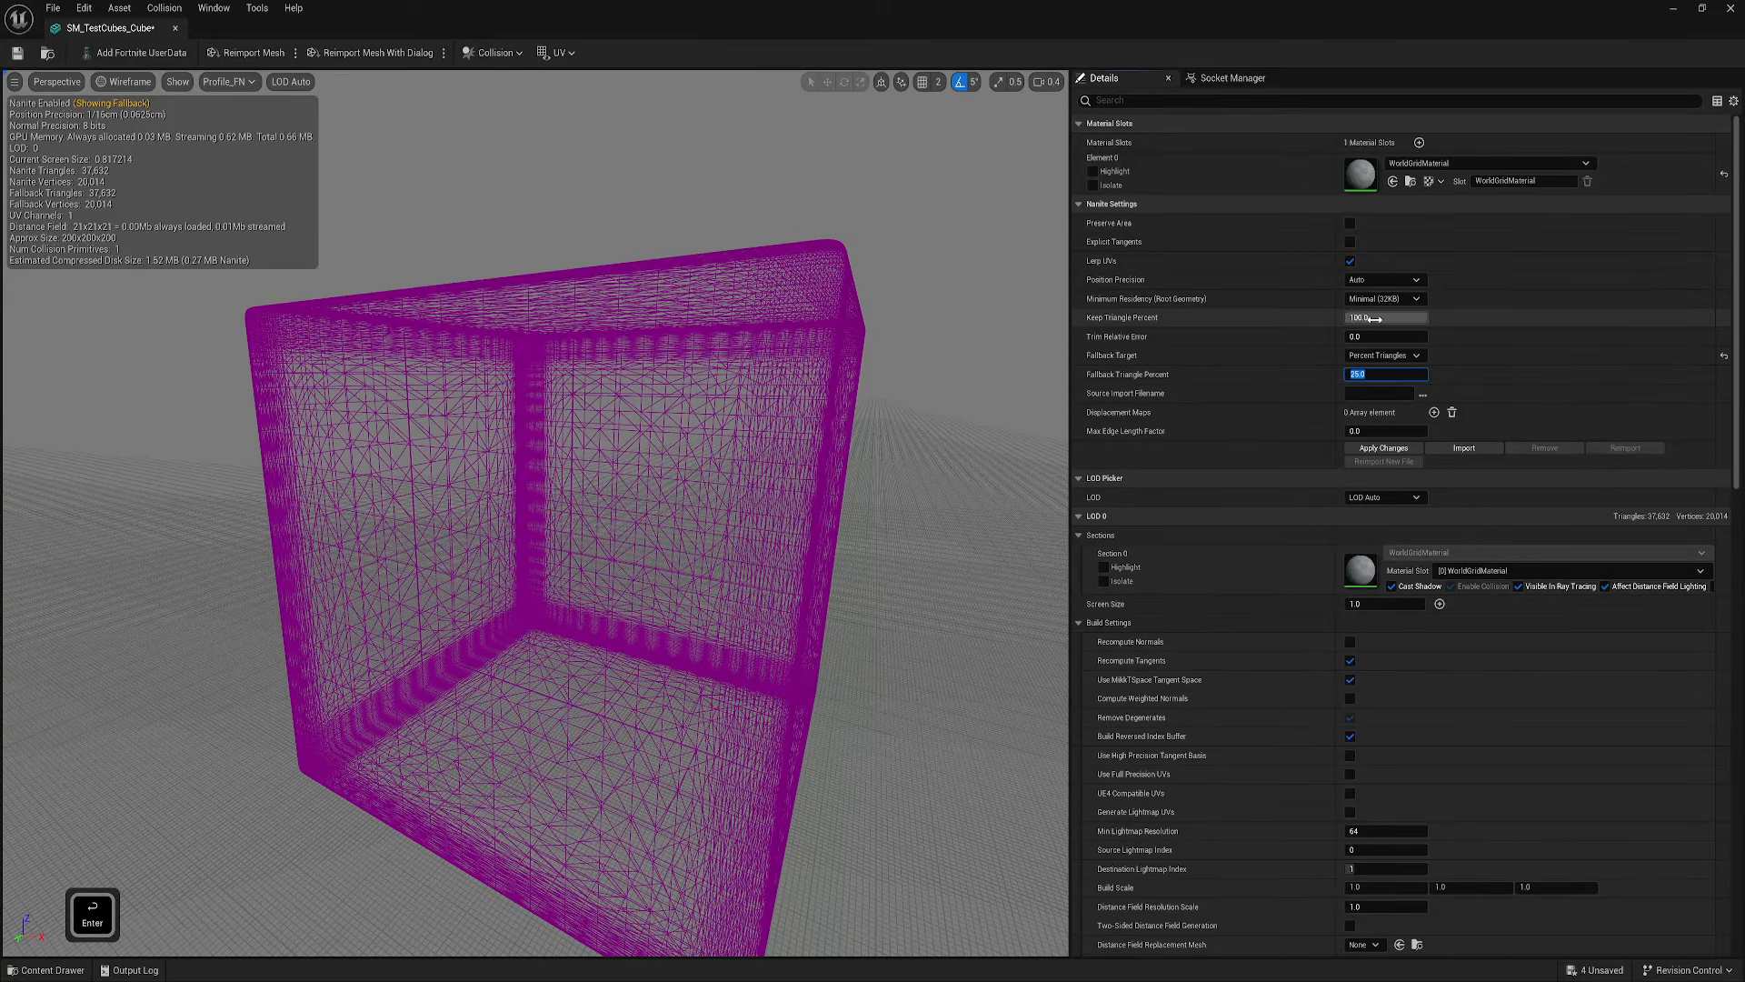
click(1375, 319)
text(25)
key(Return)
click(1383, 447)
- Examine the reduced wireframe, then switch to lit view and check the cube's rounded edges for visible degradation
right_drag(772, 473, 909, 486)
key(a)
key(e)
key(d)
key(w)
key(q)
right_drag(674, 588, 673, 587)
key(alt+4)
key(a)
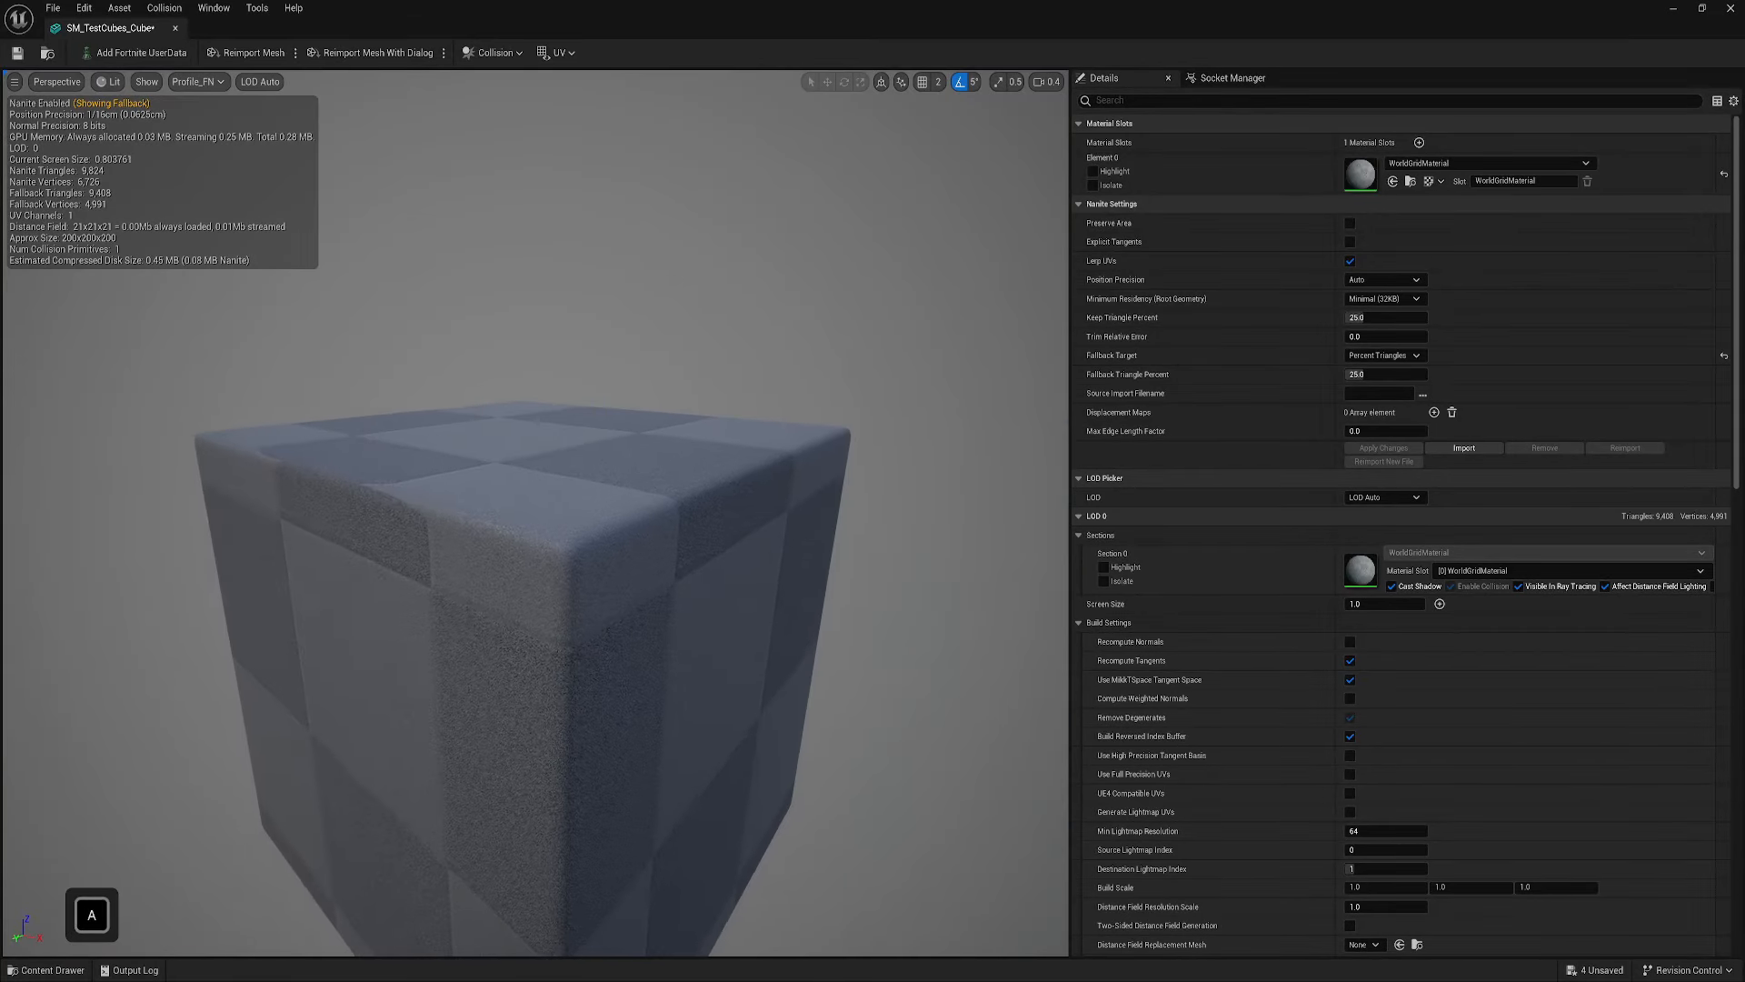
key(s)
key(d)
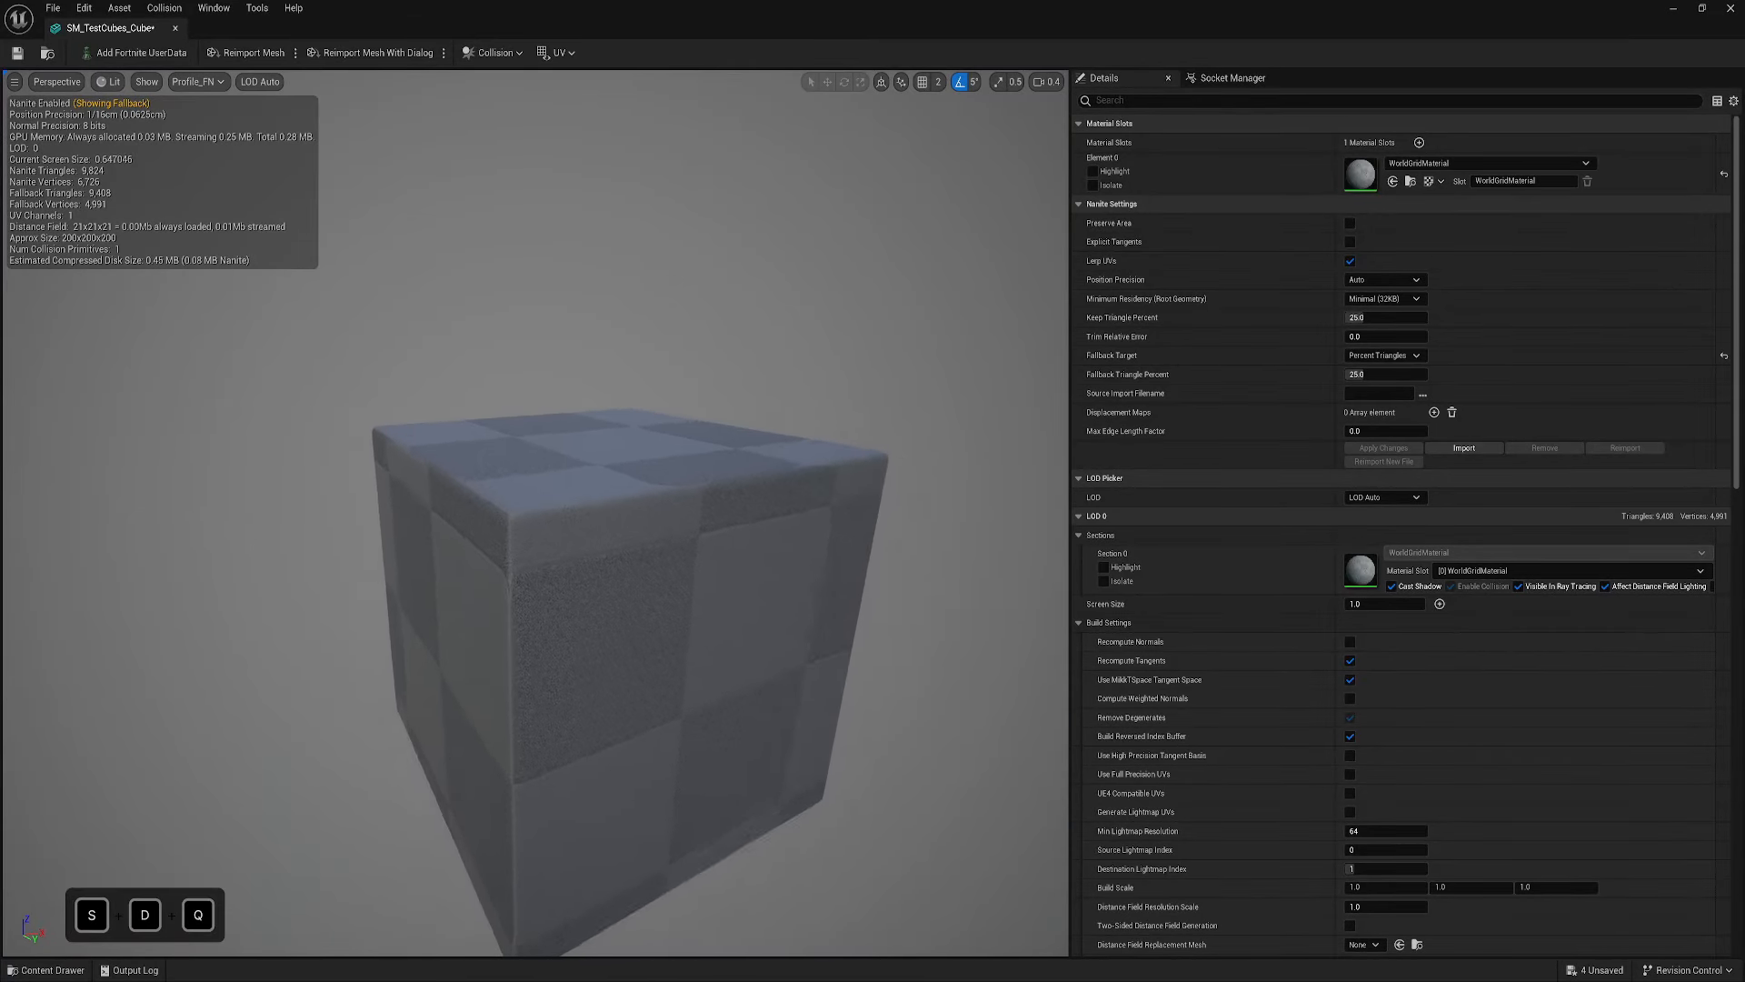
key(q)
key(e)
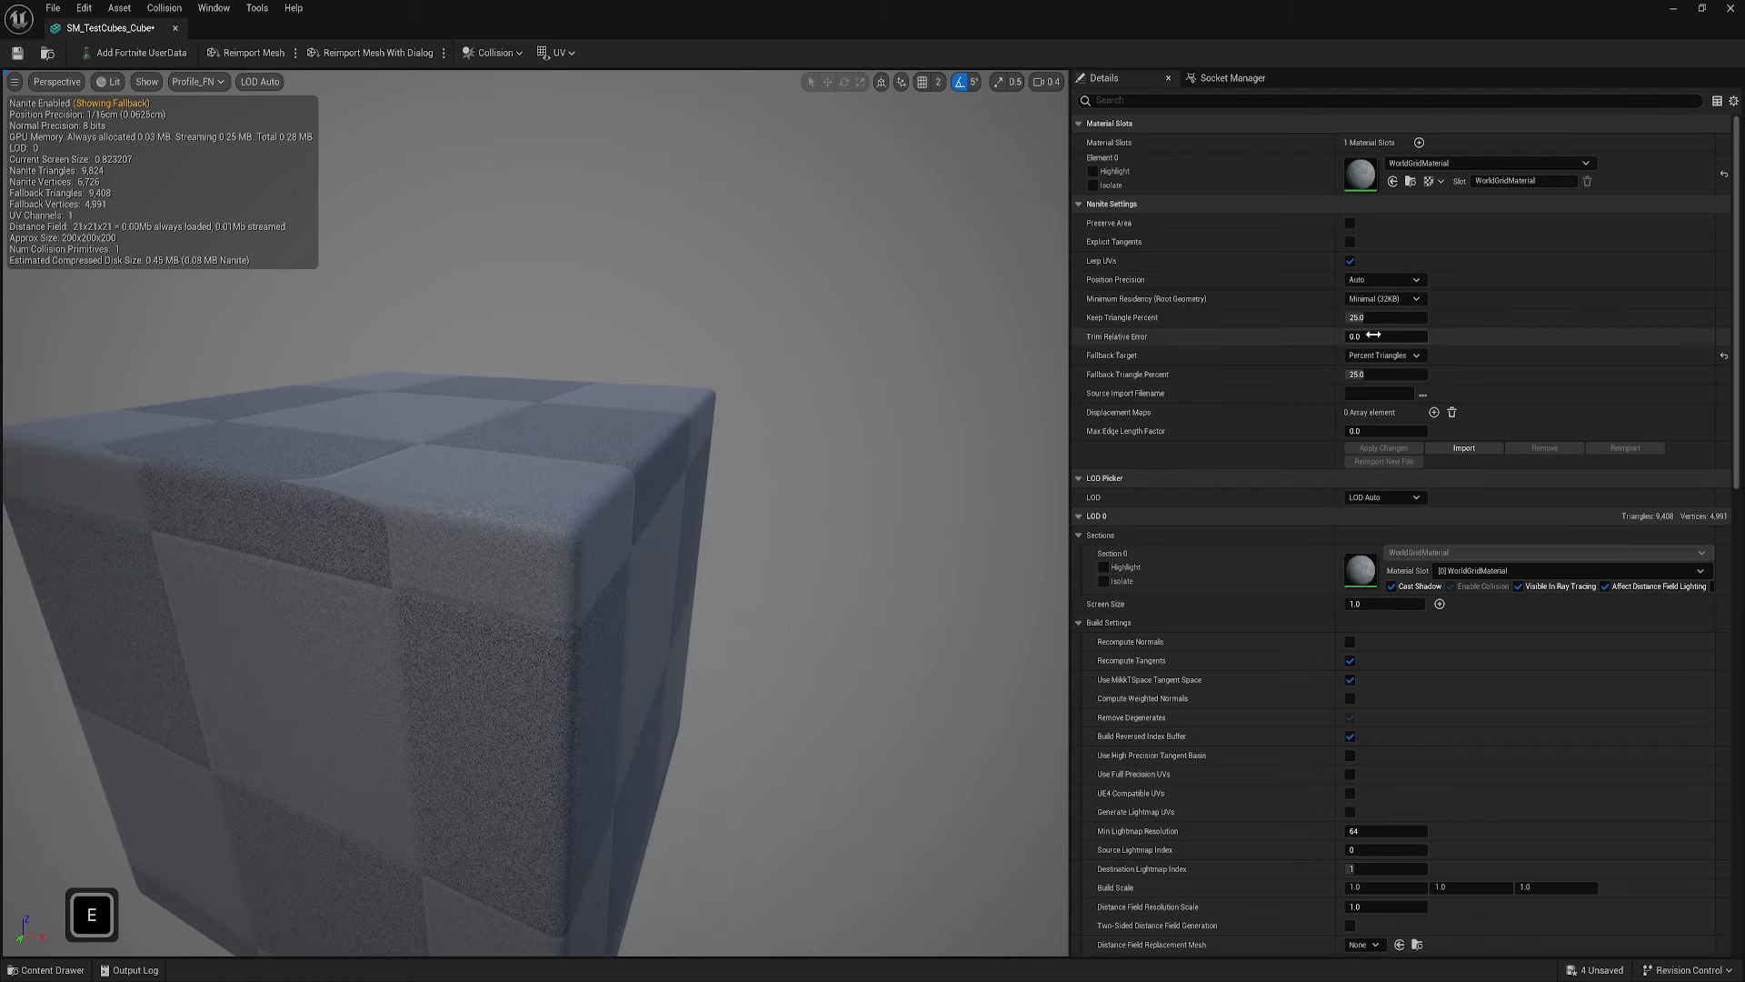
- Set both the Keep Triangle Percent and the Fallback Triangle Percent to 15 and apply the changes
click(1380, 320)
text(15)
key(Return)
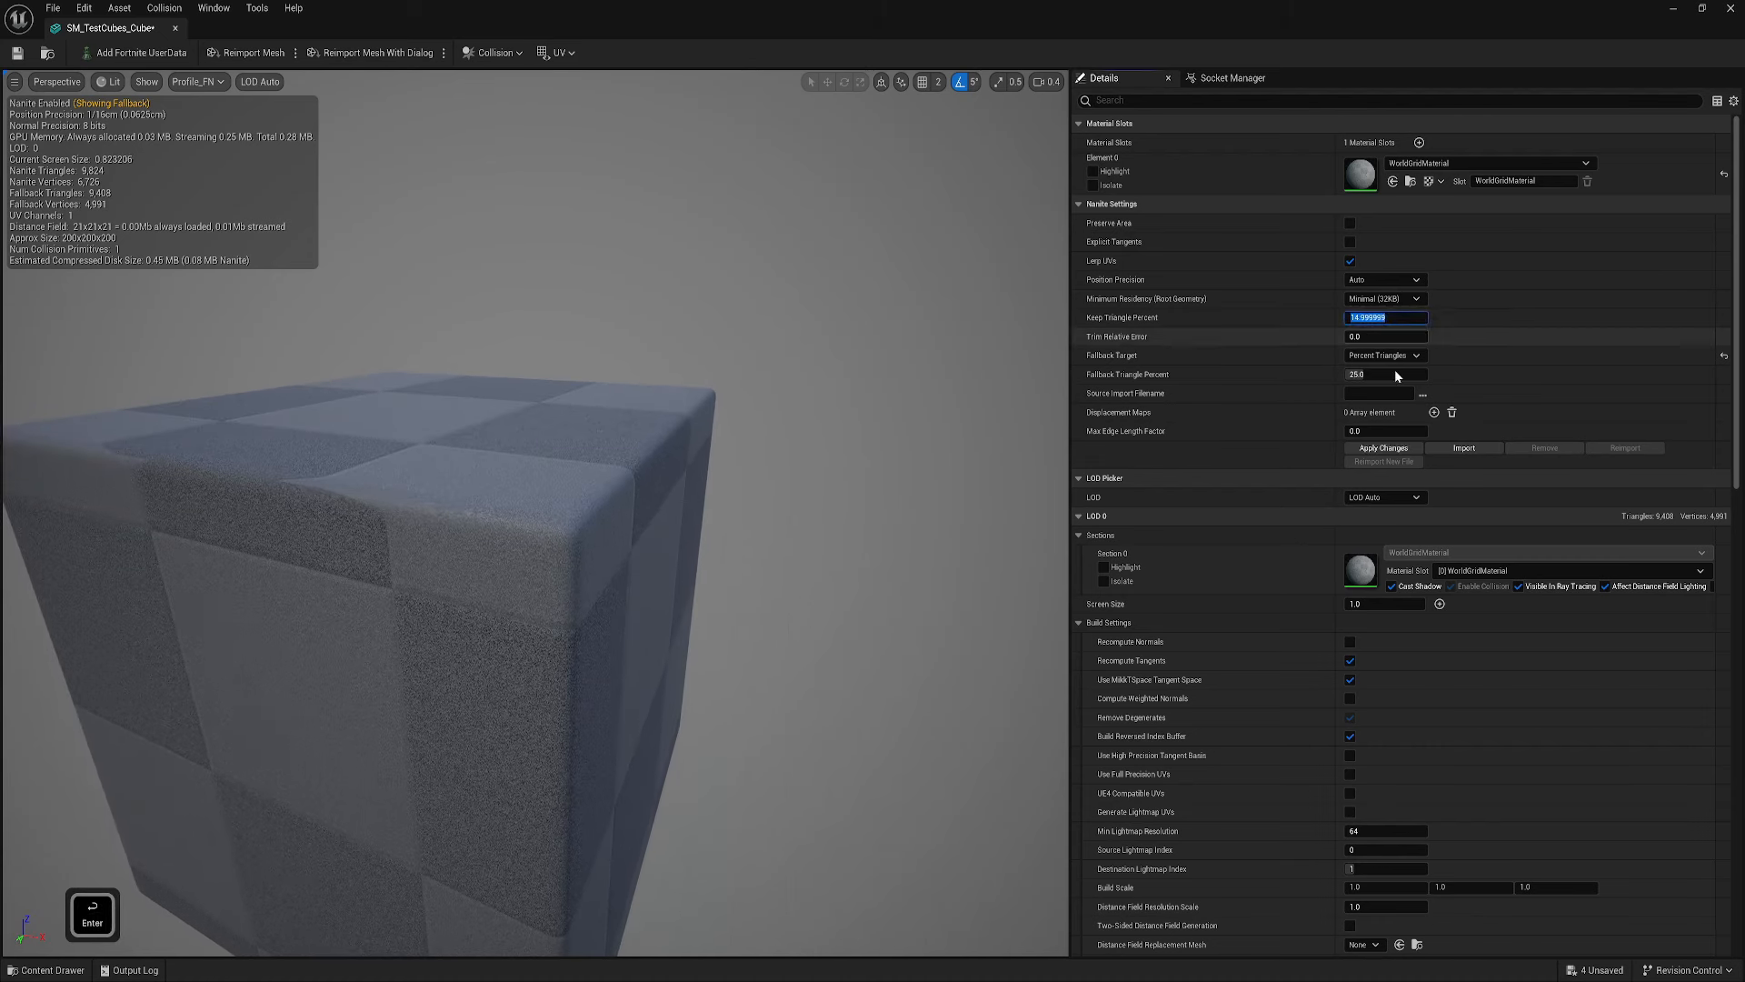
click(1395, 371)
text(15)
key(Return)
click(1381, 447)
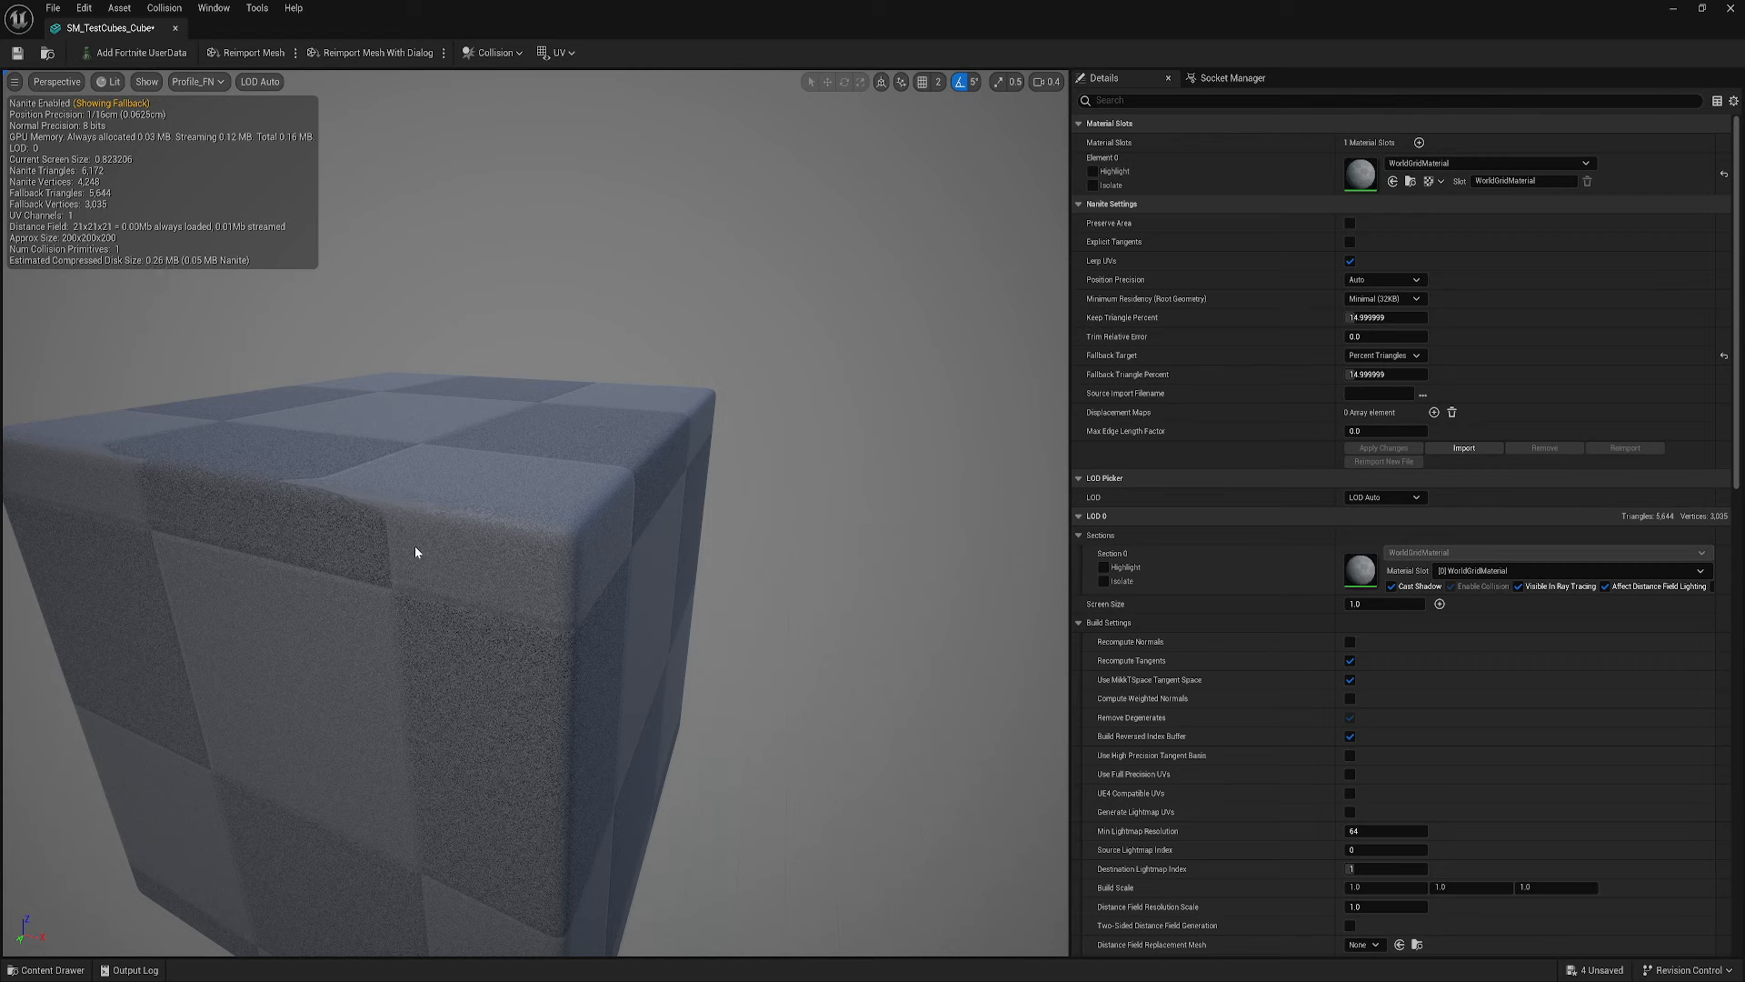
- Reduce the Keep Triangle Percent and the Fallback Triangle Percent to 5 each and apply the changes
click(1383, 318)
text(5)
click(1383, 374)
text(5)
click(1384, 448)
- Inspect the lit cube's faces and bevelled edges from several angles at the reduced triangle percentage
right_drag(598, 455, 536, 454)
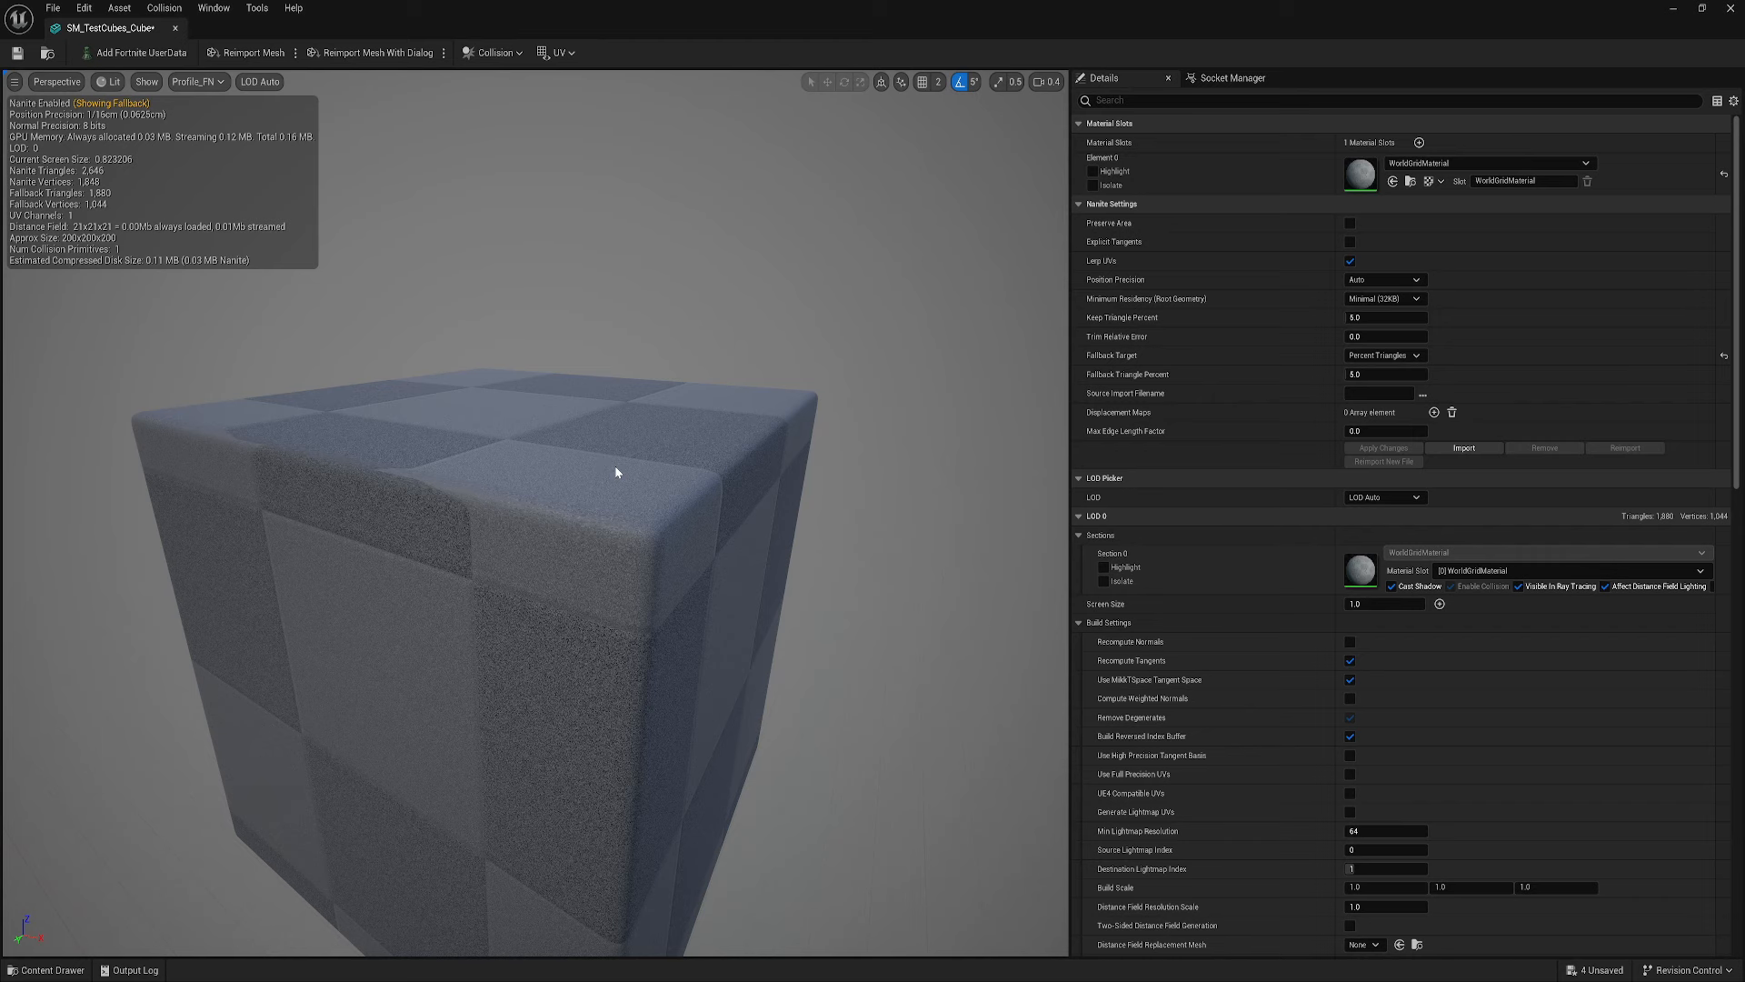
key(a)
right_drag(493, 747, 518, 718)
key(d)
key(s)
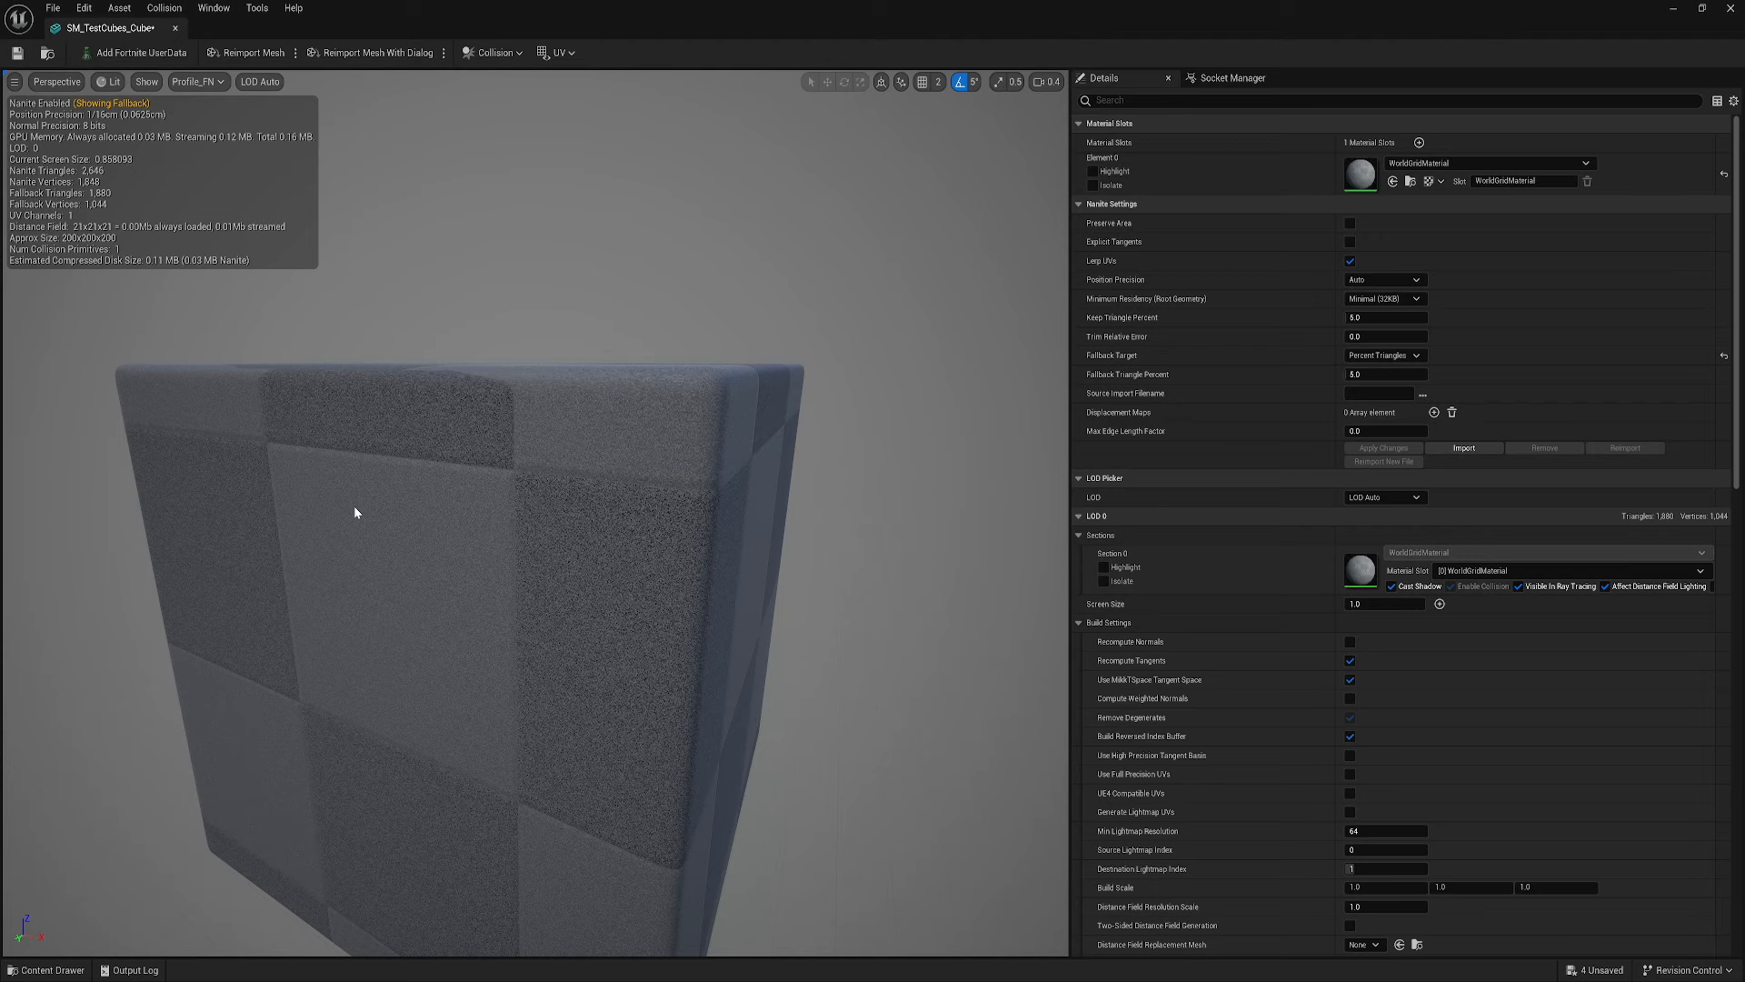
key(a)
right_drag(353, 505, 433, 494)
key(w)
key(s)
key(d)
key(w)
key(e)
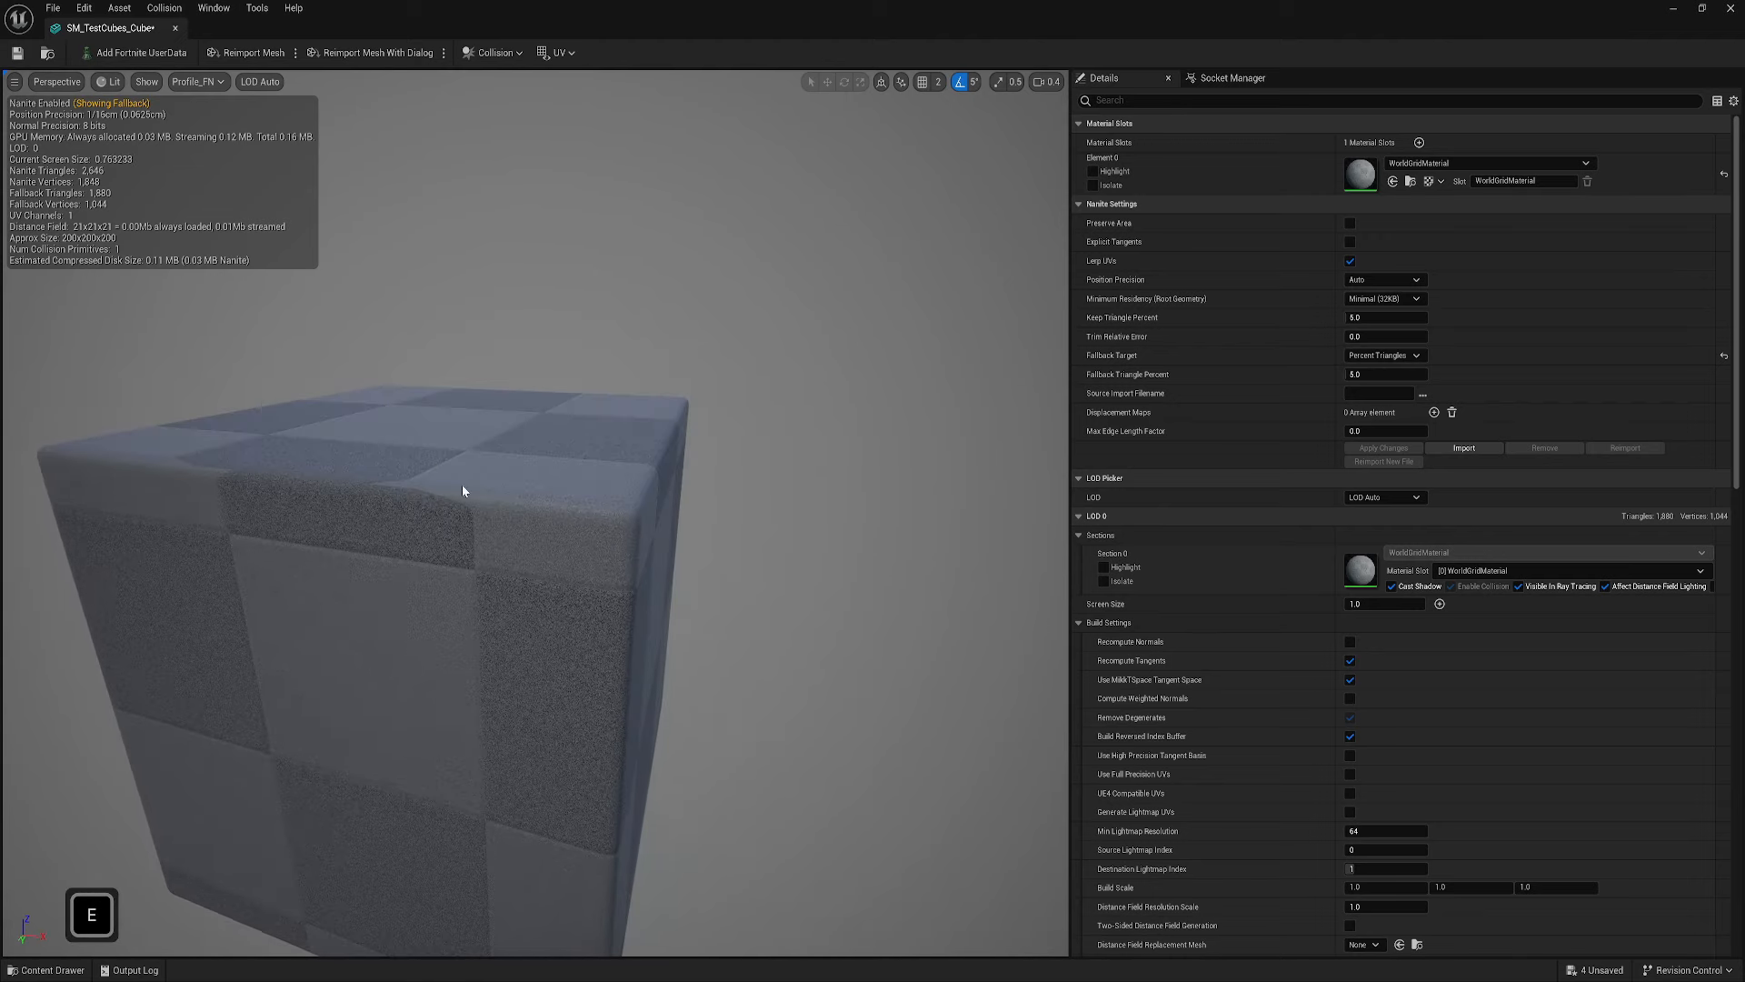
mouse_move(501, 540)
right_down()
mouse_move(369, 545)
mouse_move(467, 536)
right_up()
- Switch to wireframe view and examine how the remaining triangles are distributed over the cube's faces and edges
key(alt+2)
key(q)
key(a)
key(s)
key(d)
key(w)
key(a)
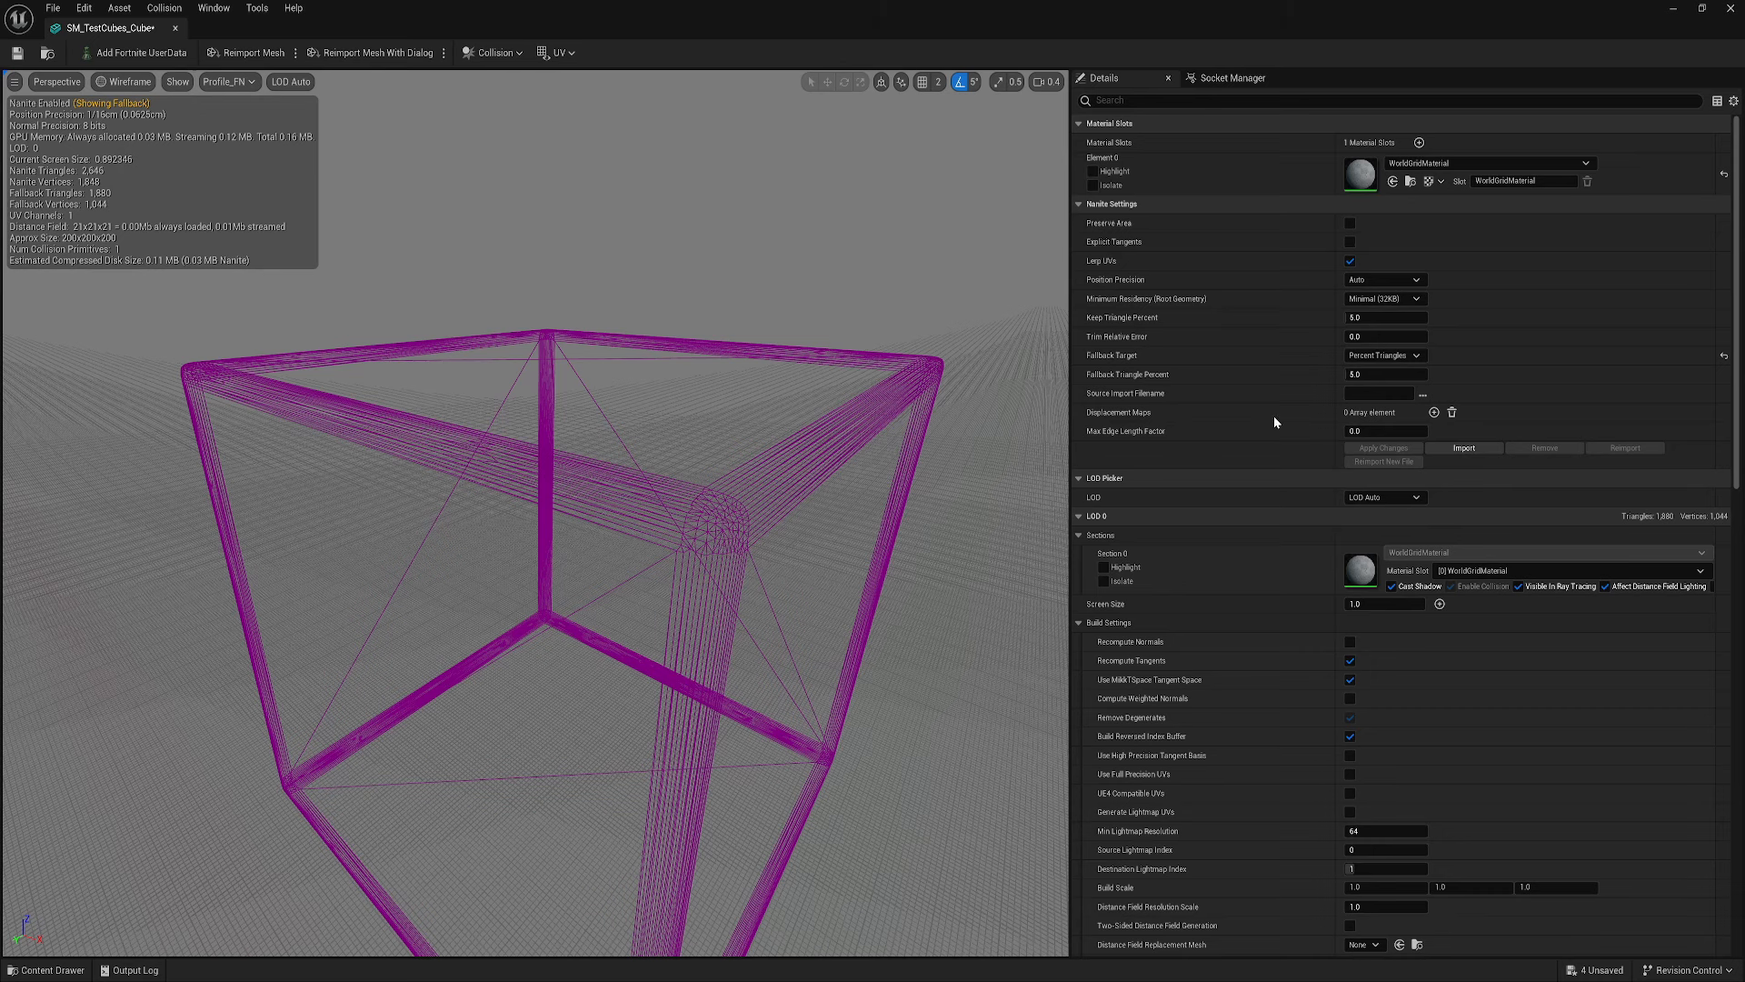
key(w)
right_drag(629, 473, 626, 469)
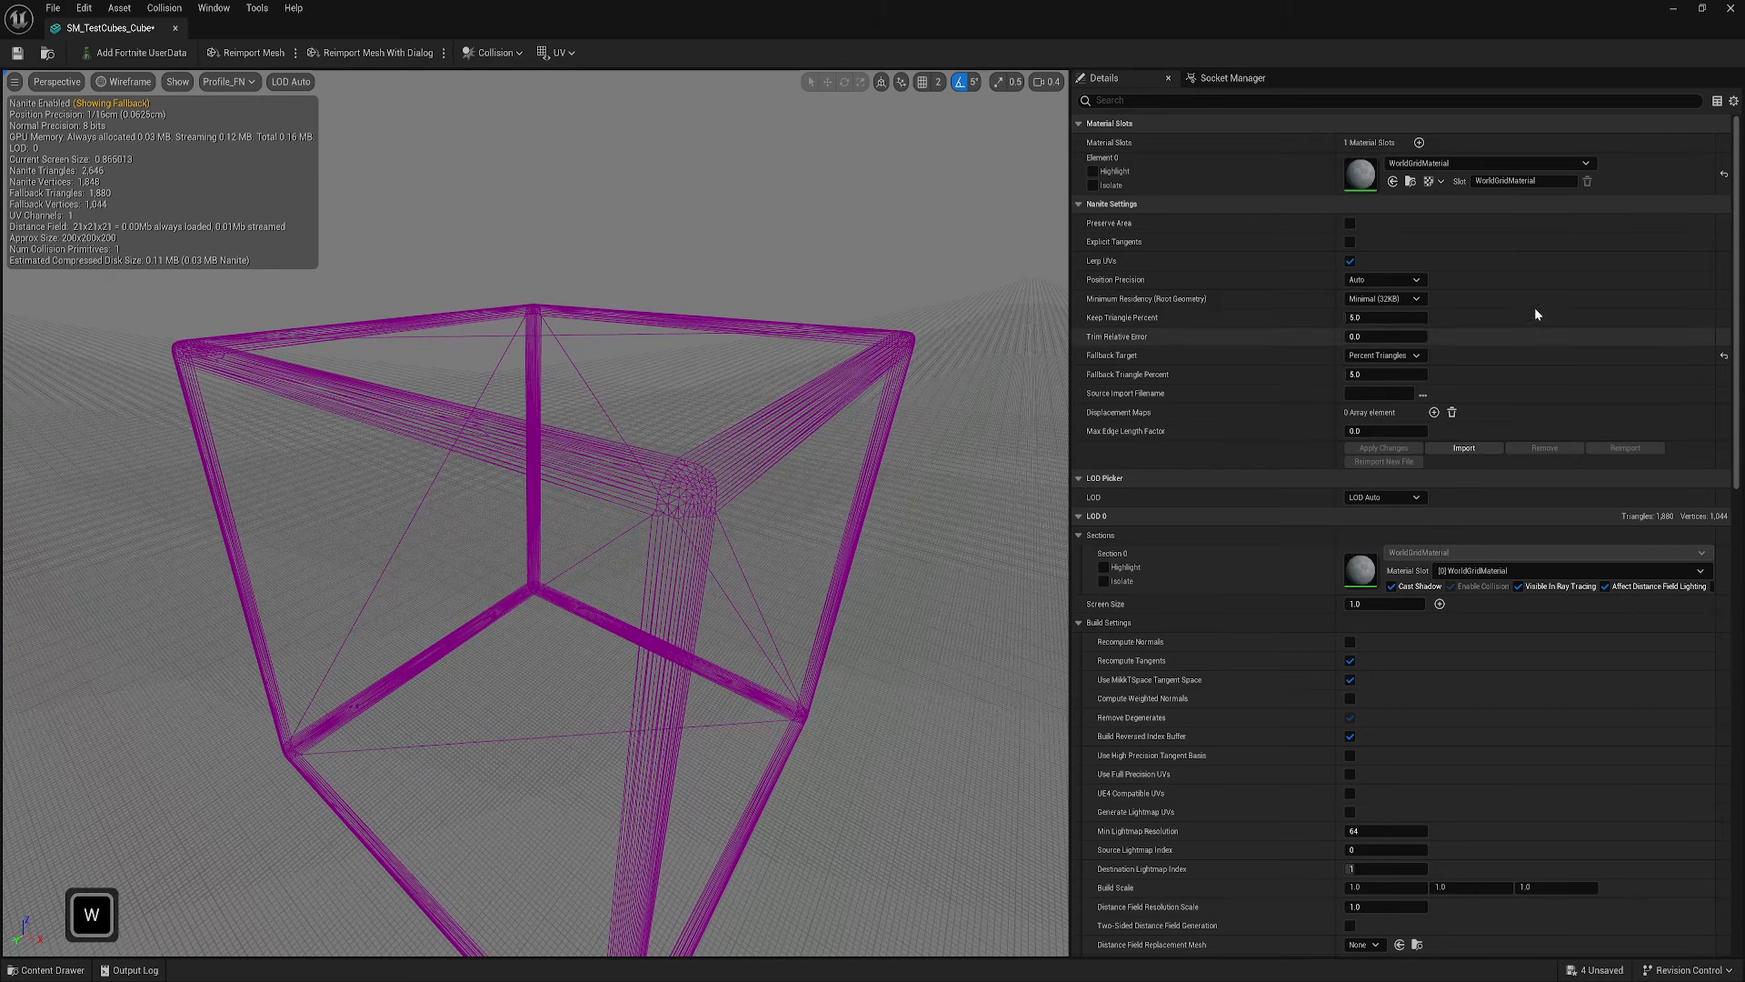
- Restore the Keep Triangle Percent and the Fallback Triangle Percent to 100 and apply the changes for comparison
click(1383, 318)
text(100)
click(1387, 374)
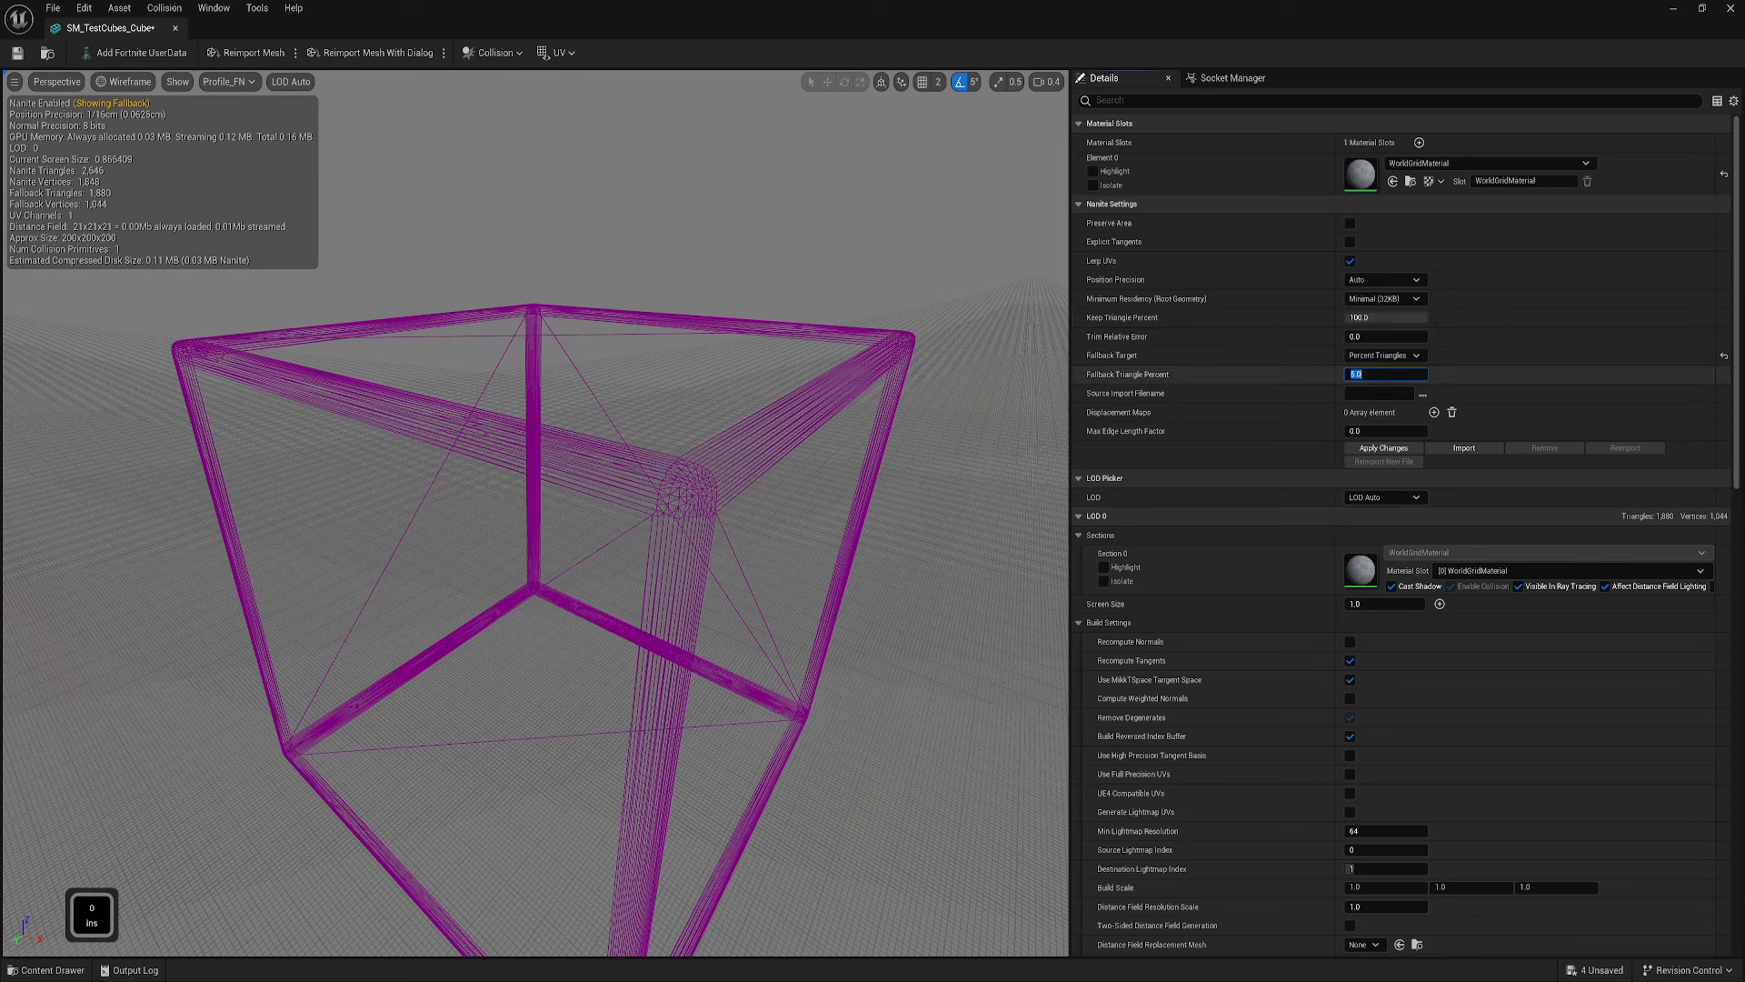
text(100)
key(Return)
click(1383, 447)
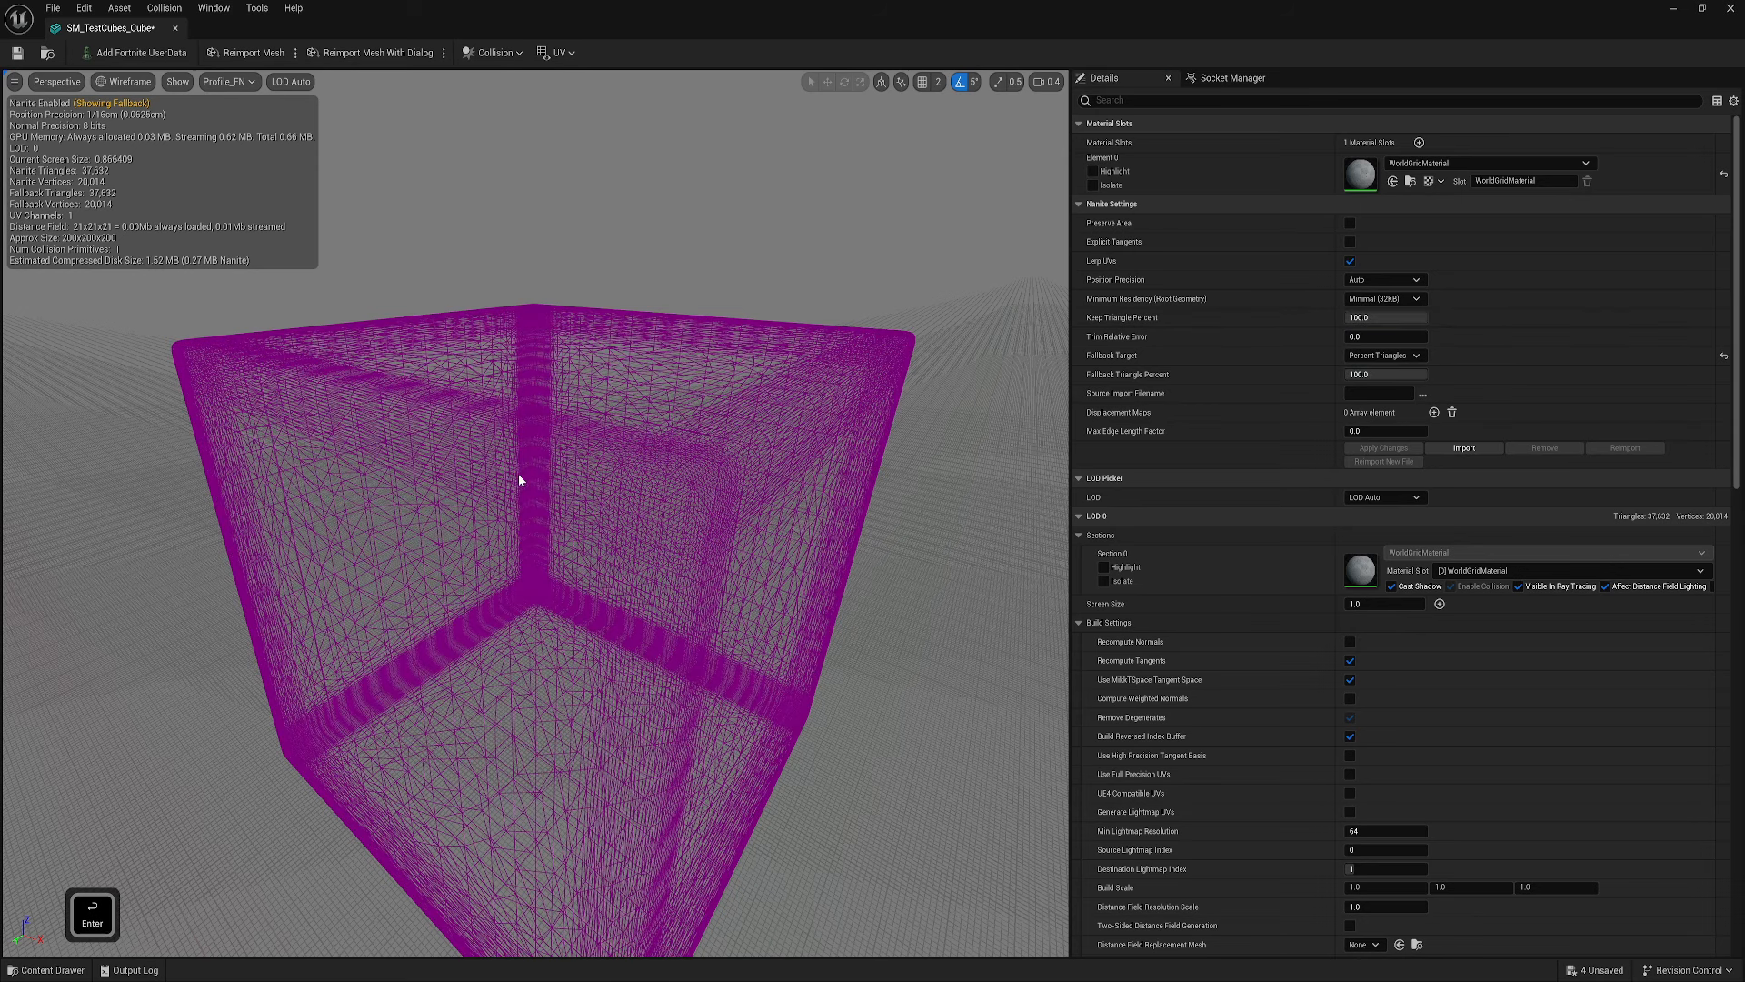
- Set both the Fallback Triangle Percent and the Keep Triangle Percent to 2 and apply the changes
click(1386, 375)
text(2)
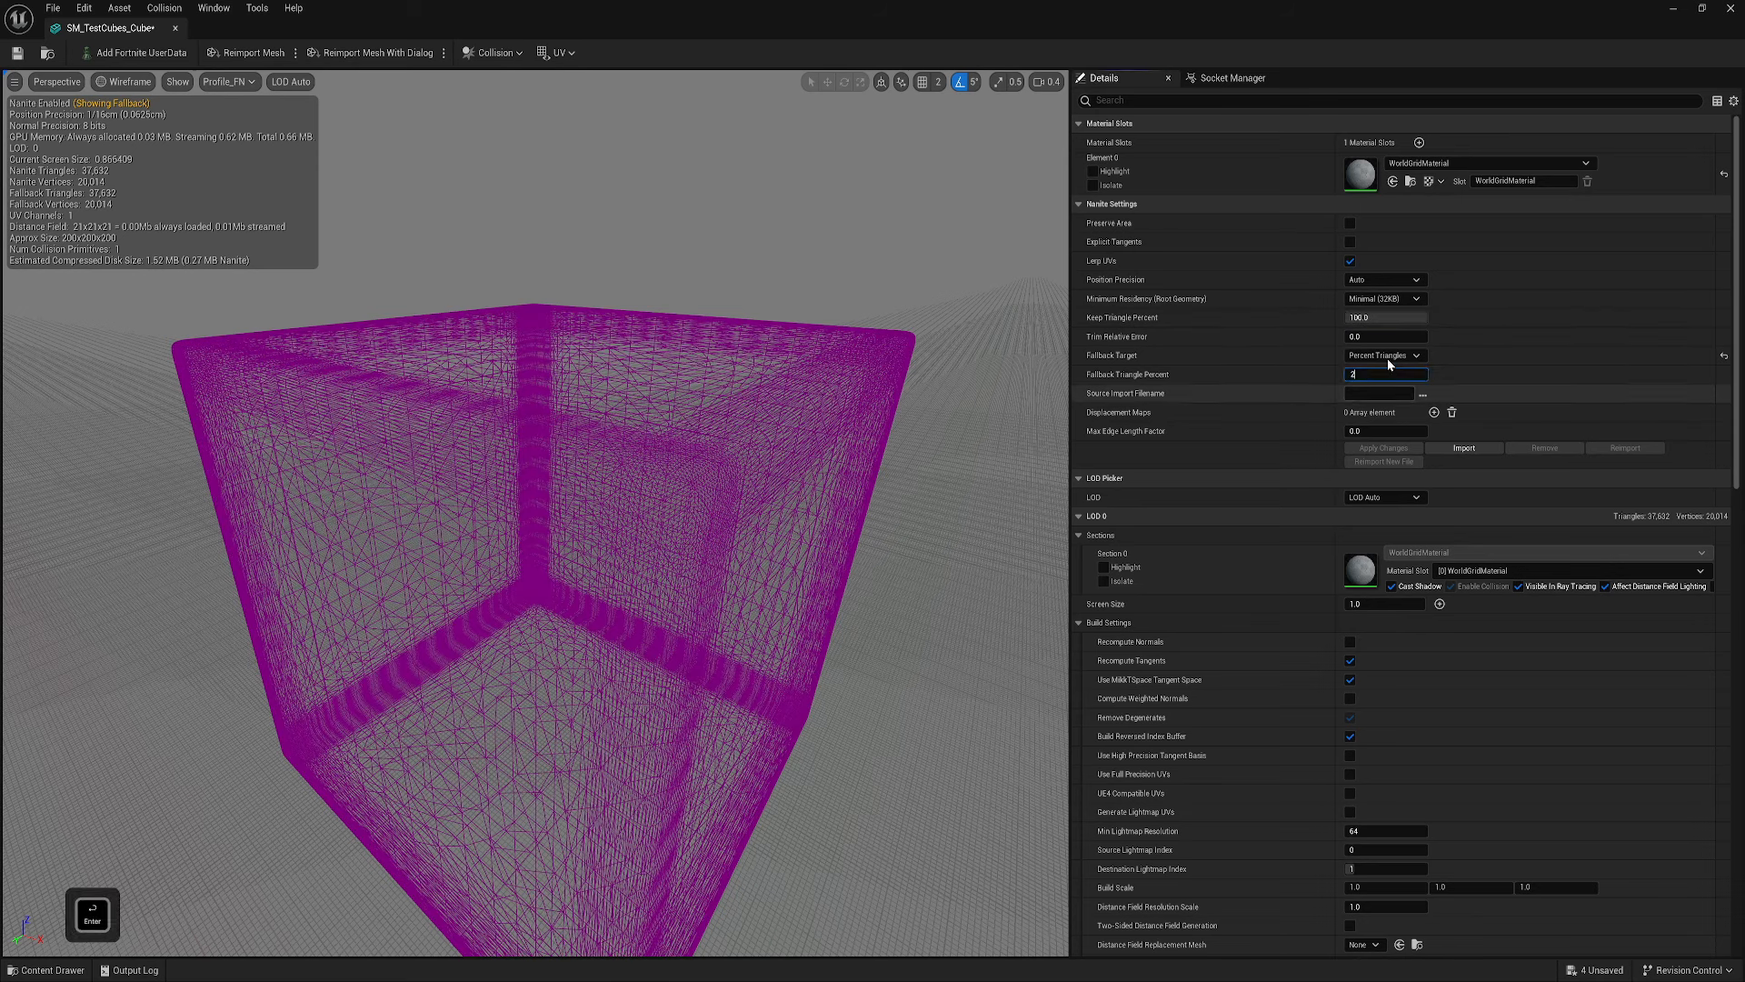
key(Return)
click(1386, 319)
text(2)
key(Return)
click(1383, 447)
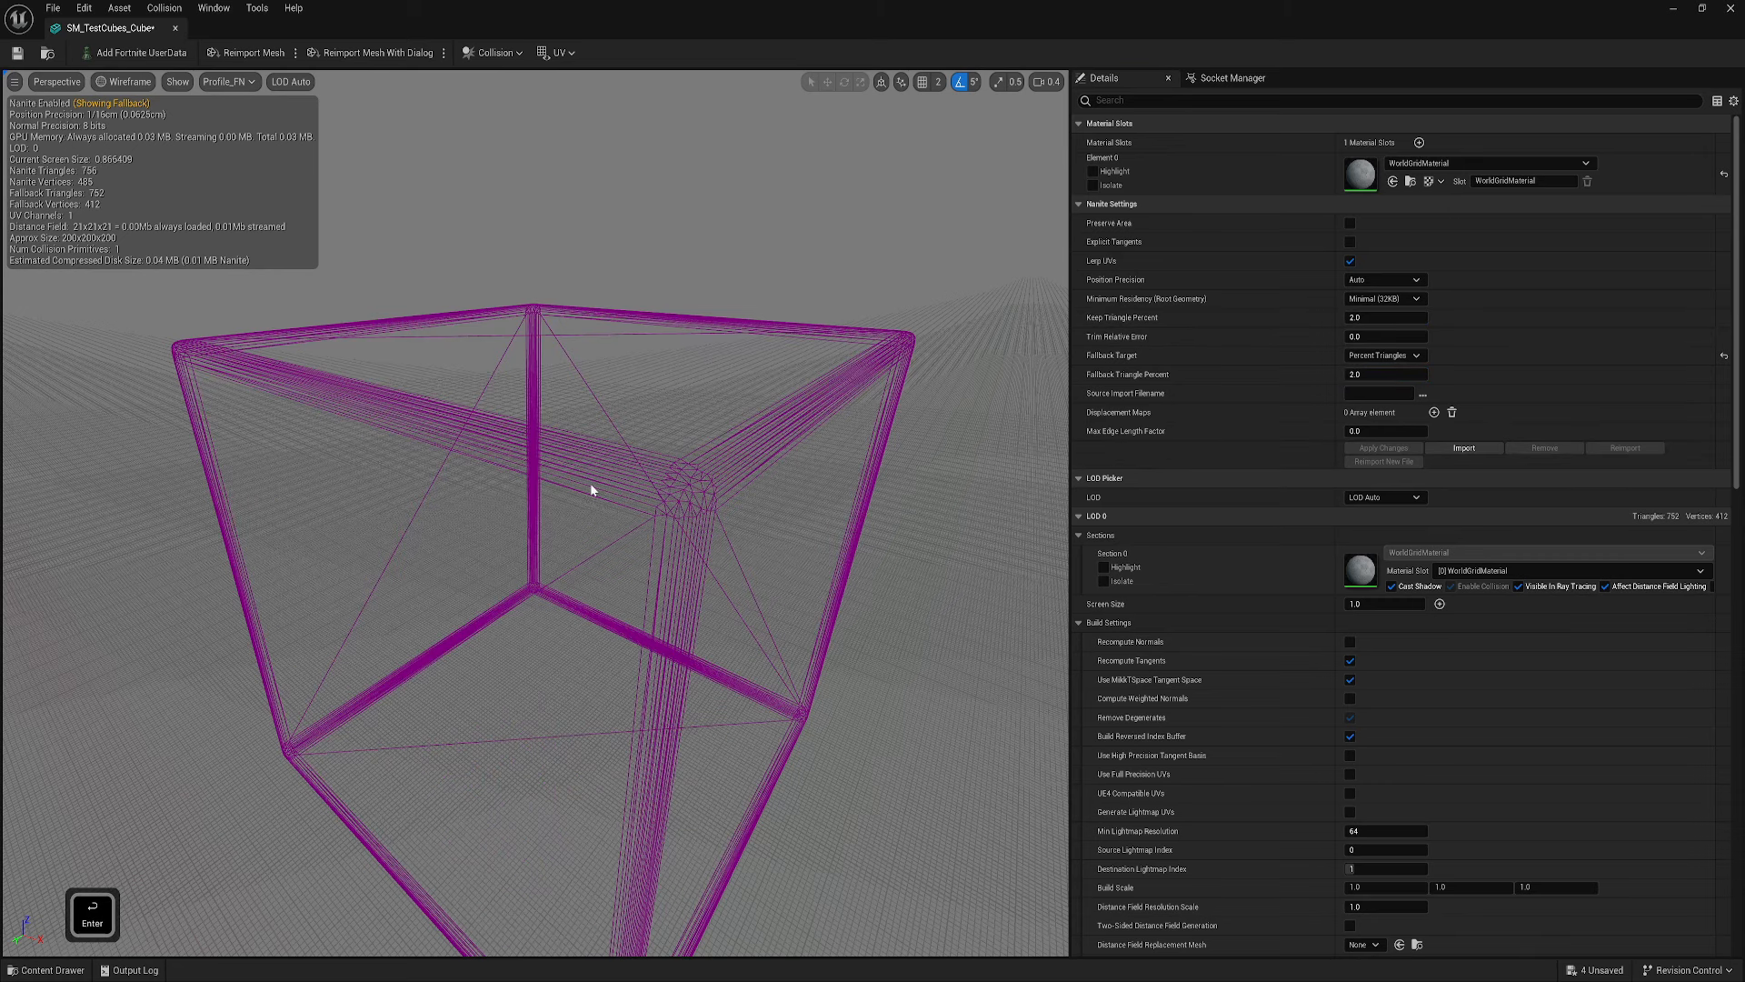
- Switch to lit view and examine the cube's shading, corners and bevels up close and from a distance
right_drag(545, 509, 595, 529)
key(alt+4)
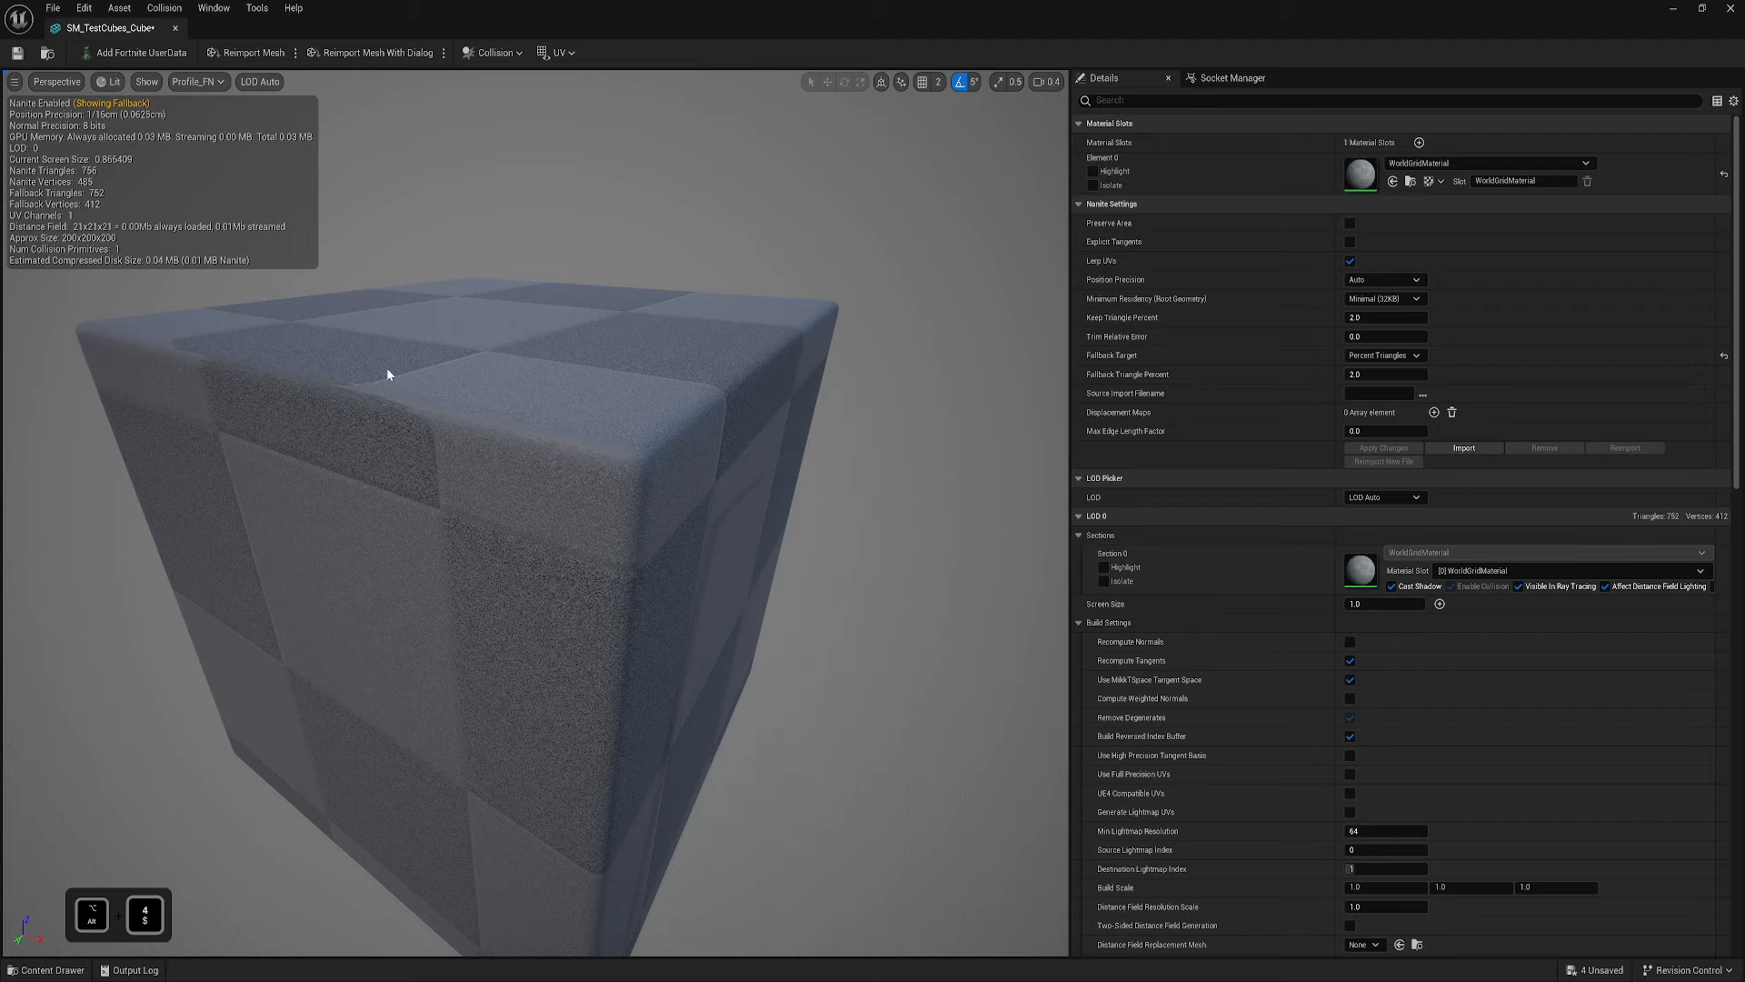
key(s)
key(a)
right_drag(385, 369, 628, 323)
key(w)
key(a)
key(s)
key(d)
key(q)
mouse_move(552, 389)
right_down()
mouse_move(577, 396)
mouse_move(553, 390)
right_up()
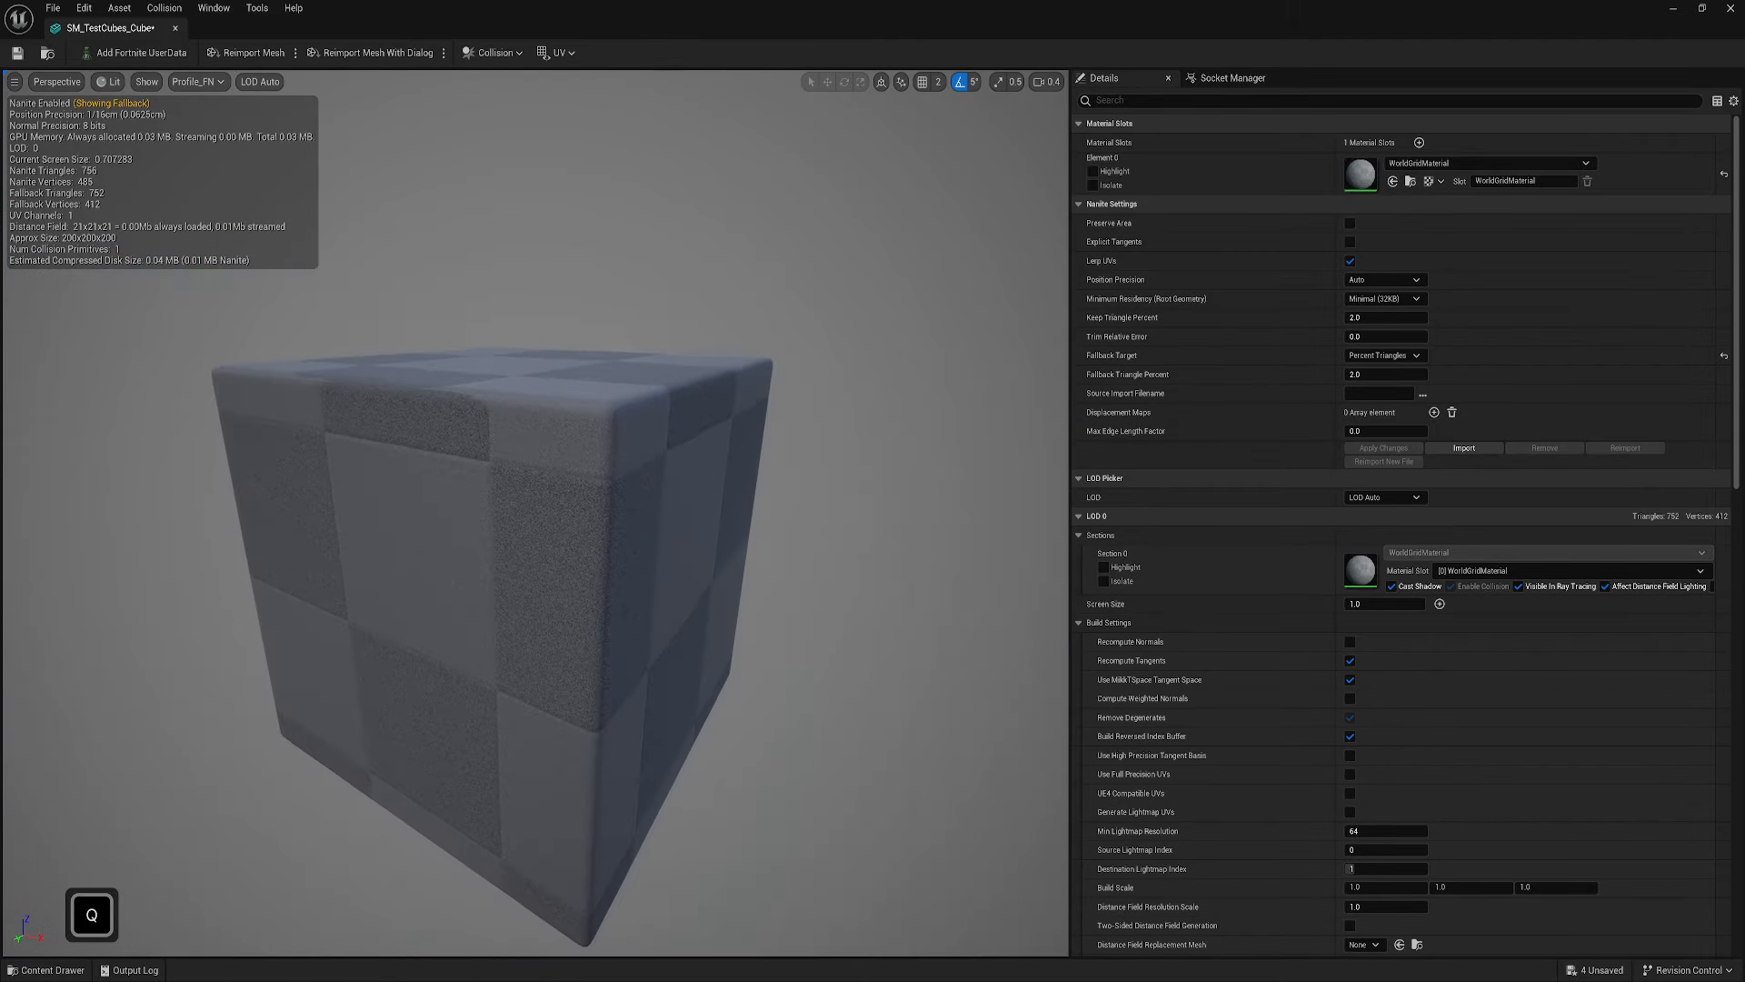
key(e)
key(d)
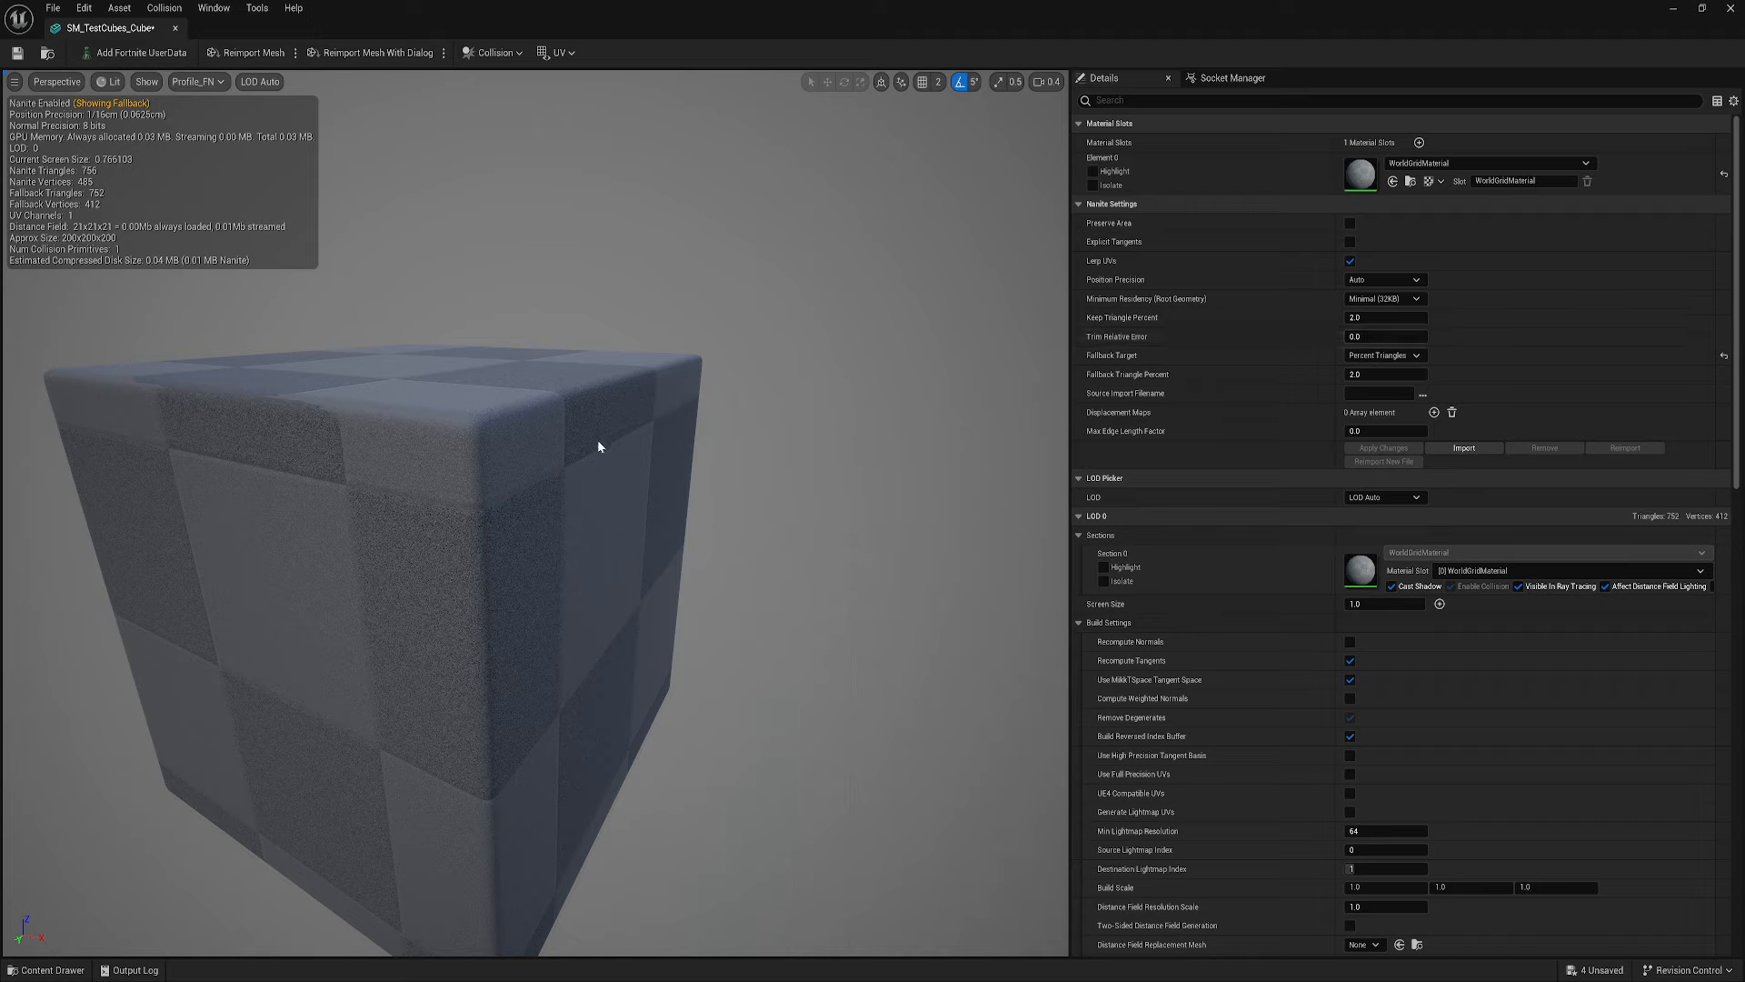
right_drag(599, 446, 565, 438)
key(s)
key(a)
key(d)
key(w)
key(a)
key(s)
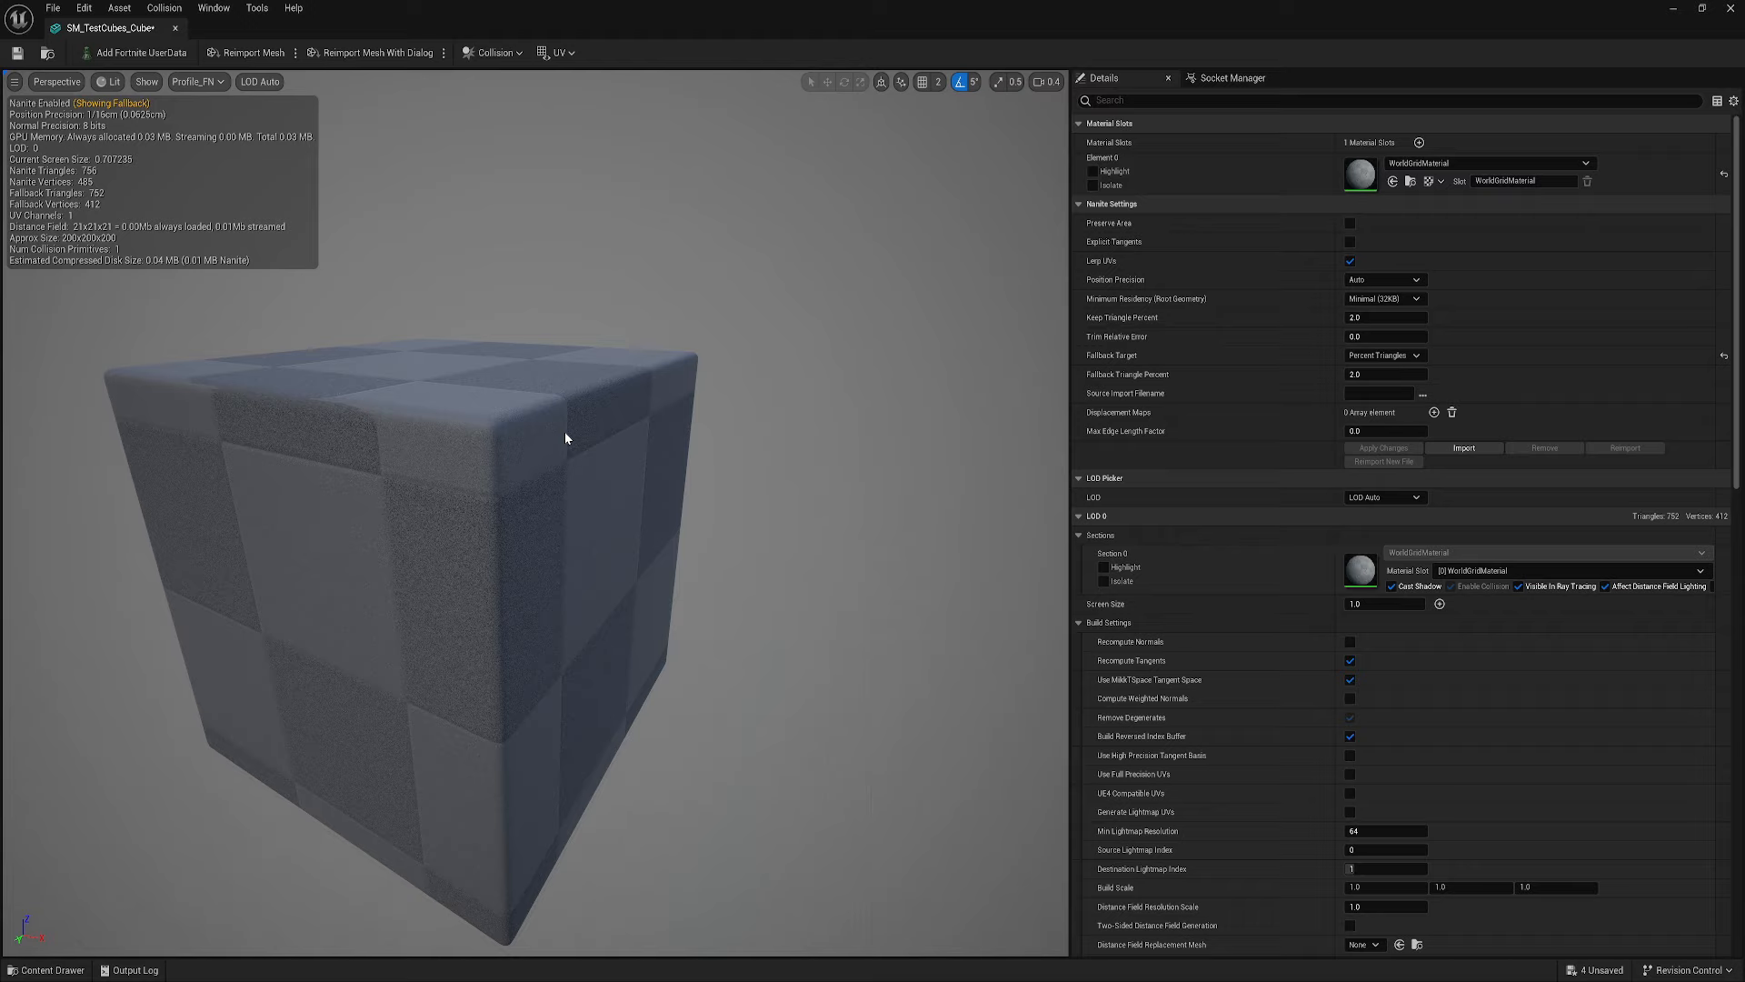
key(s)
right_drag(494, 424, 489, 428)
key(w)
key(s)
key(w)
key(s)
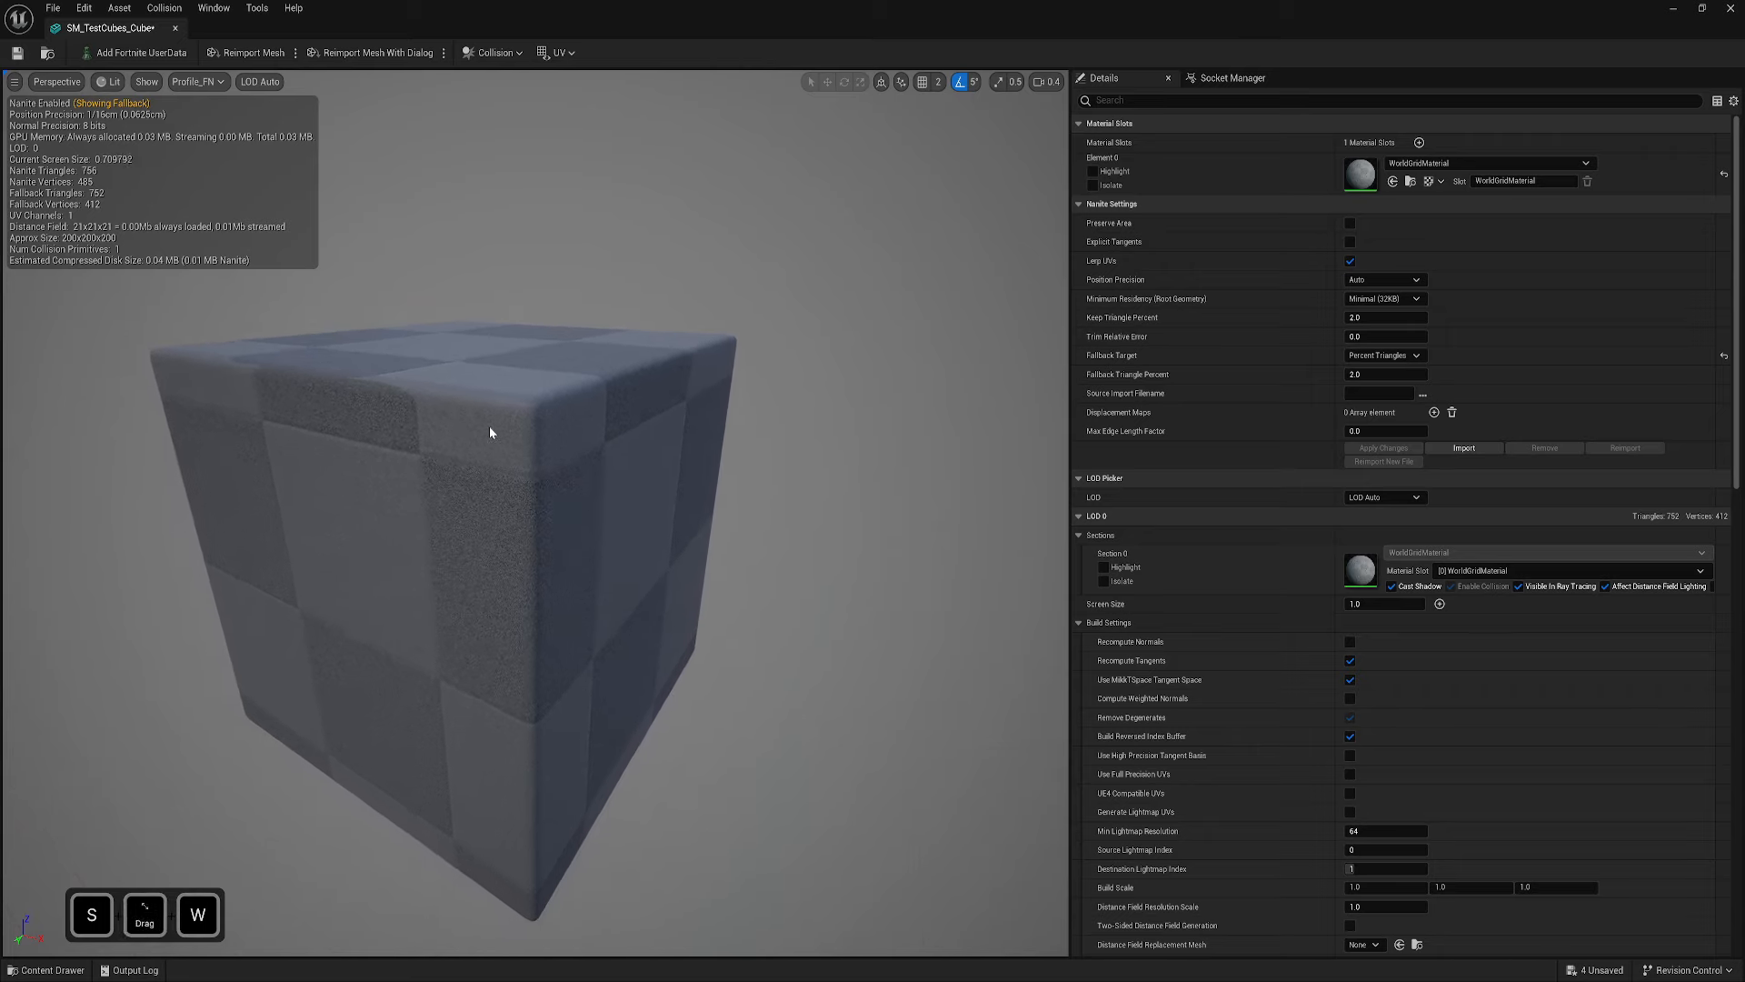
key(alt)
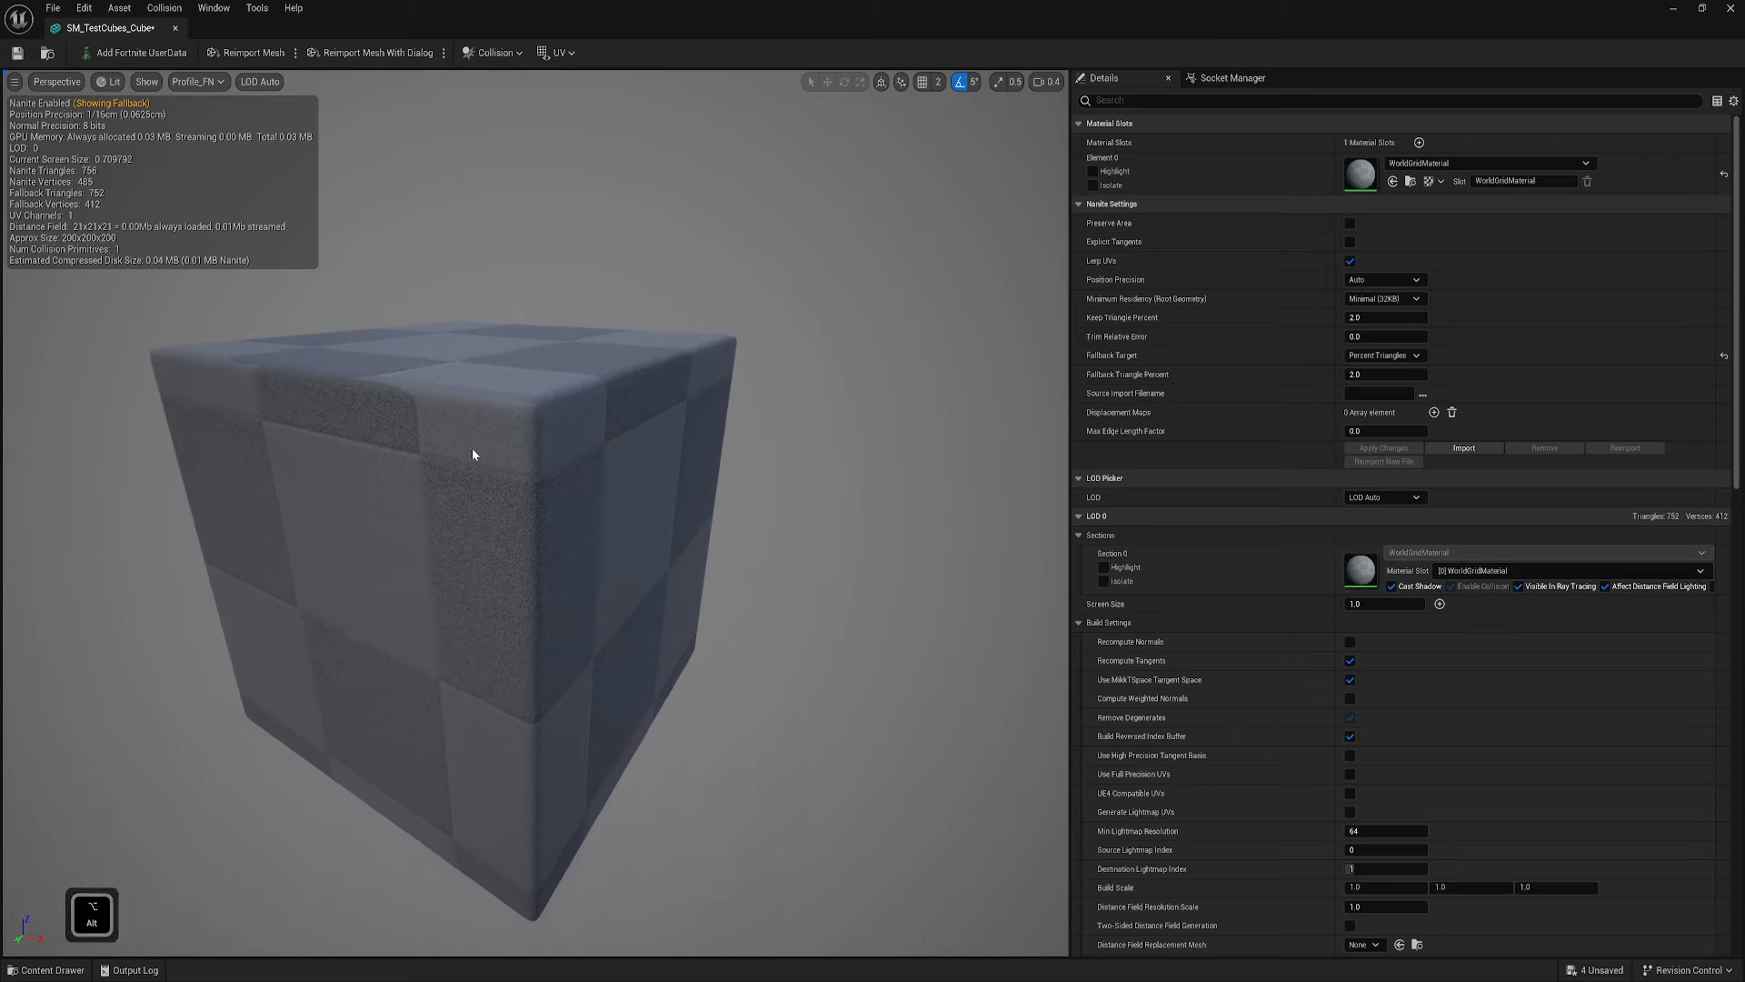
key(s)
right_drag(472, 447, 472, 447)
key(w)
- Set the Keep Triangle Percent and the Fallback Triangle Percent back to 5 and apply the changes
click(1385, 318)
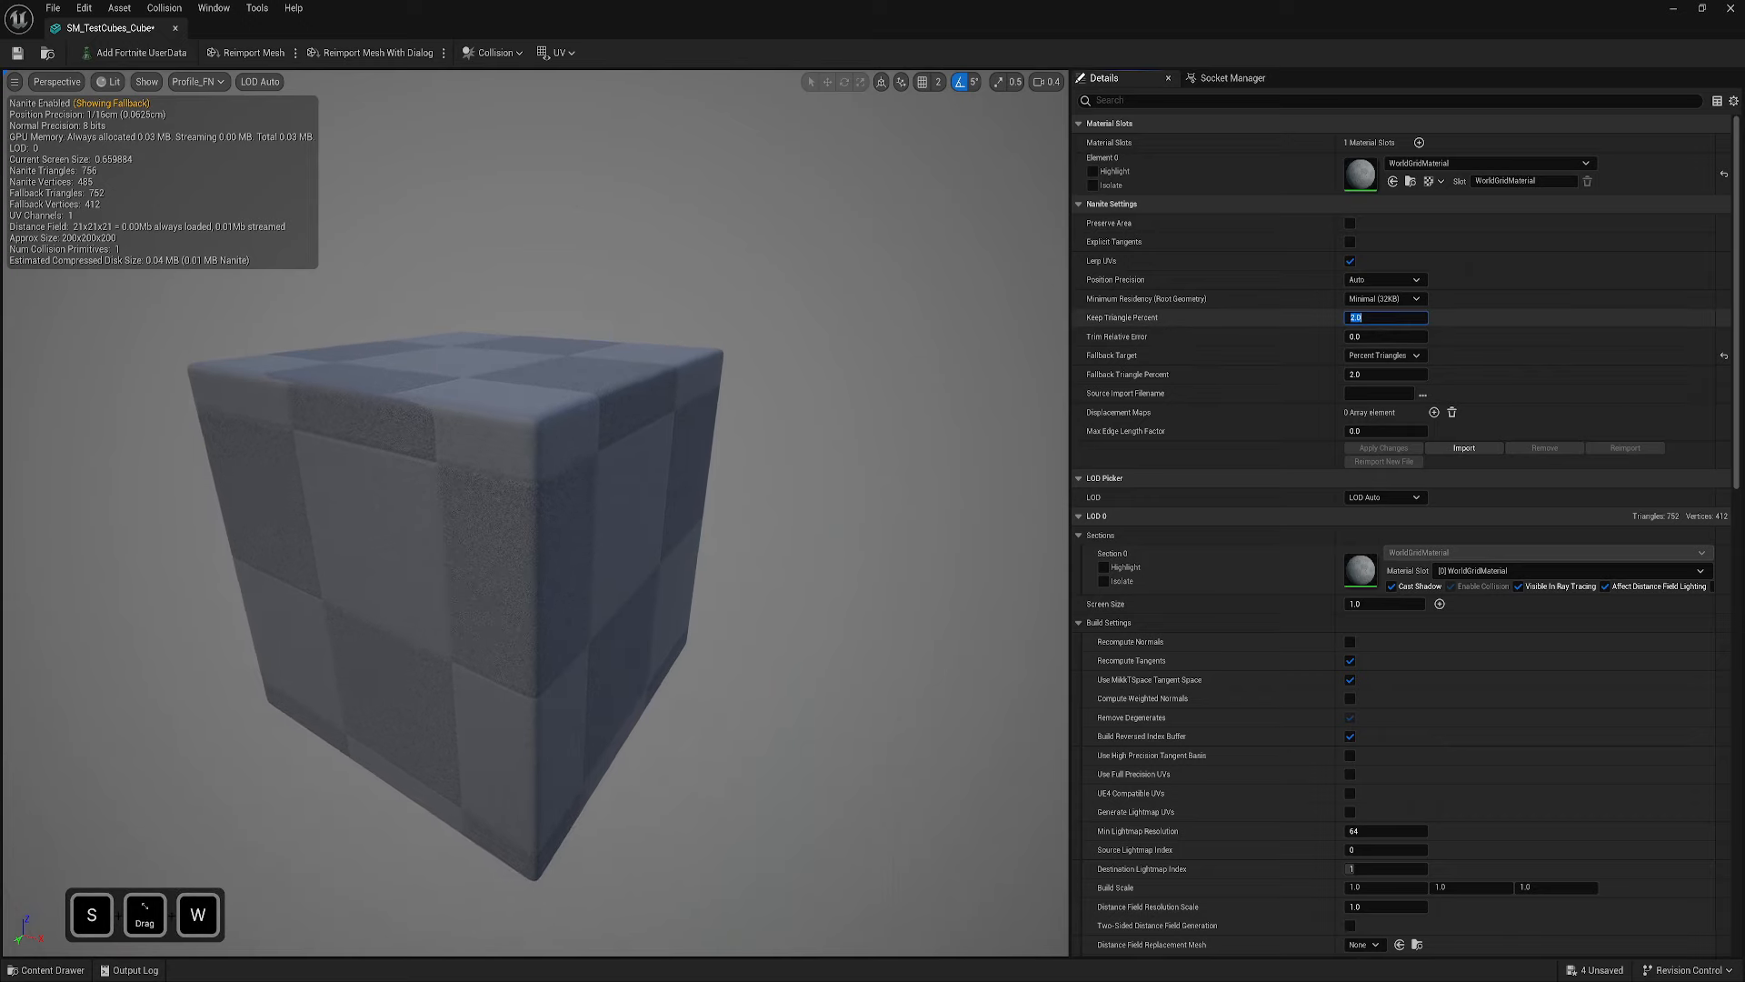
text(5)
key(Return)
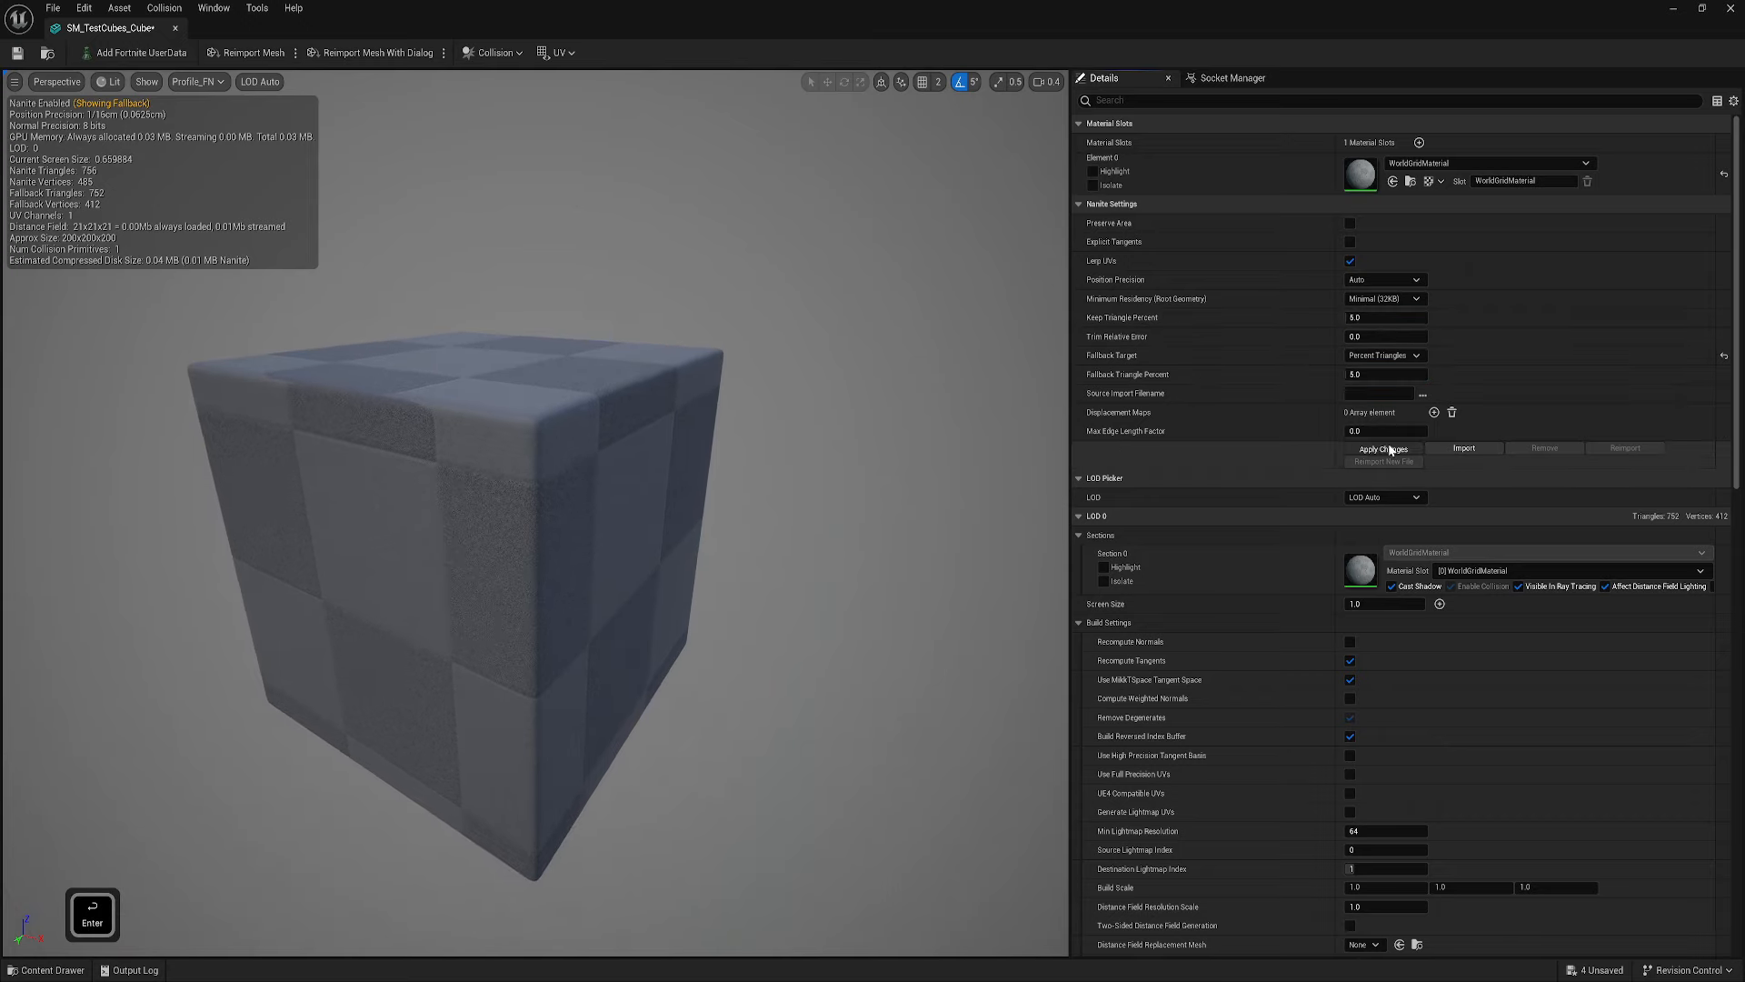
click(1390, 450)
- Check the lit cube's corners and edges close up and from several sides with the 5 percent setting
key(a)
key(w)
right_drag(472, 447, 573, 447)
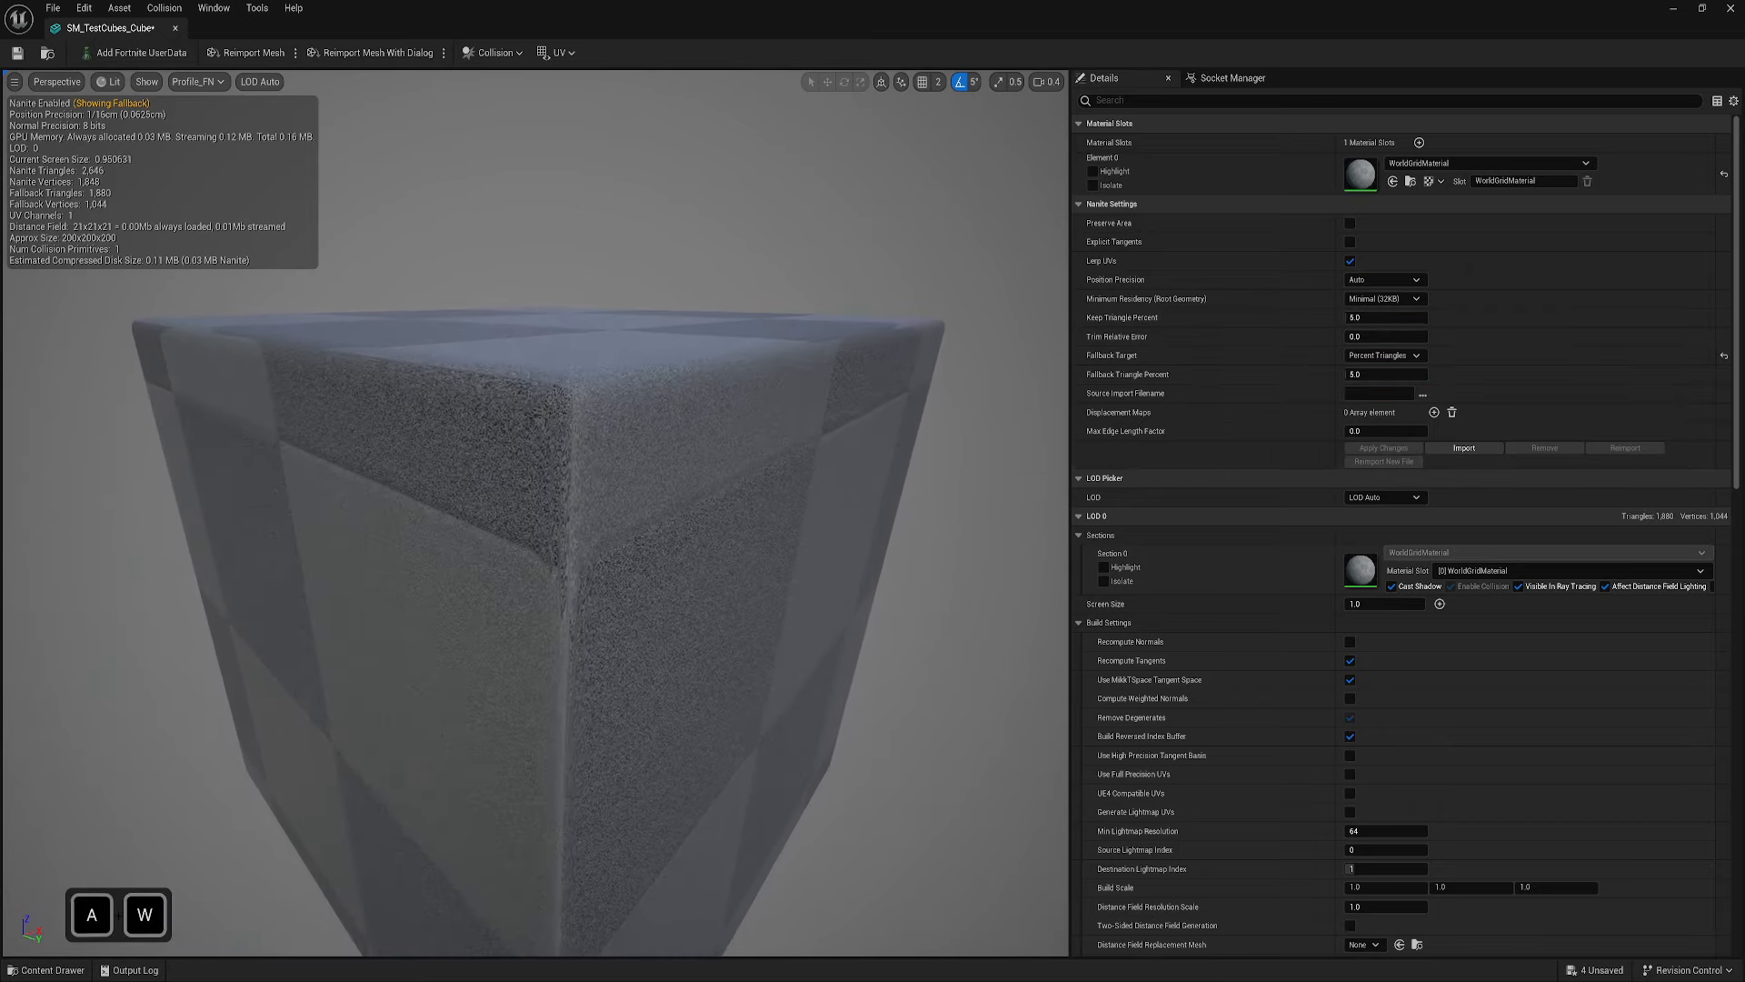
key(d)
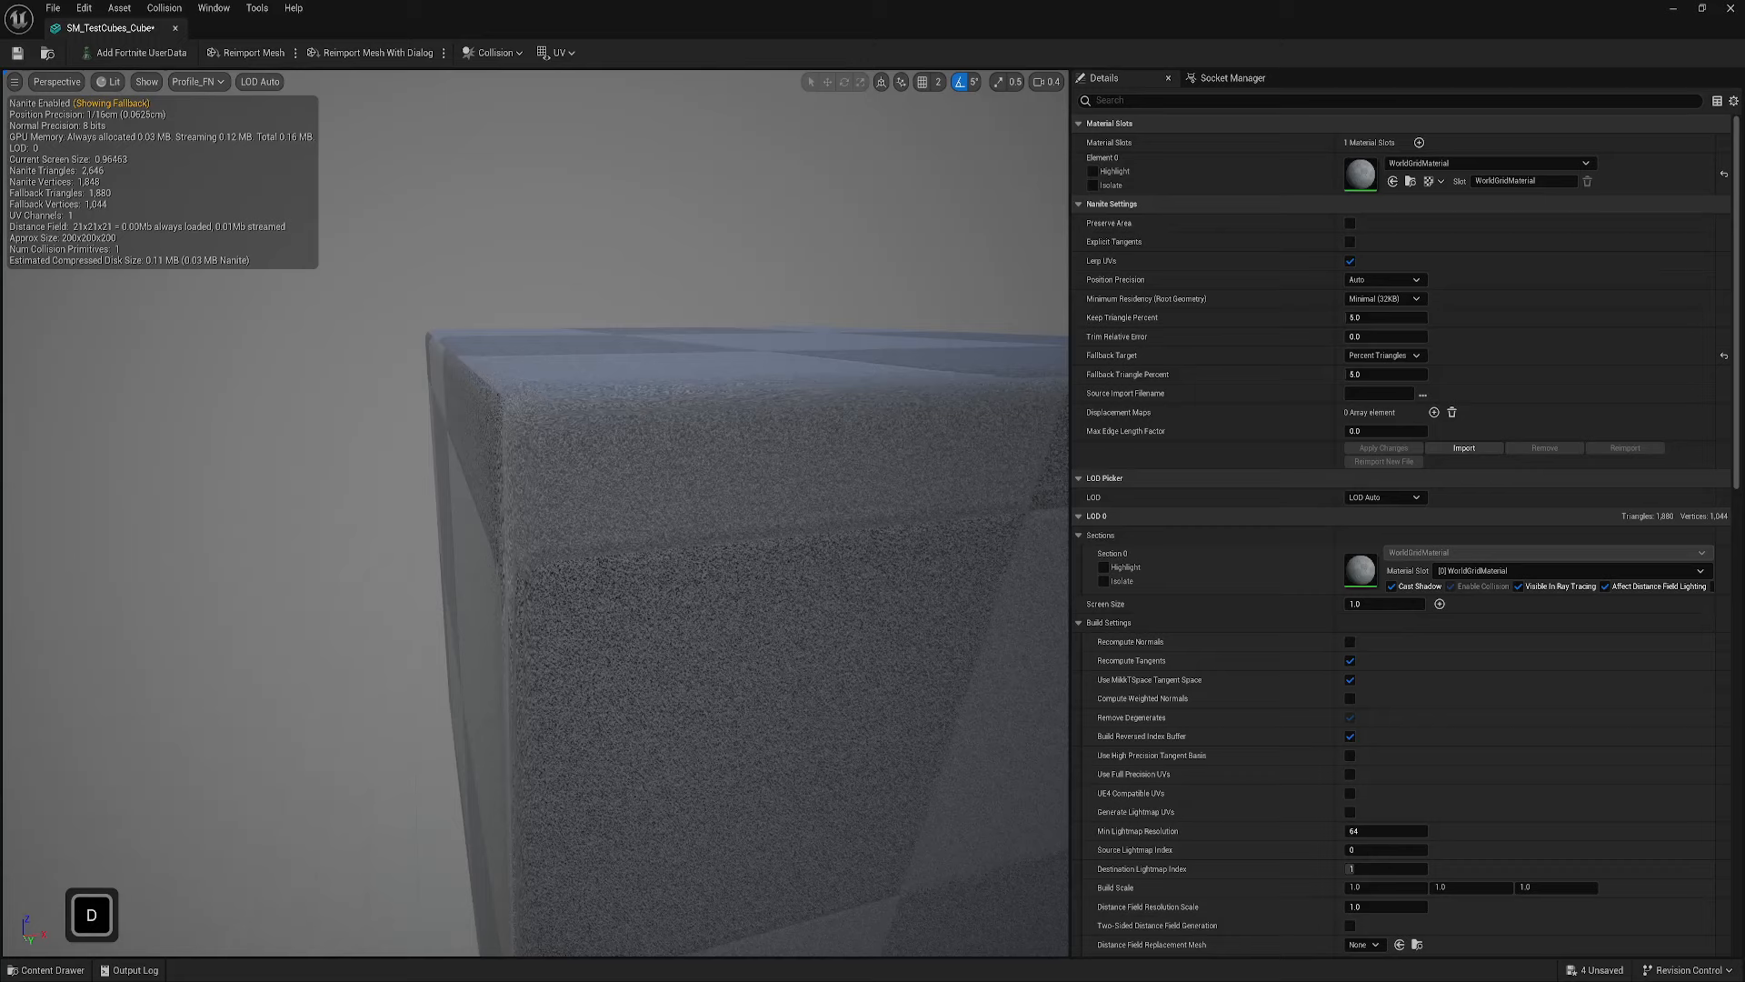
key(a)
key(d)
key(s)
key(e)
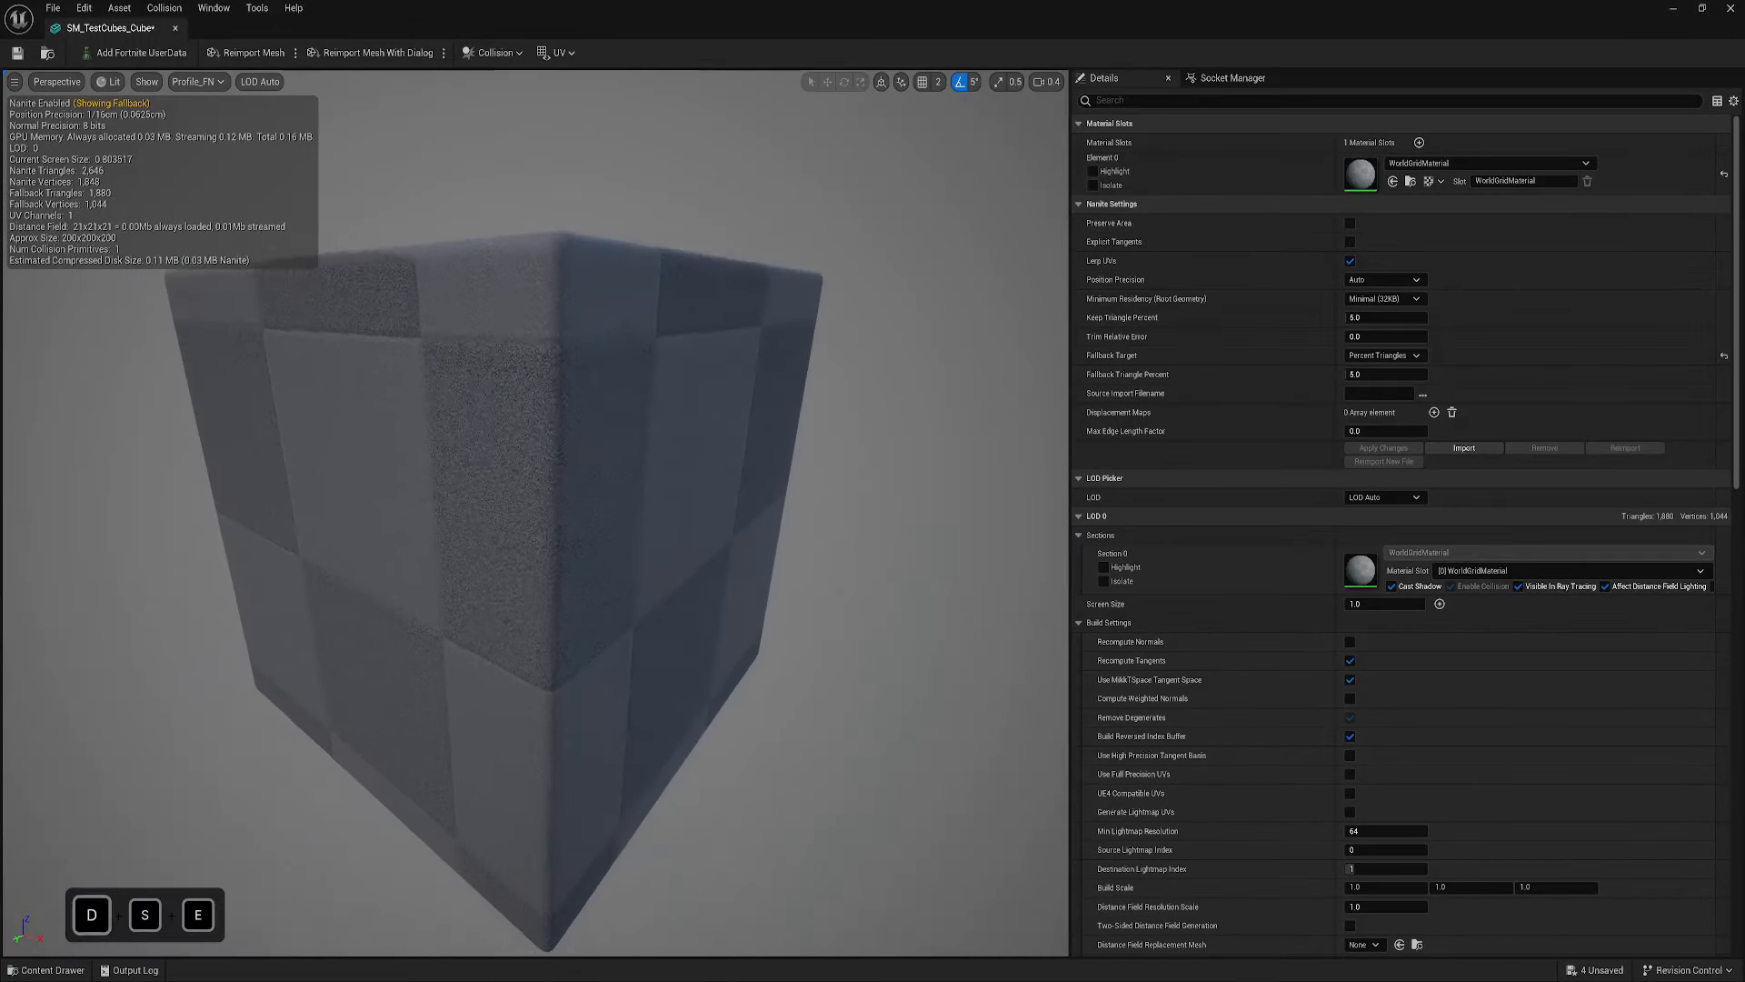
key(a)
right_drag(405, 418, 405, 459)
key(w)
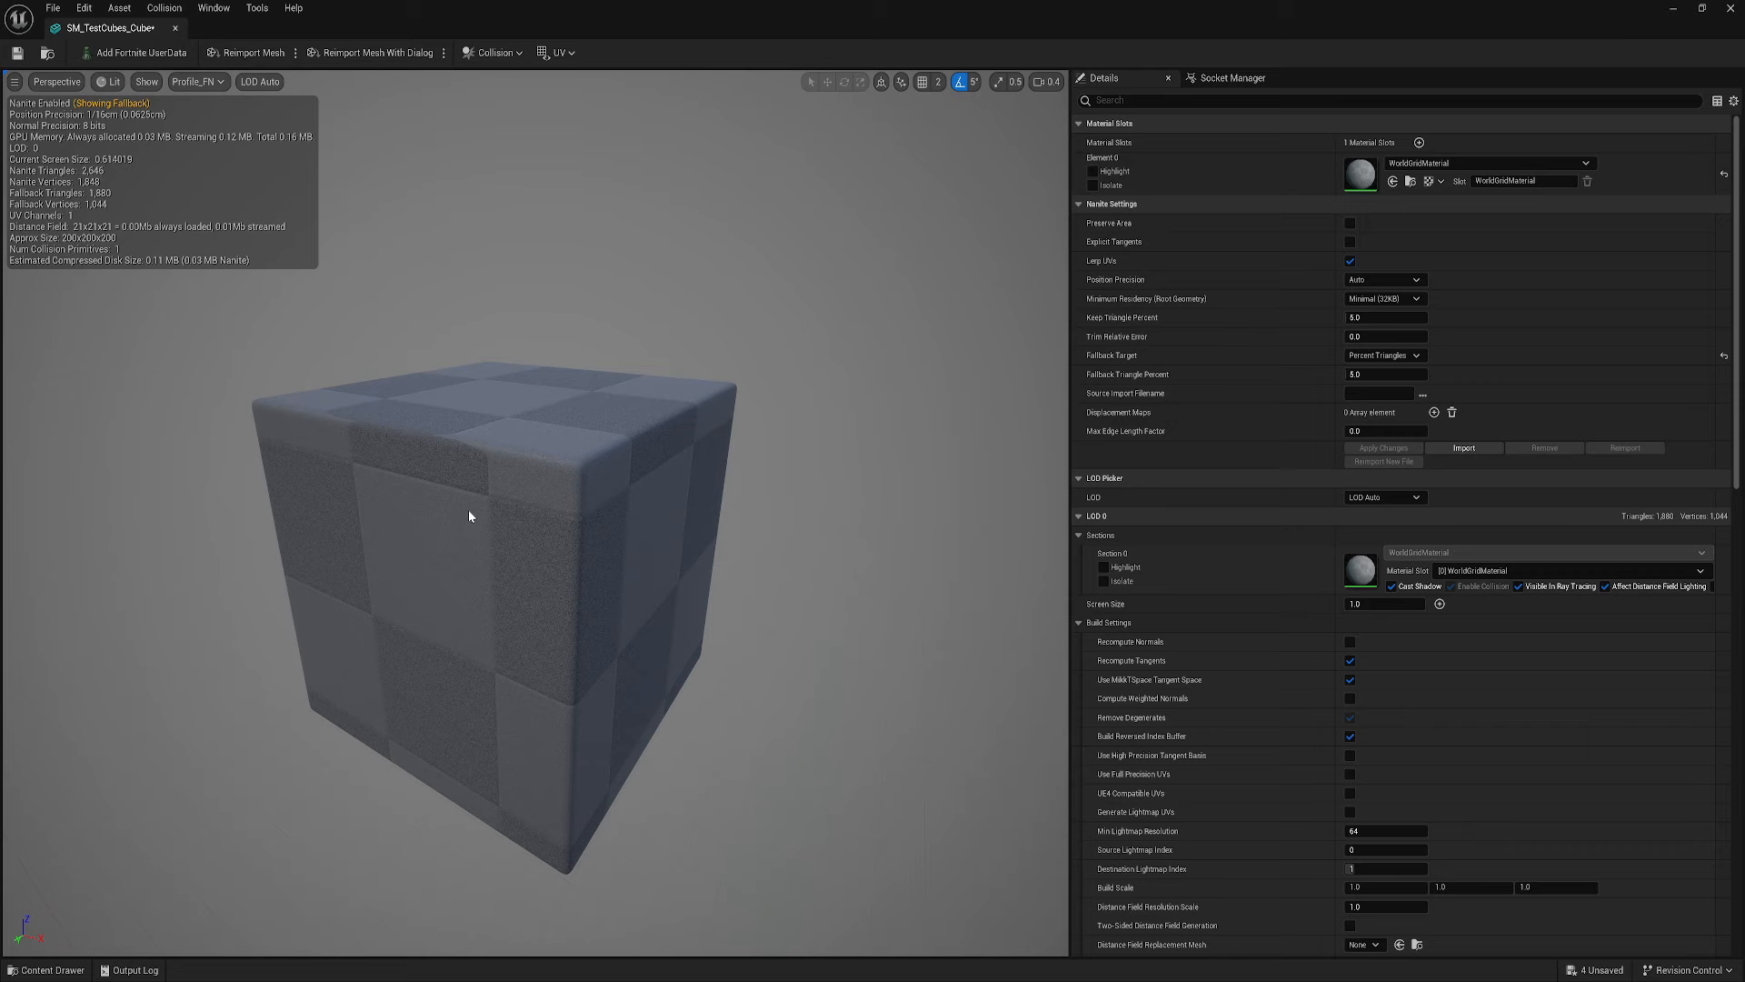
- In the mesh's LOD settings, set the Number of LODs to 1 and apply the changes
scroll(1246, 661, down, 3)
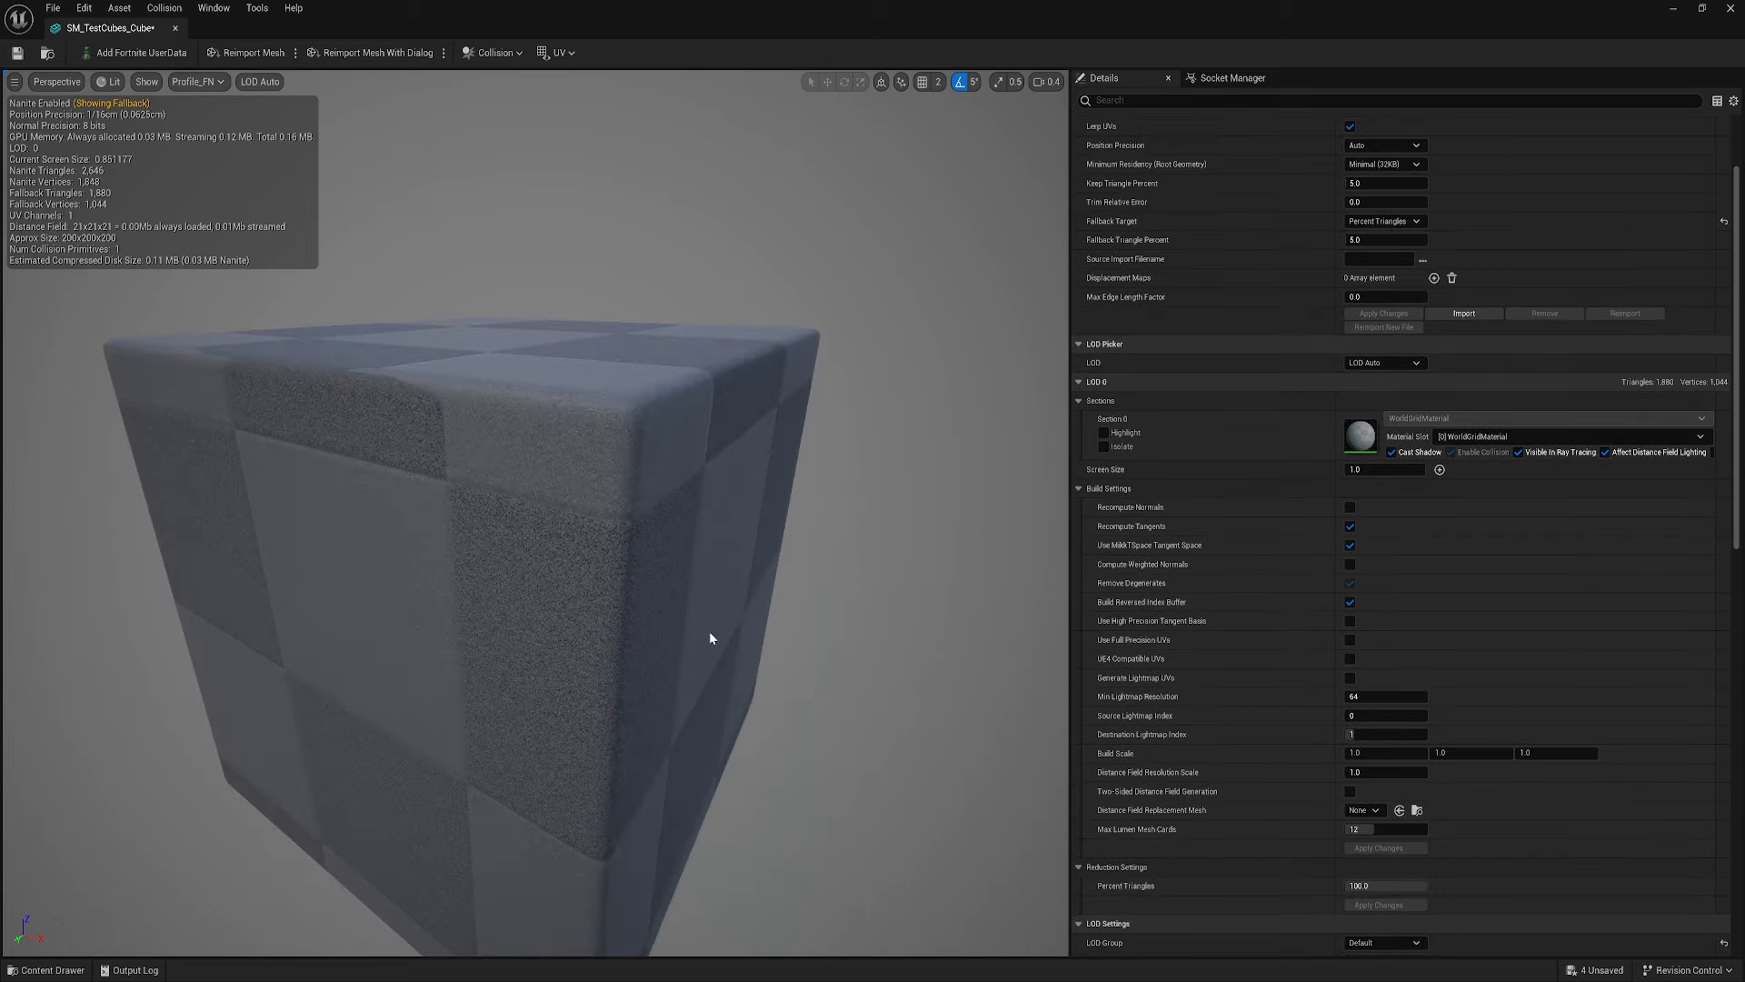
scroll(1289, 652, down, 7)
scroll(1312, 620, down, 2)
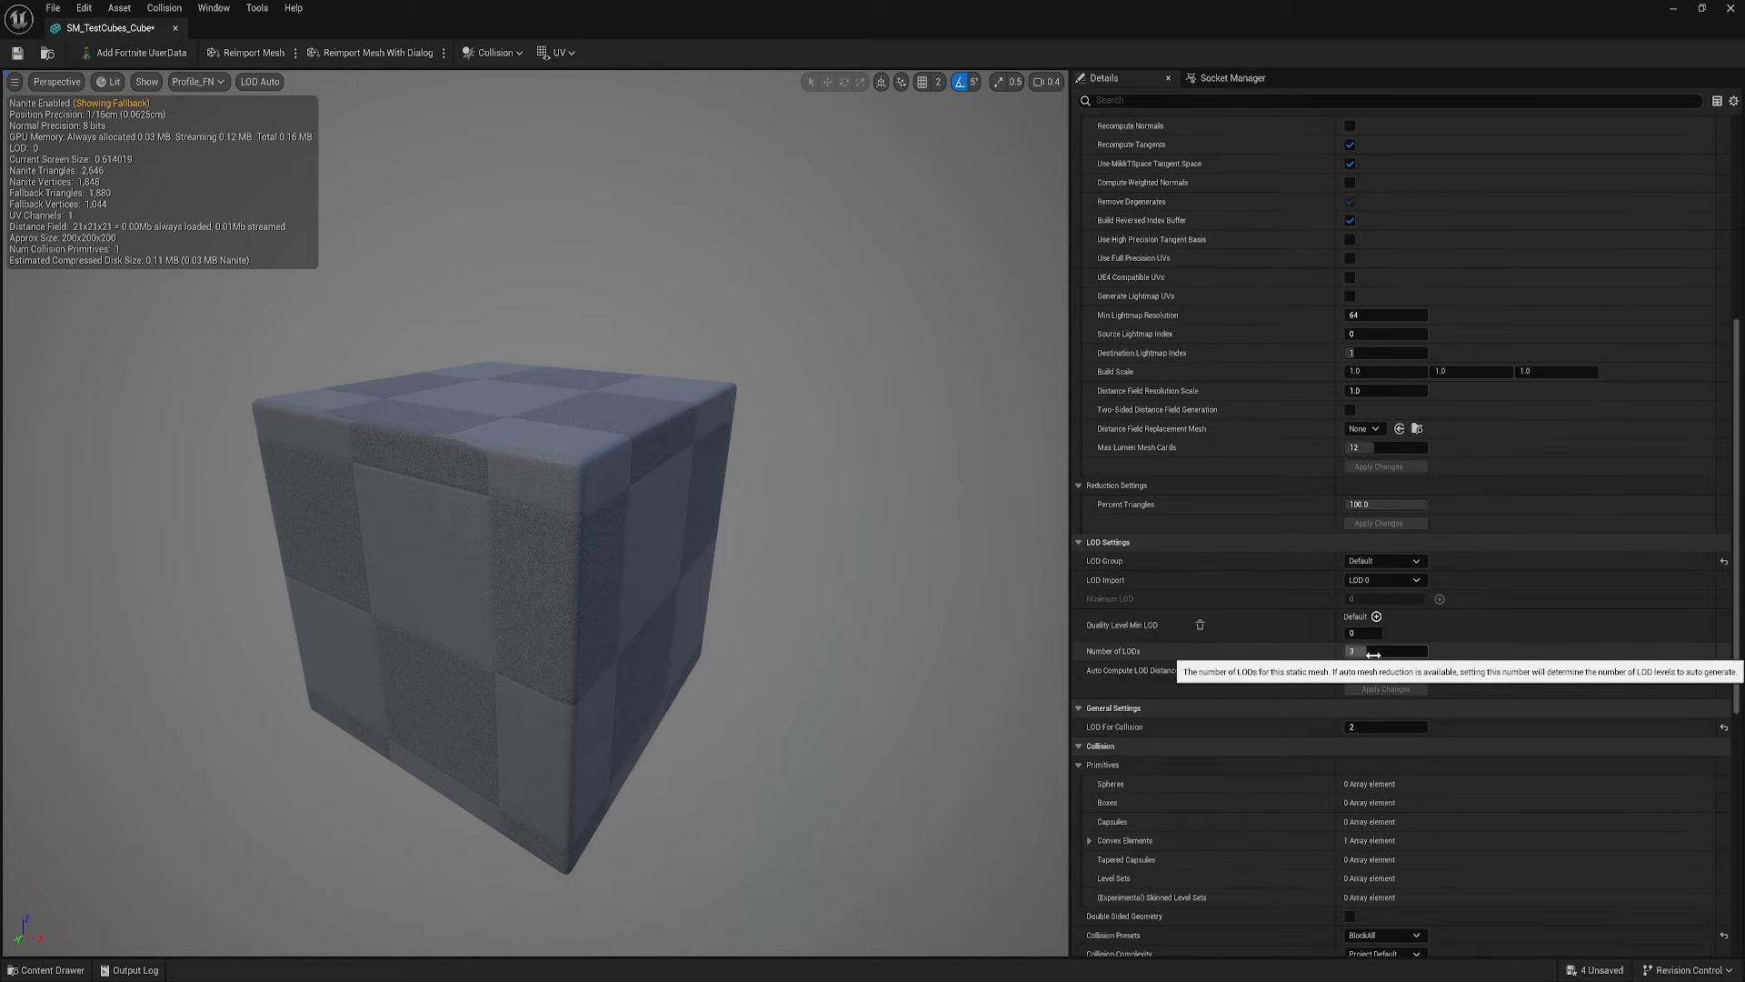
text(1)
key(Return)
click(1368, 689)
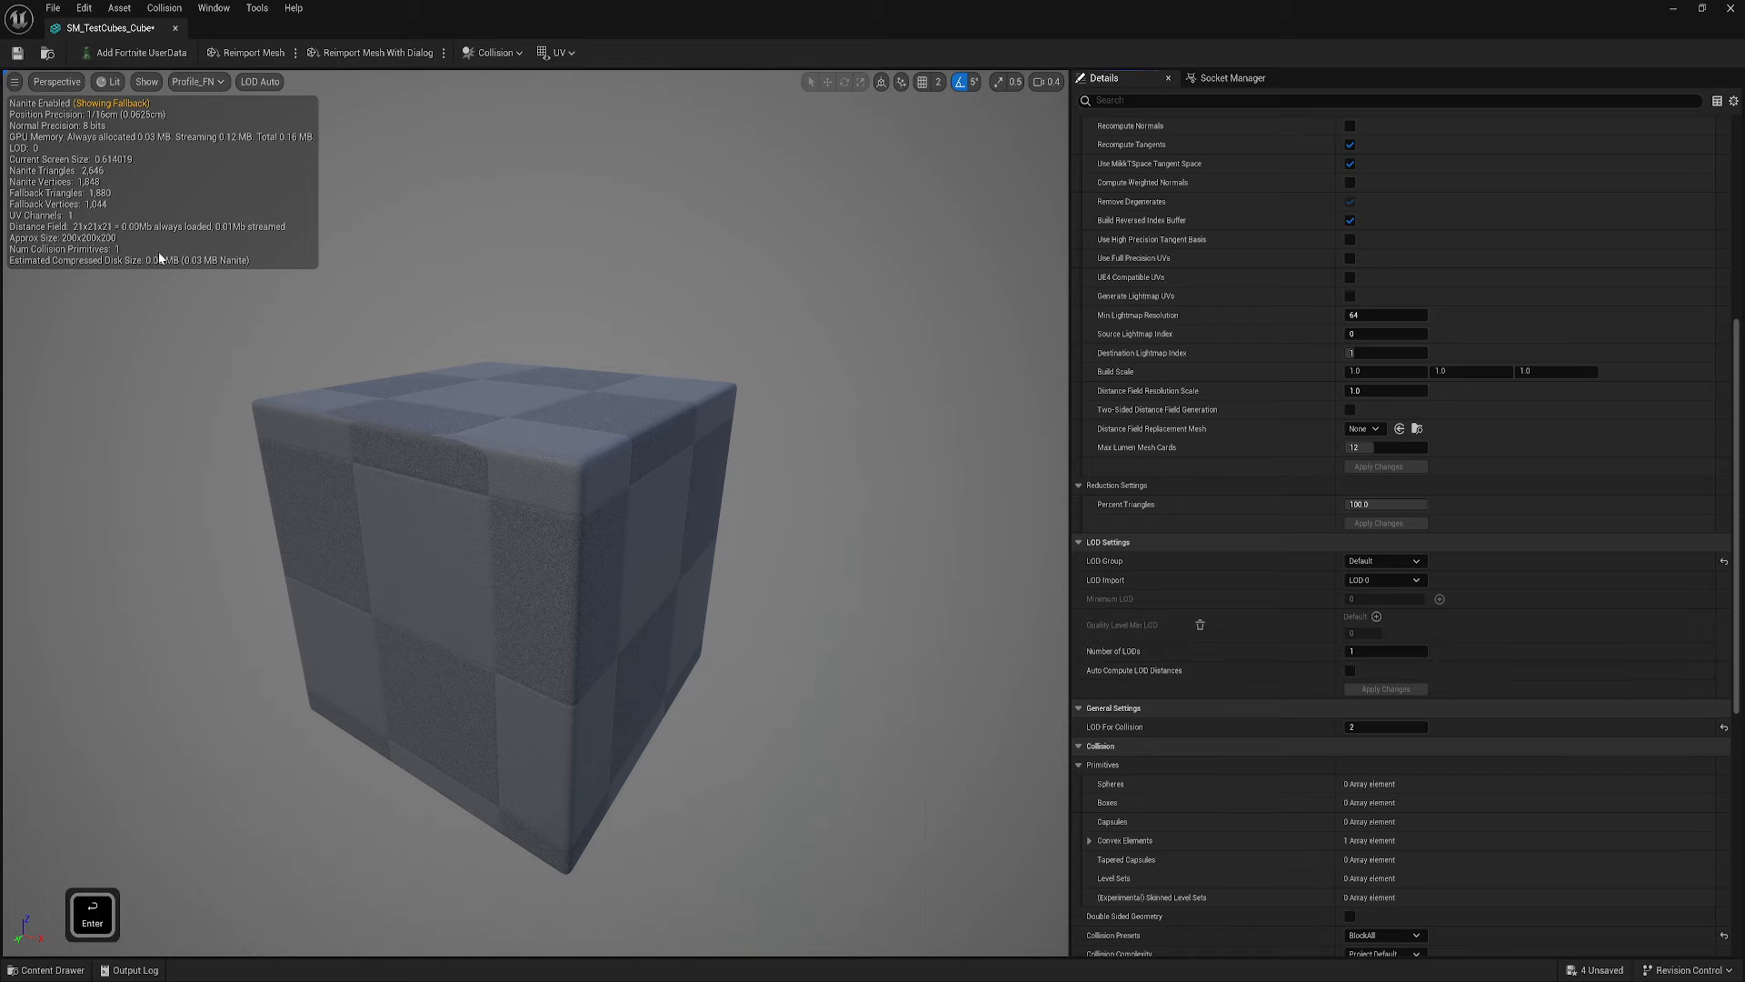